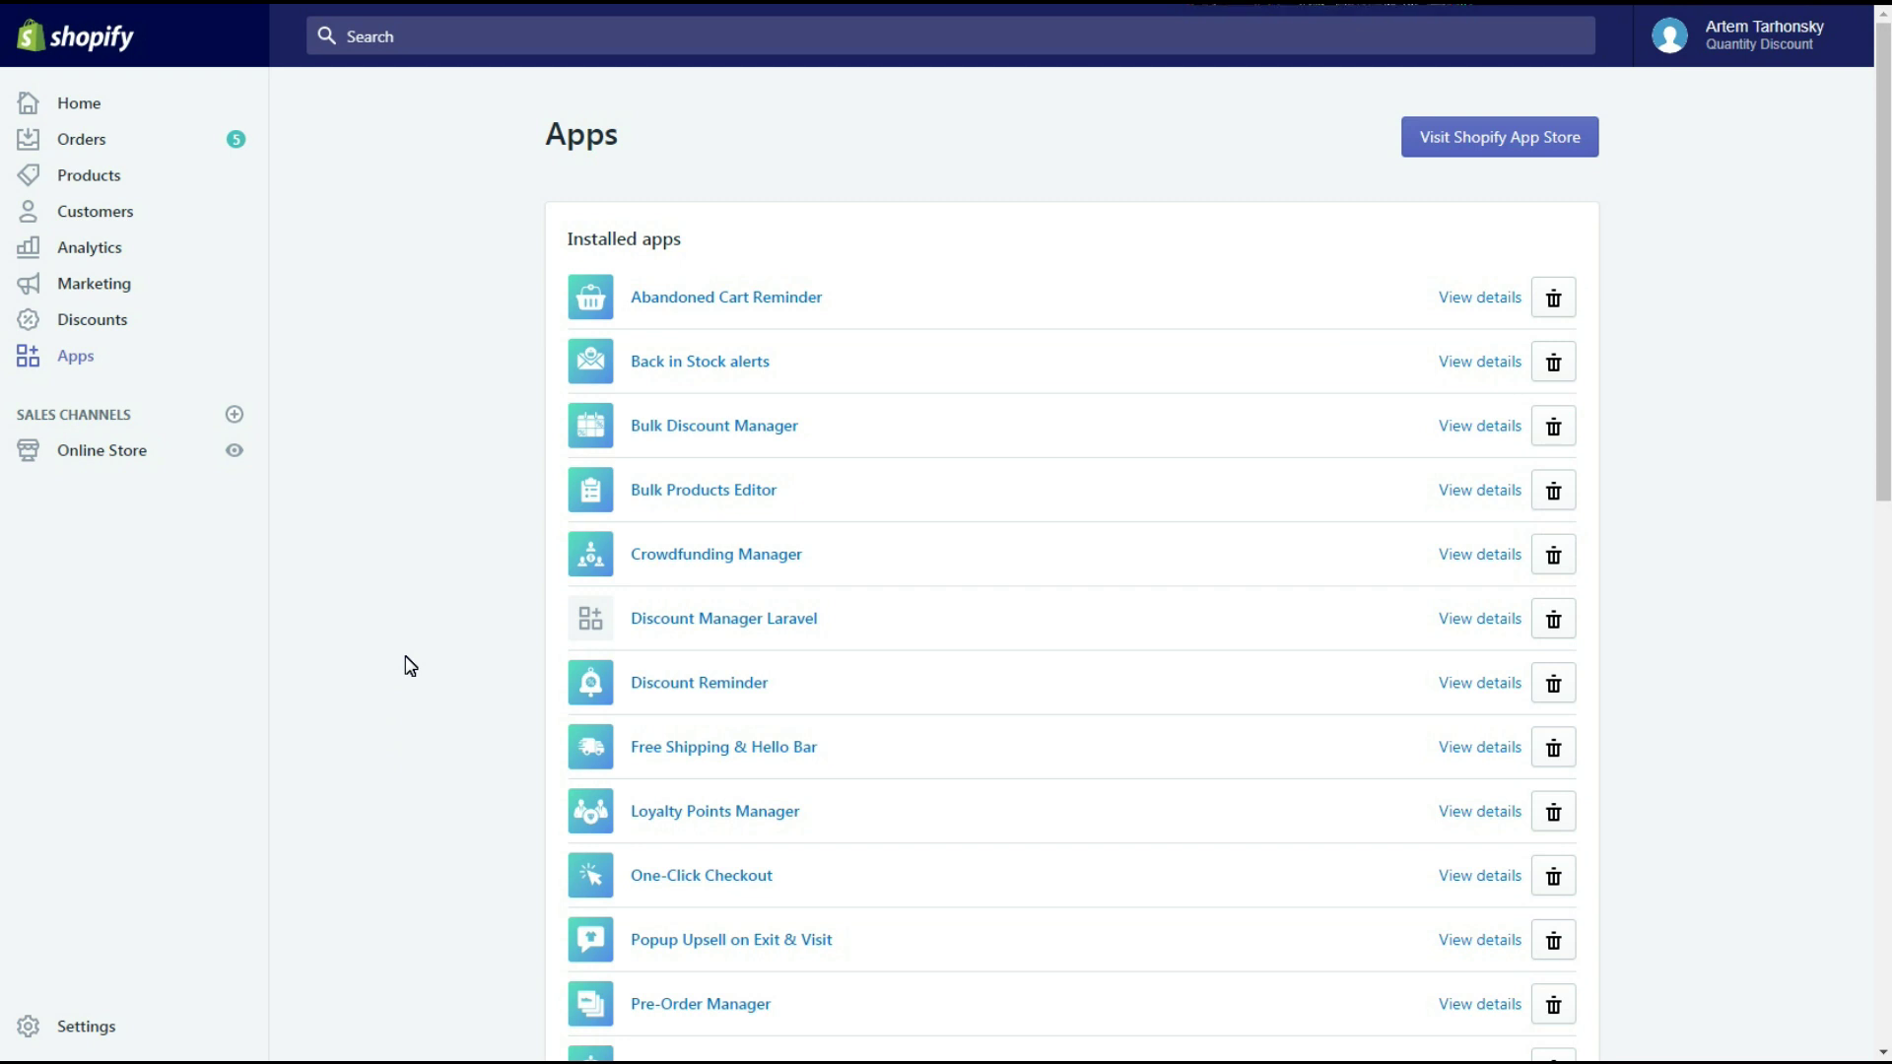
Step: Open the Quantity Discount app from the installed apps list
scroll(410, 666, "down", 5)
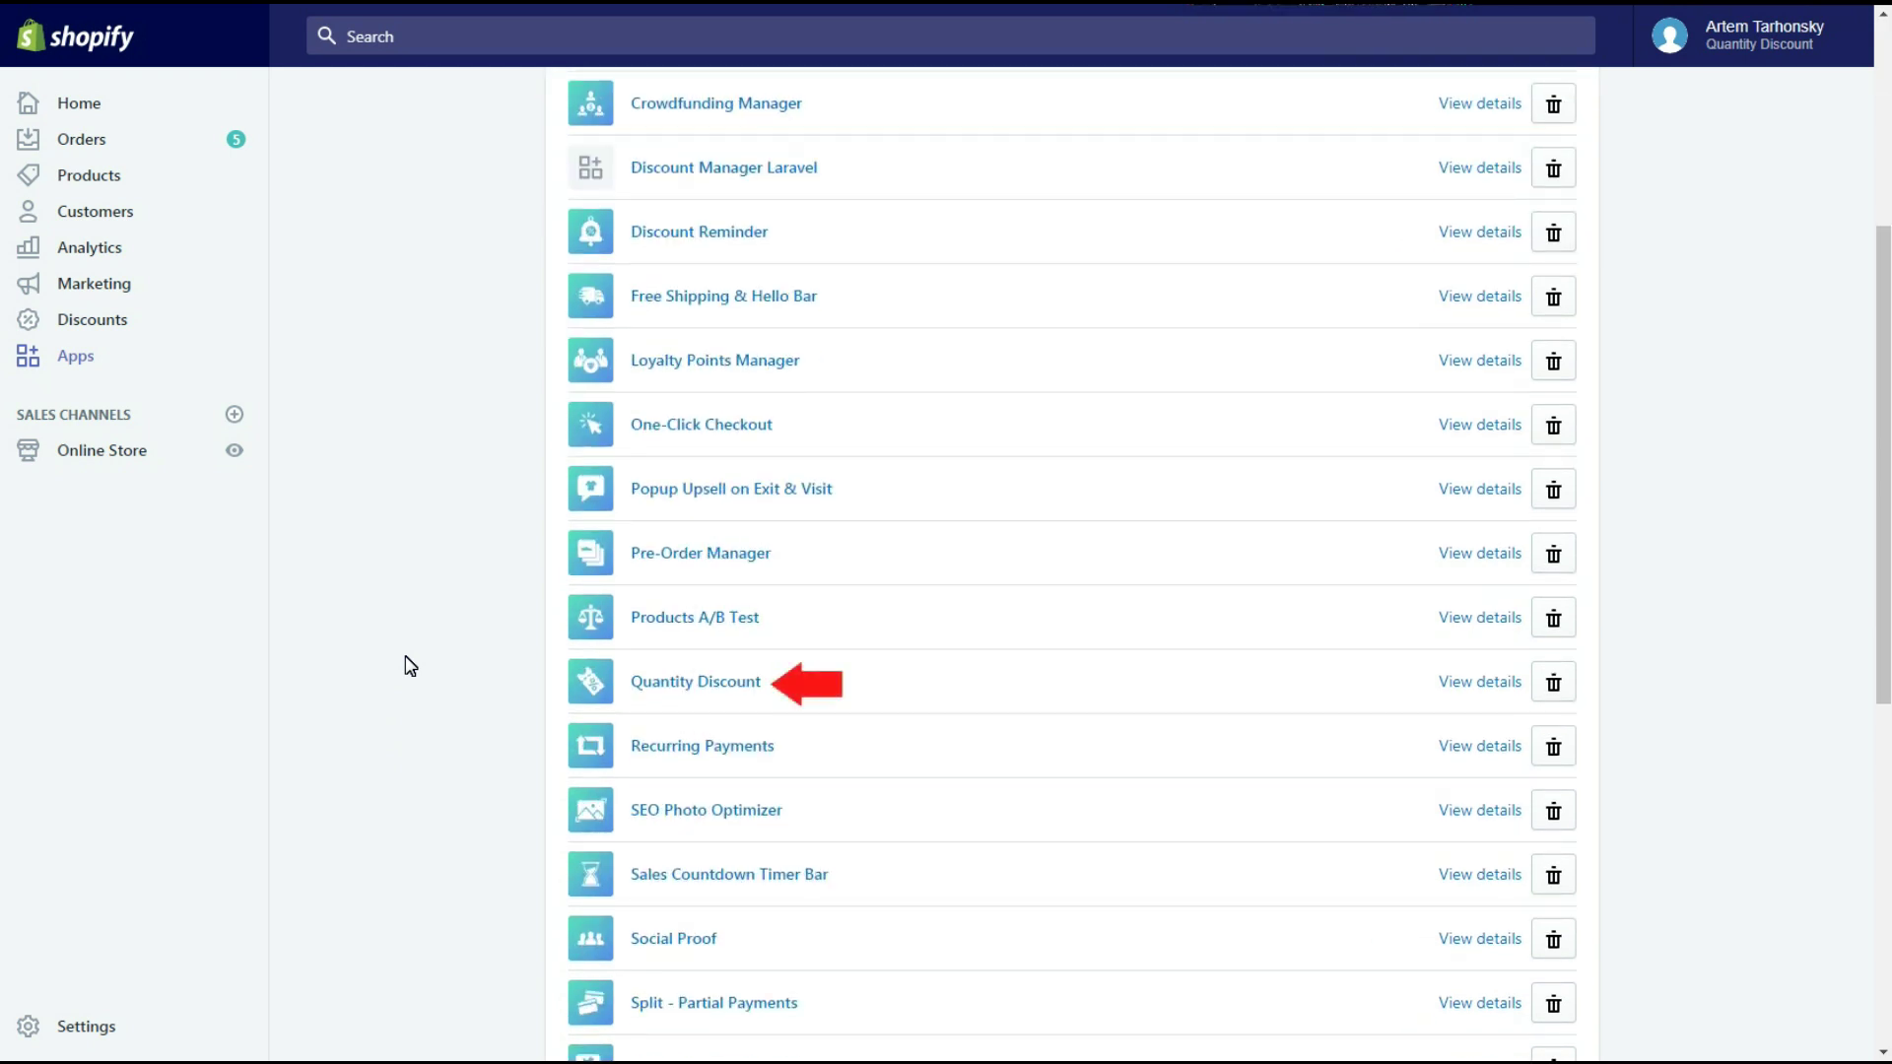
left_click(727, 692)
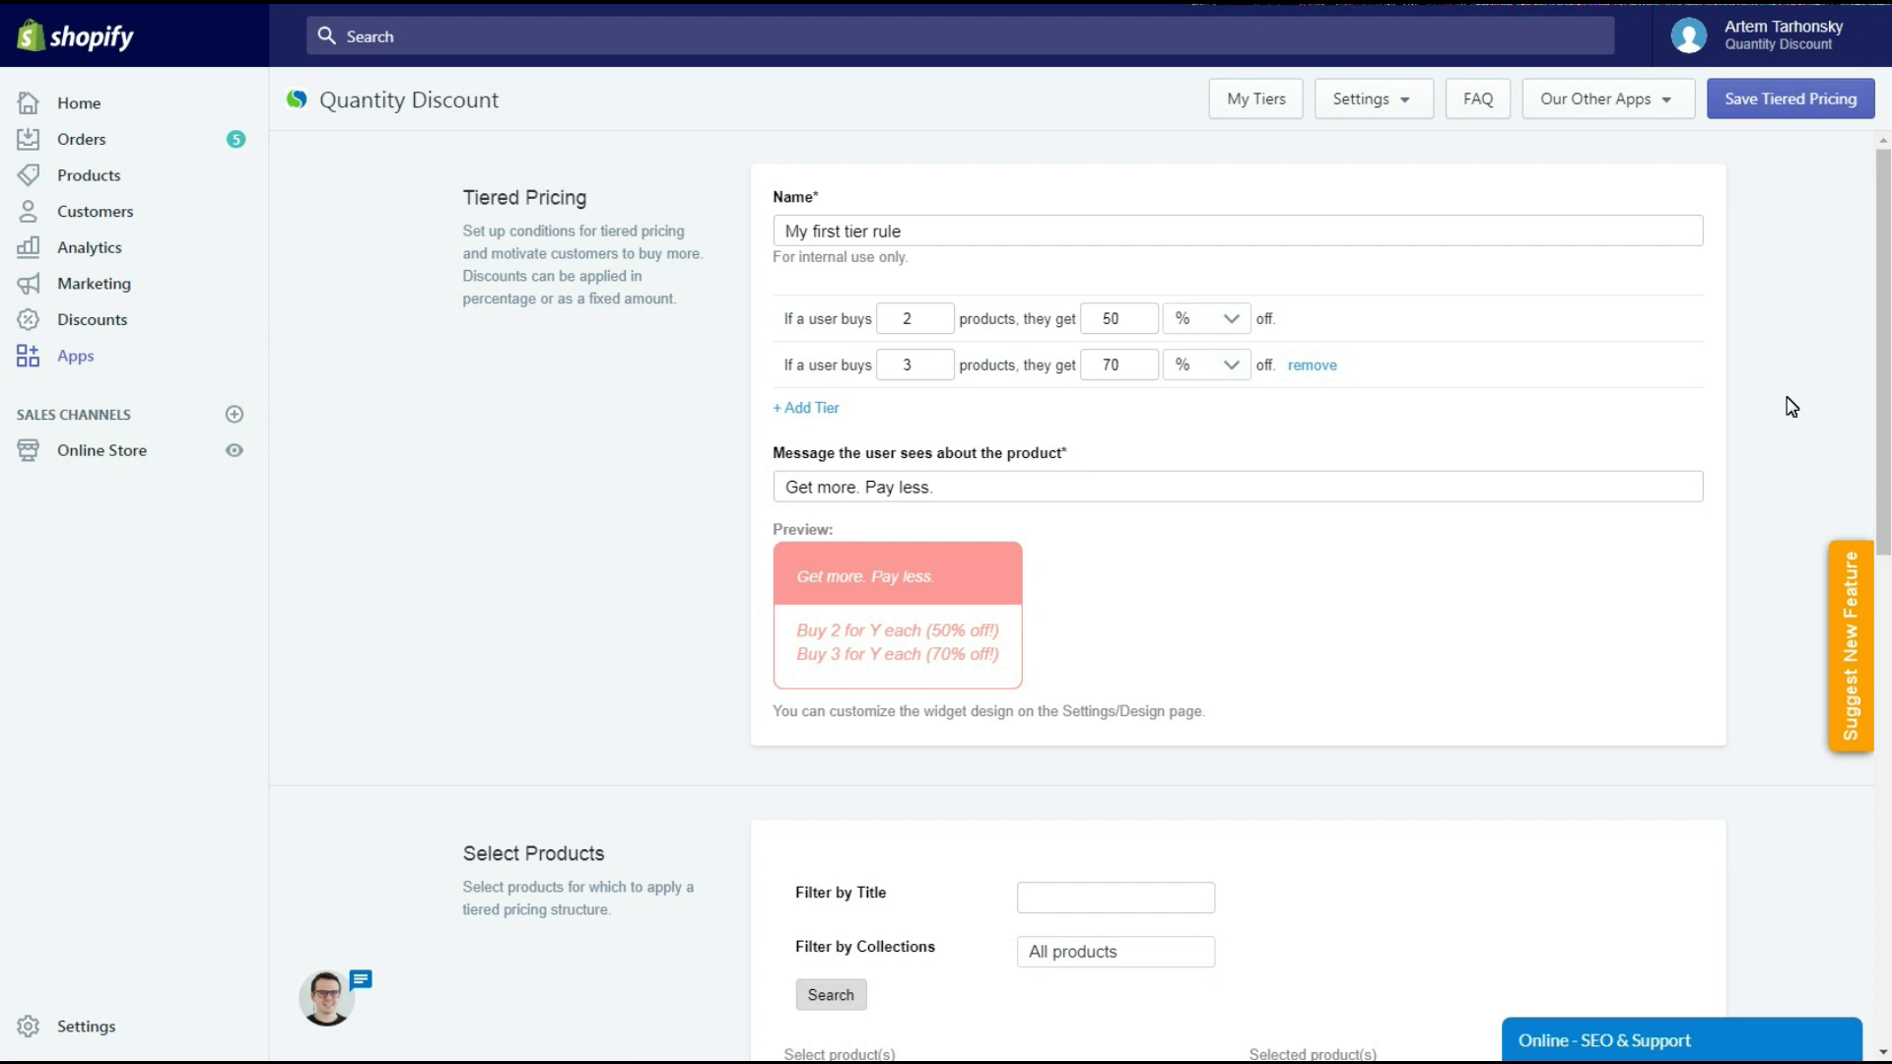
Step: Rename the tiered pricing rule to 'Buy More'
left_click_drag(917, 234, 716, 262)
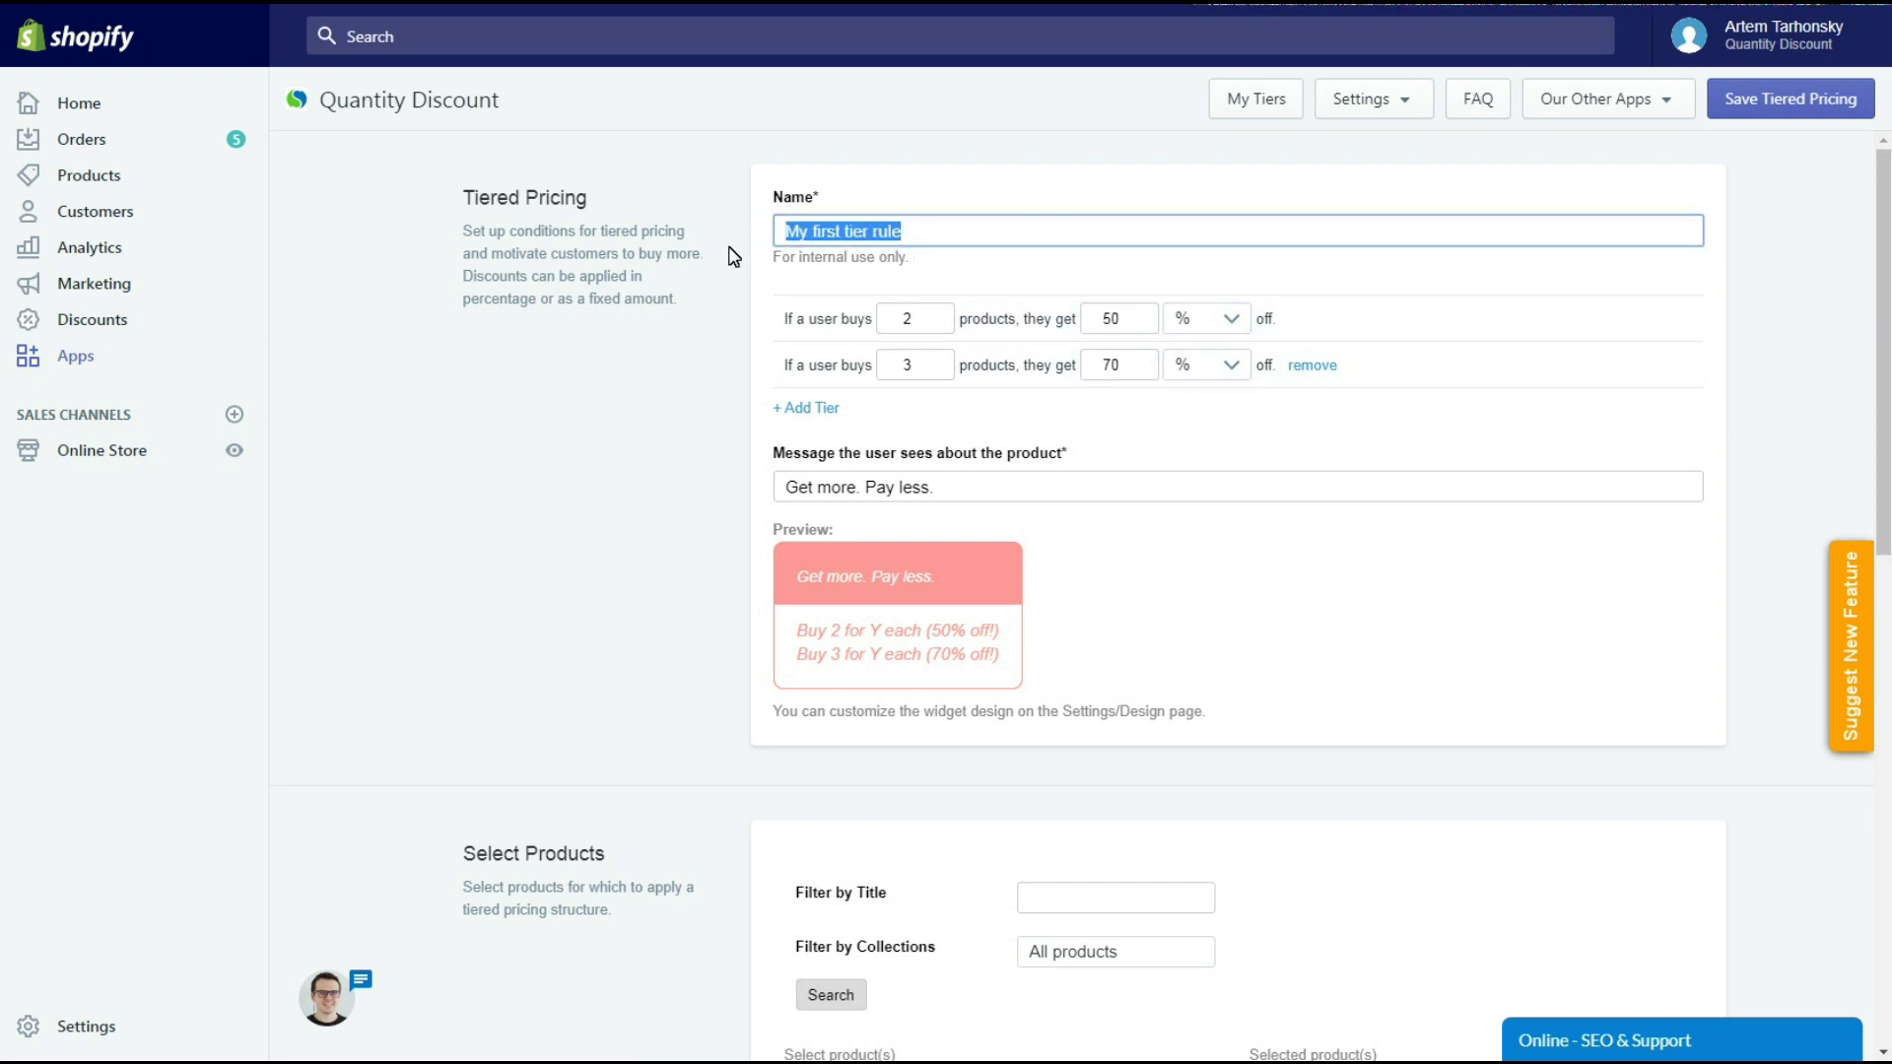
type("Buy More")
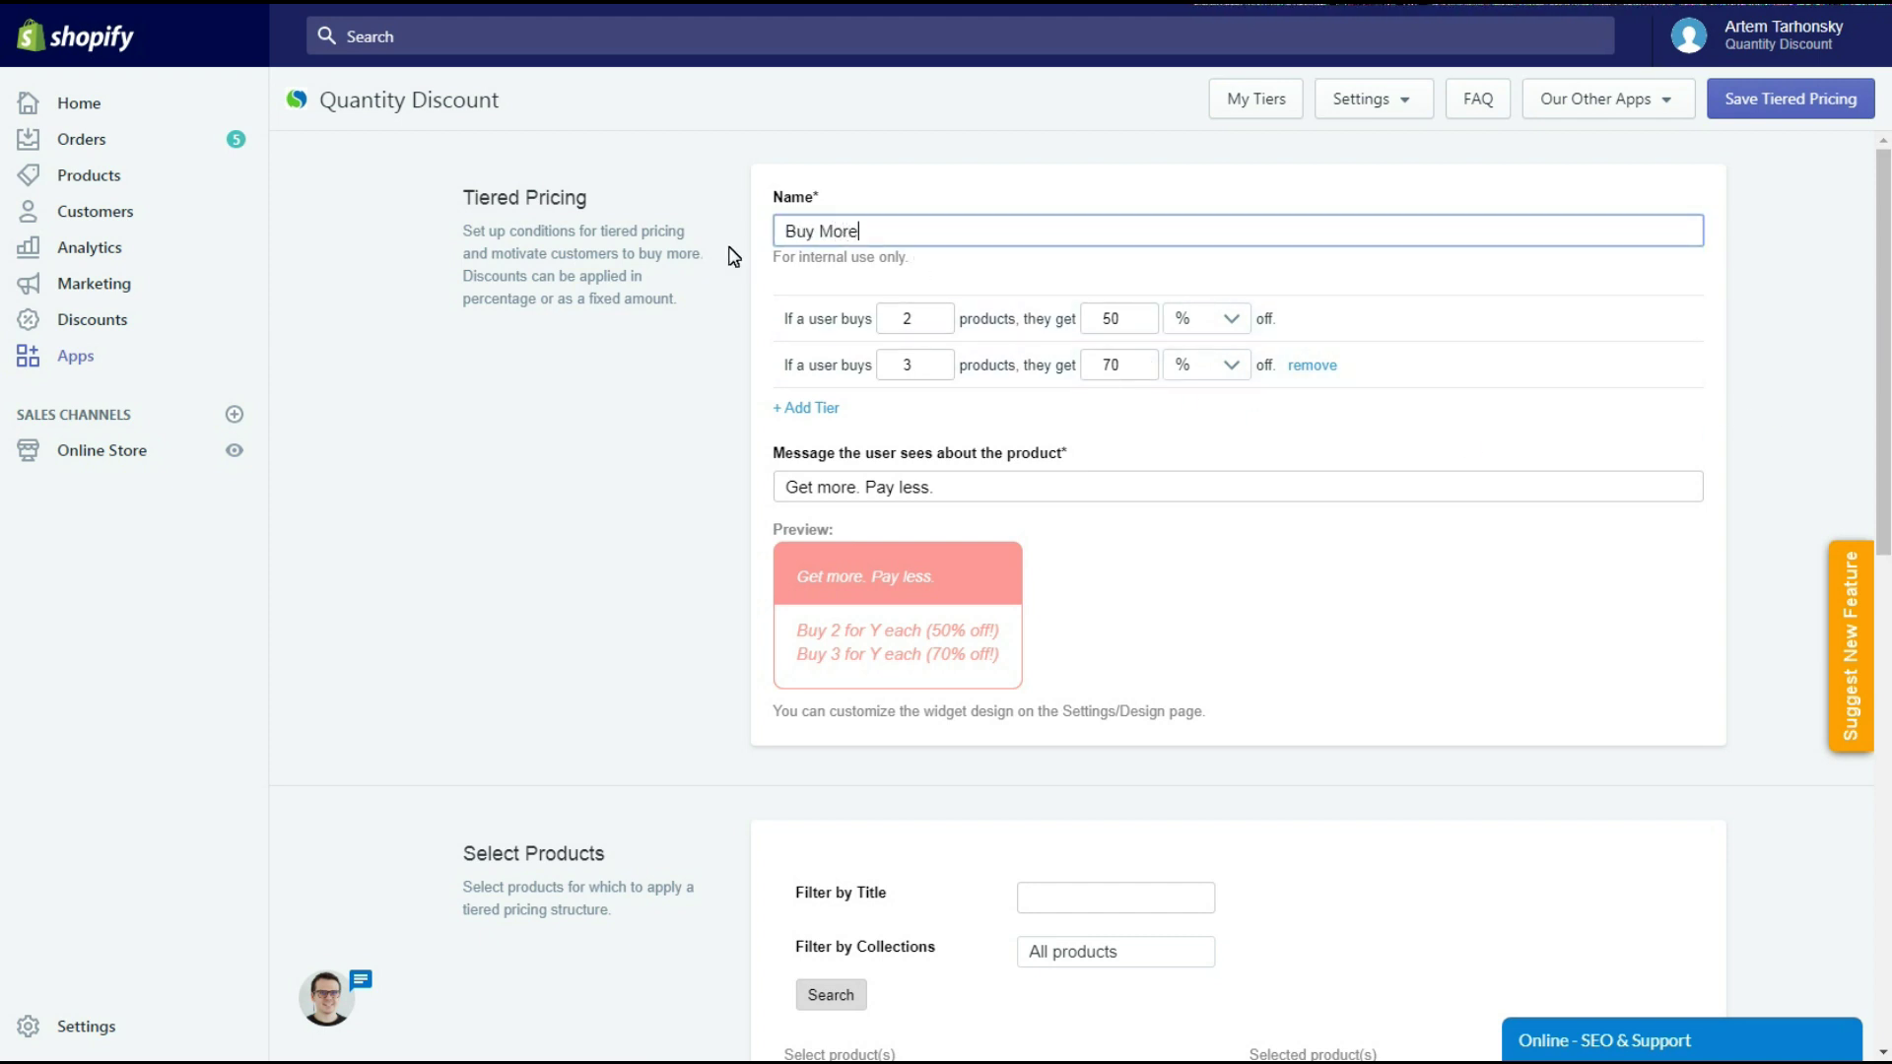
left_click(1762, 418)
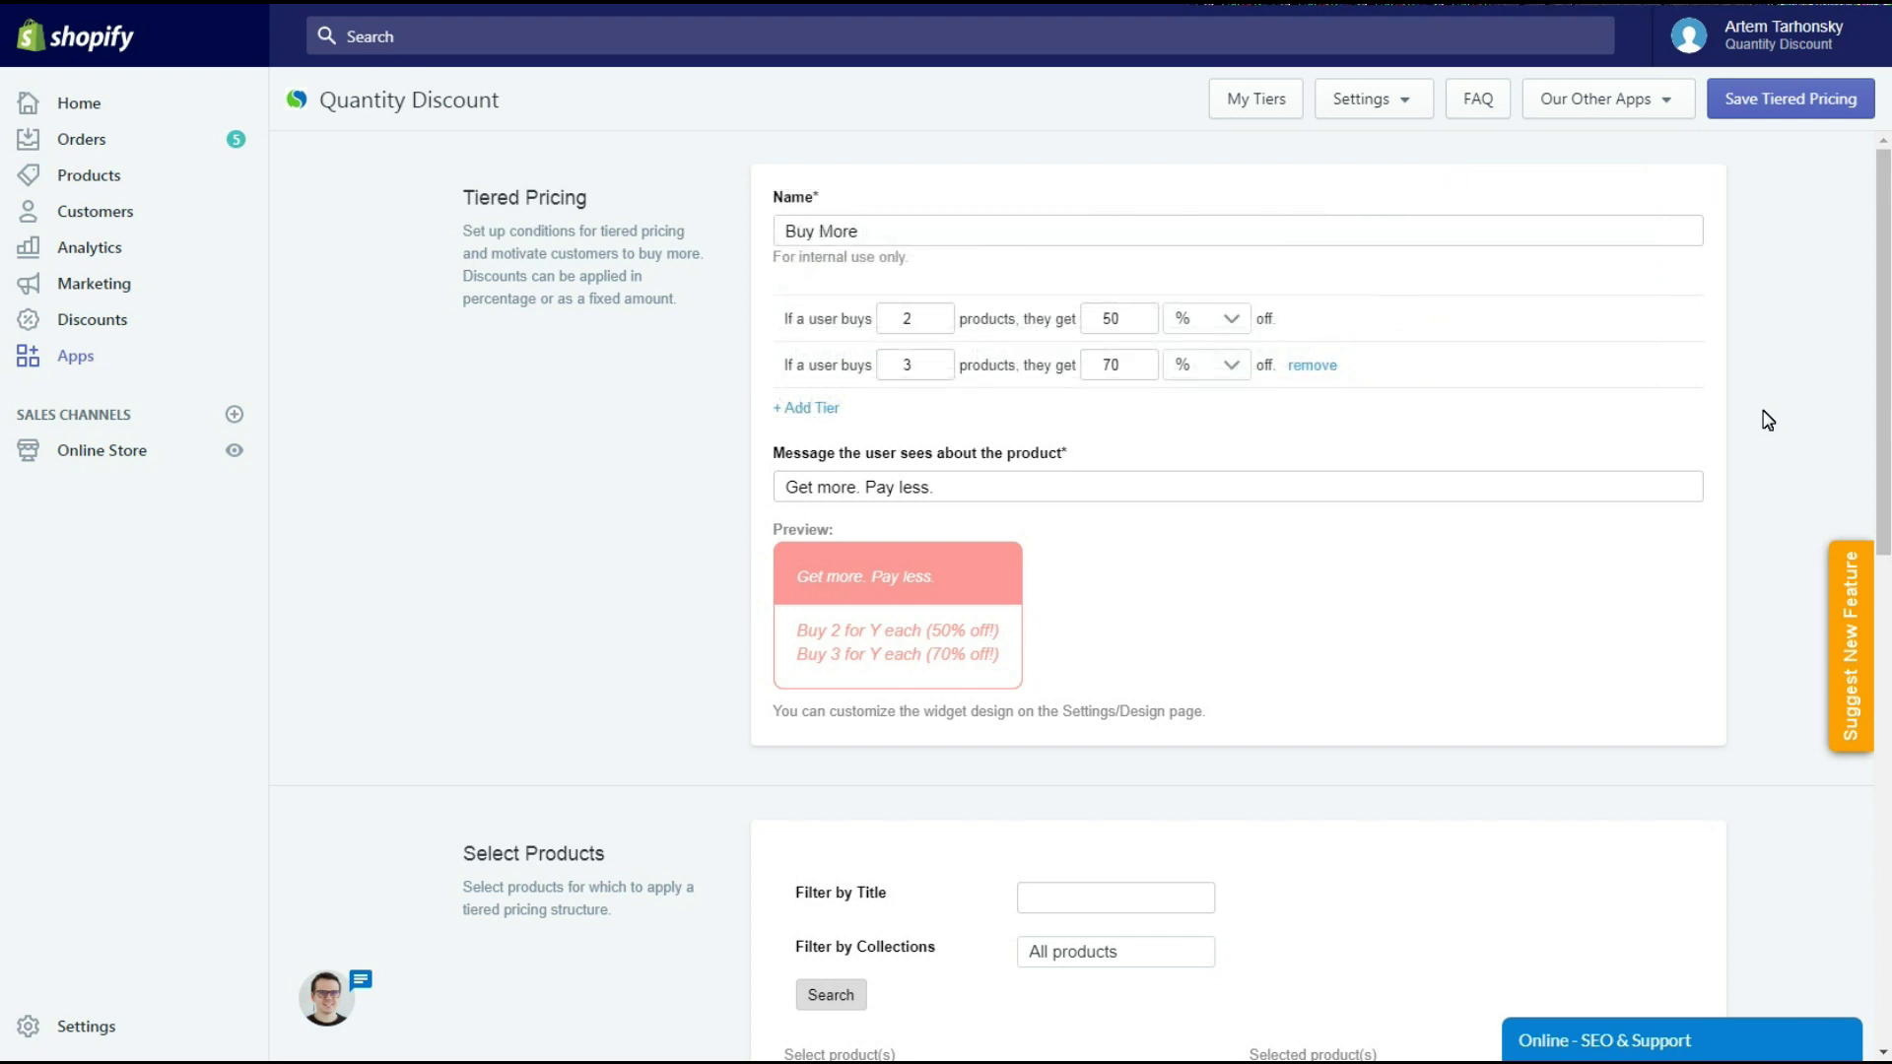
Step: Add a third tier and set the tier quantities to 2, 5 and 10
left_click(808, 407)
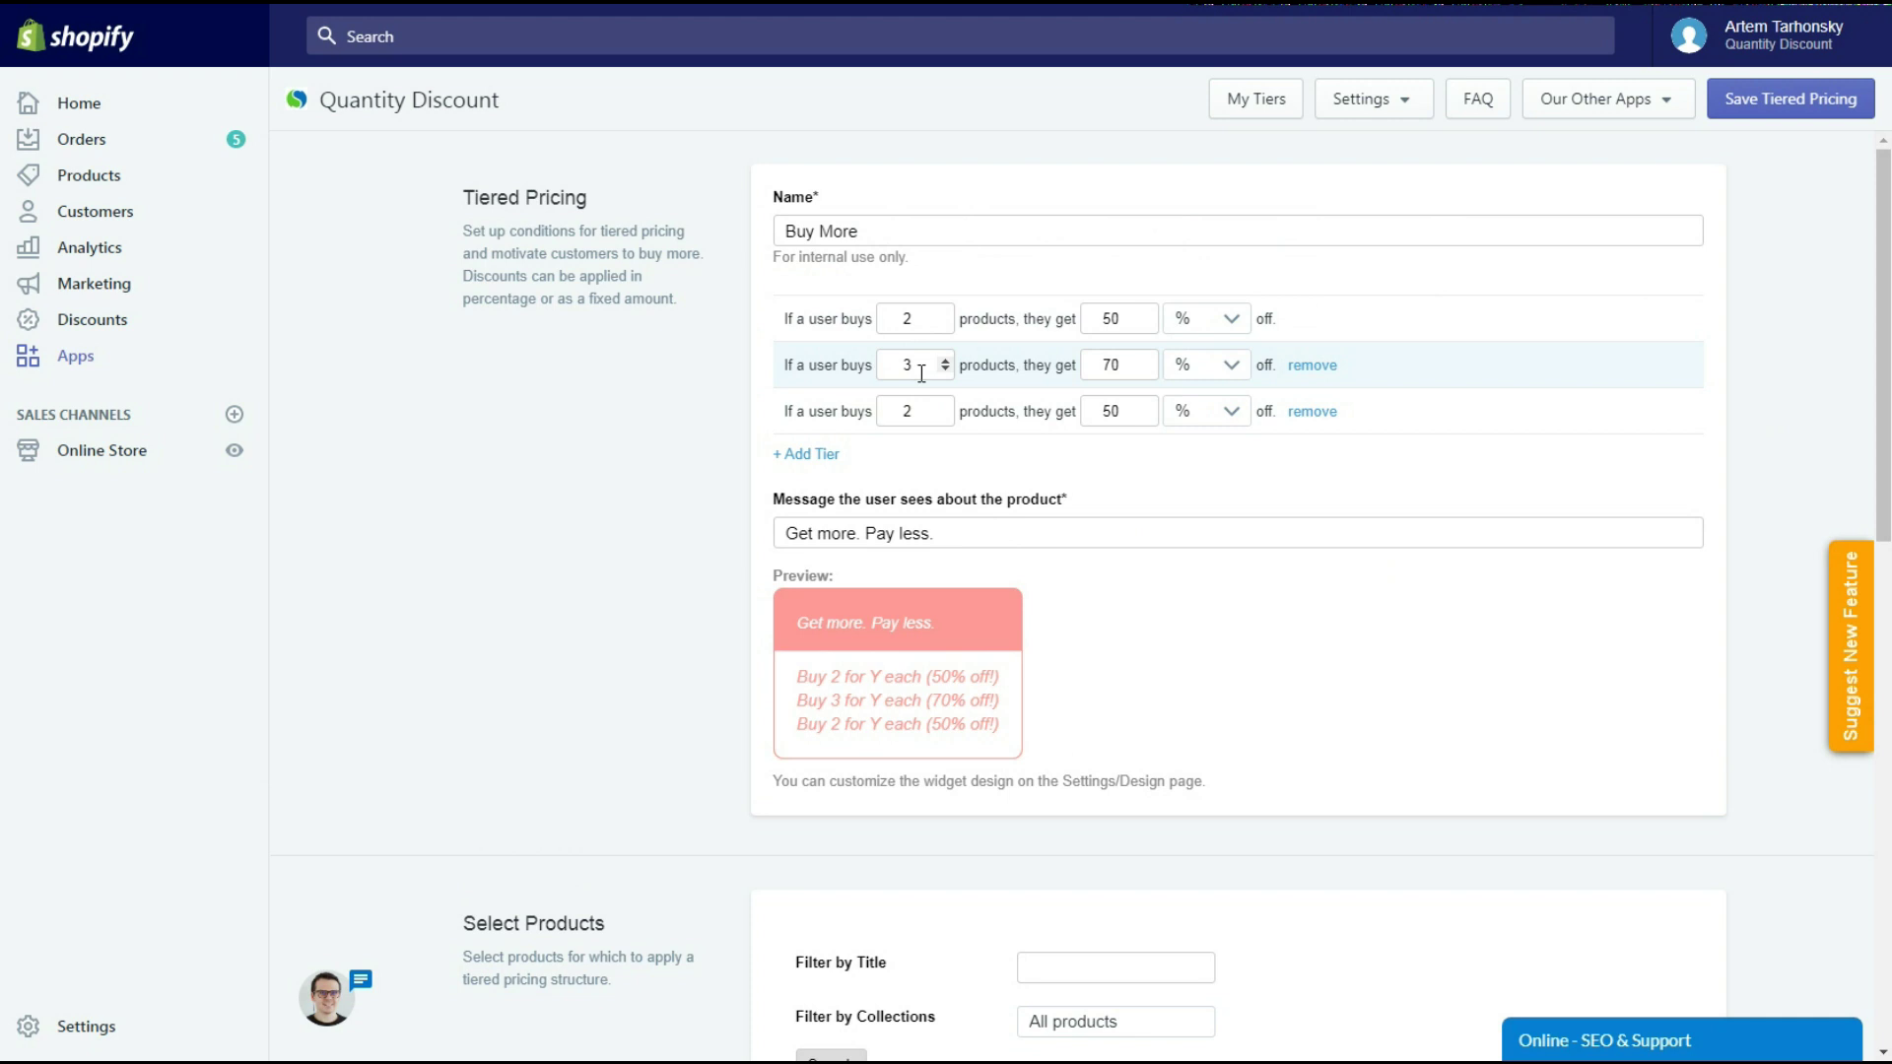
double_click(908, 366)
type("5")
double_click(907, 405)
type("10")
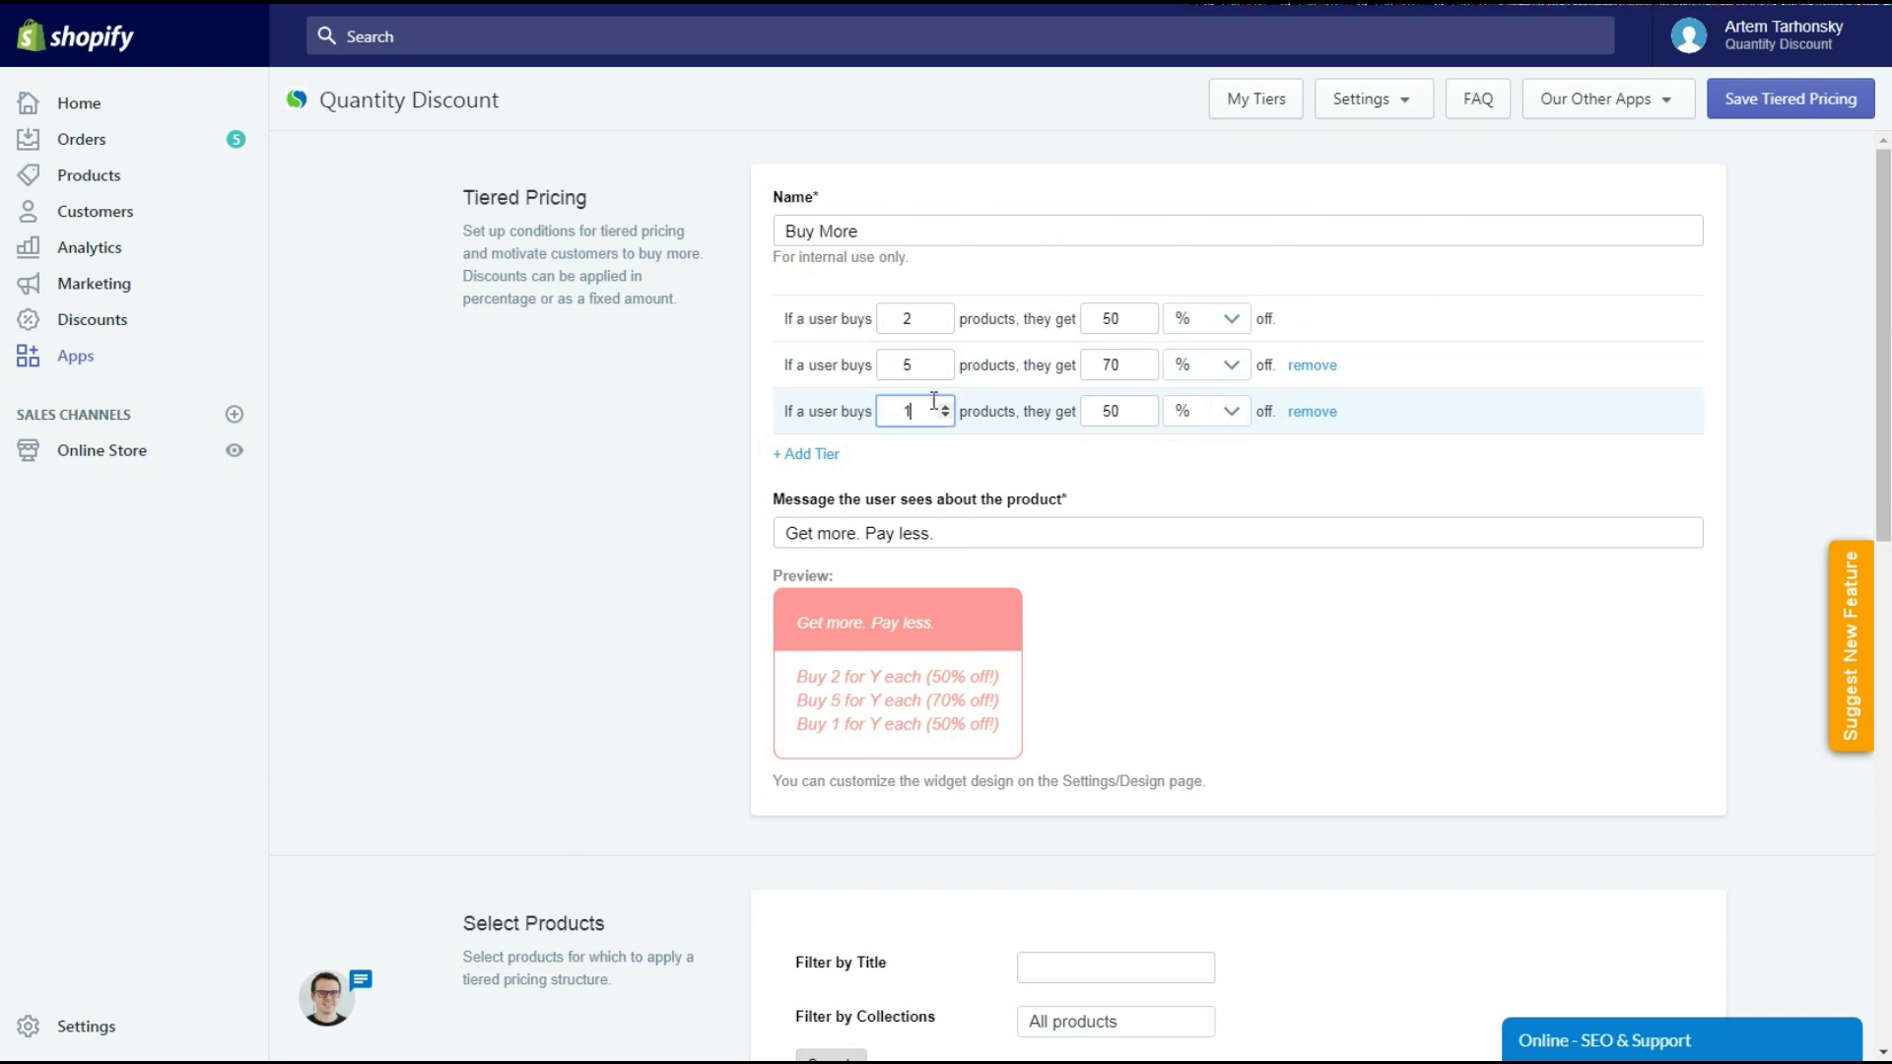
Step: Set tier discounts to 10%, 15%, 20% and start retyping the message as 'Buy More - Pay'
double_click(1110, 318)
type("10")
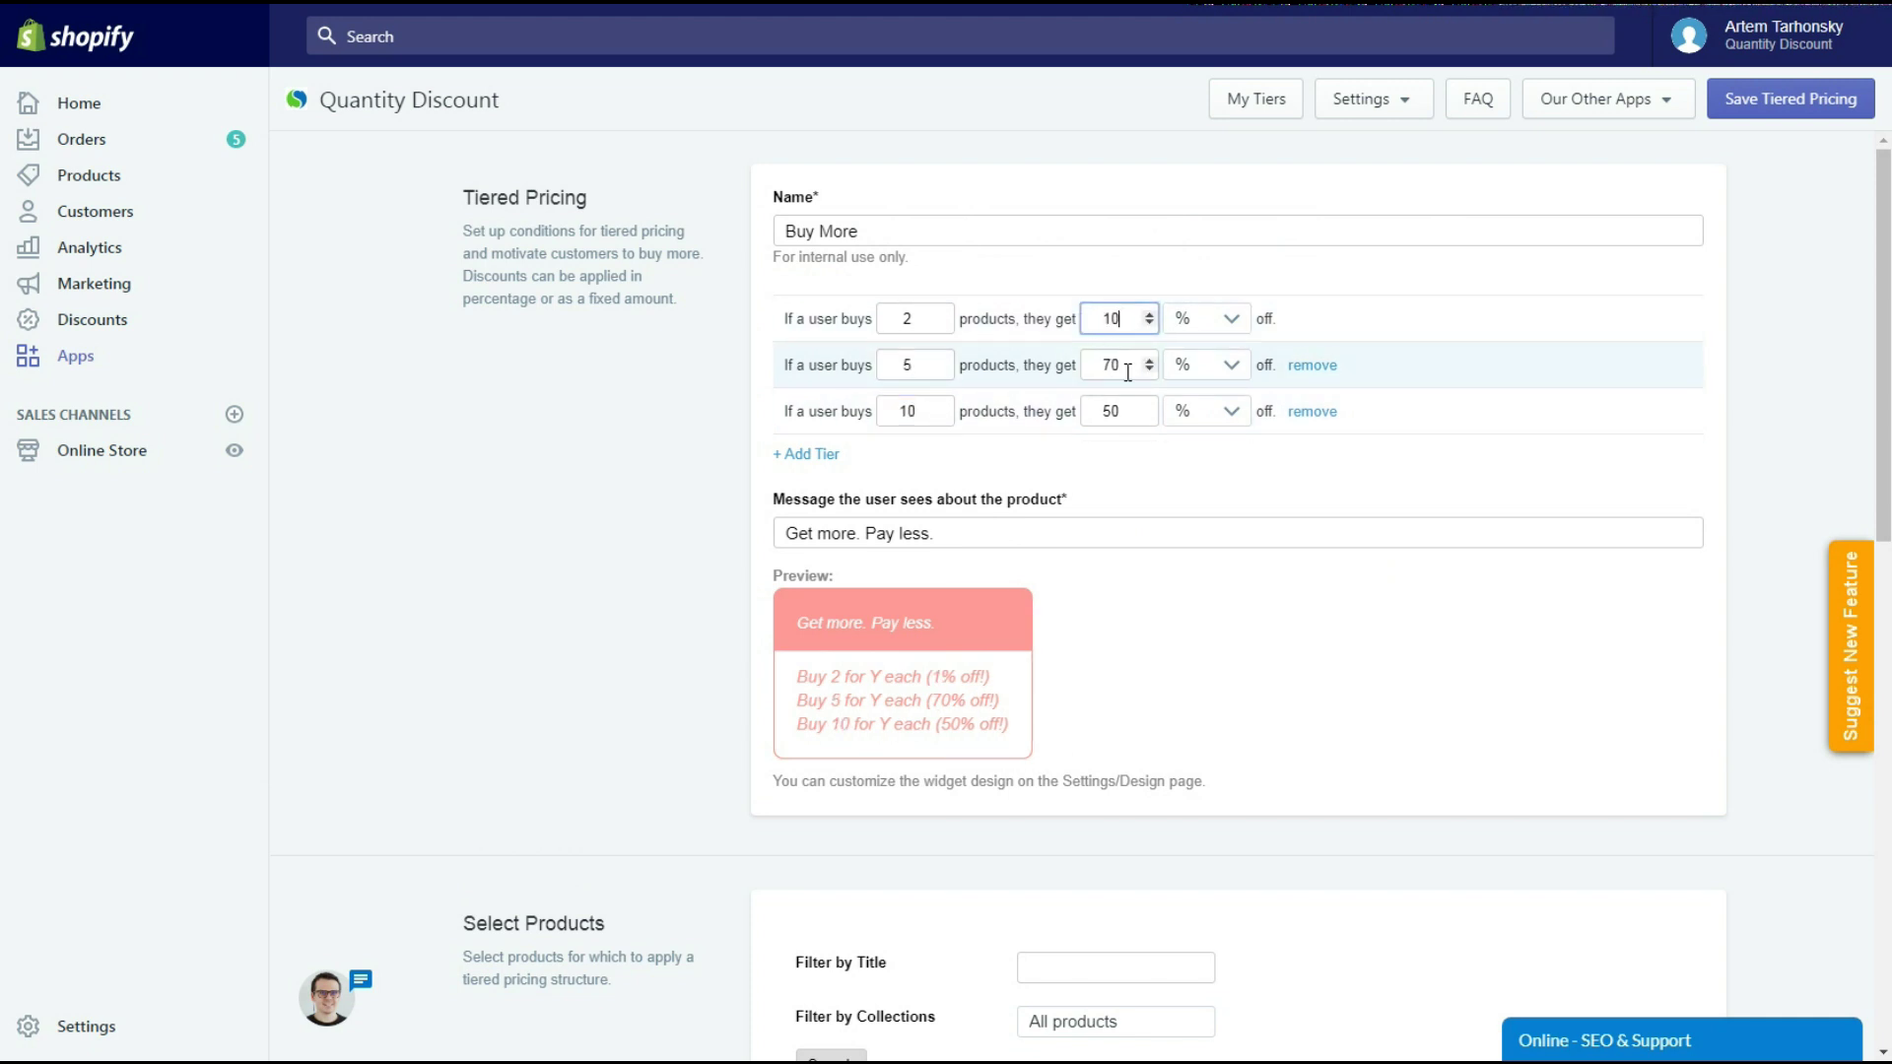
double_click(1085, 367)
type("15")
double_click(1080, 413)
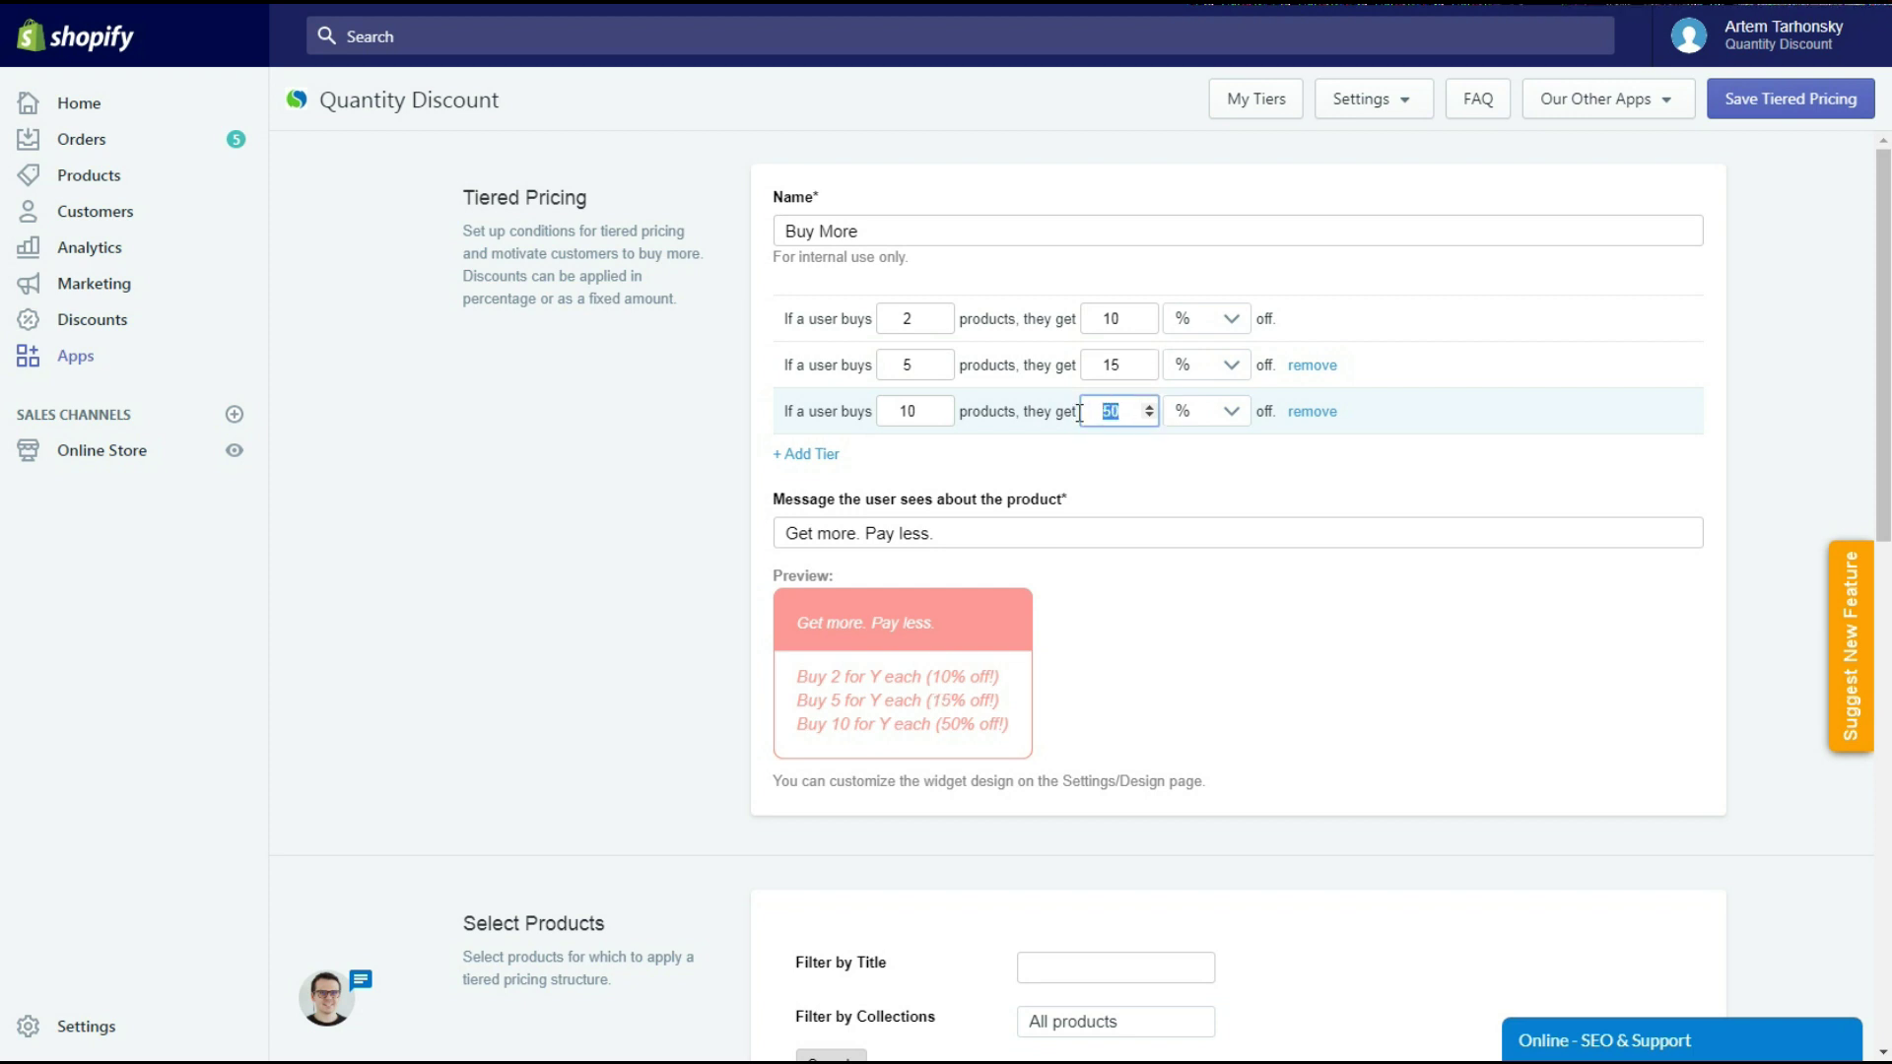
type("20")
left_click(1761, 451)
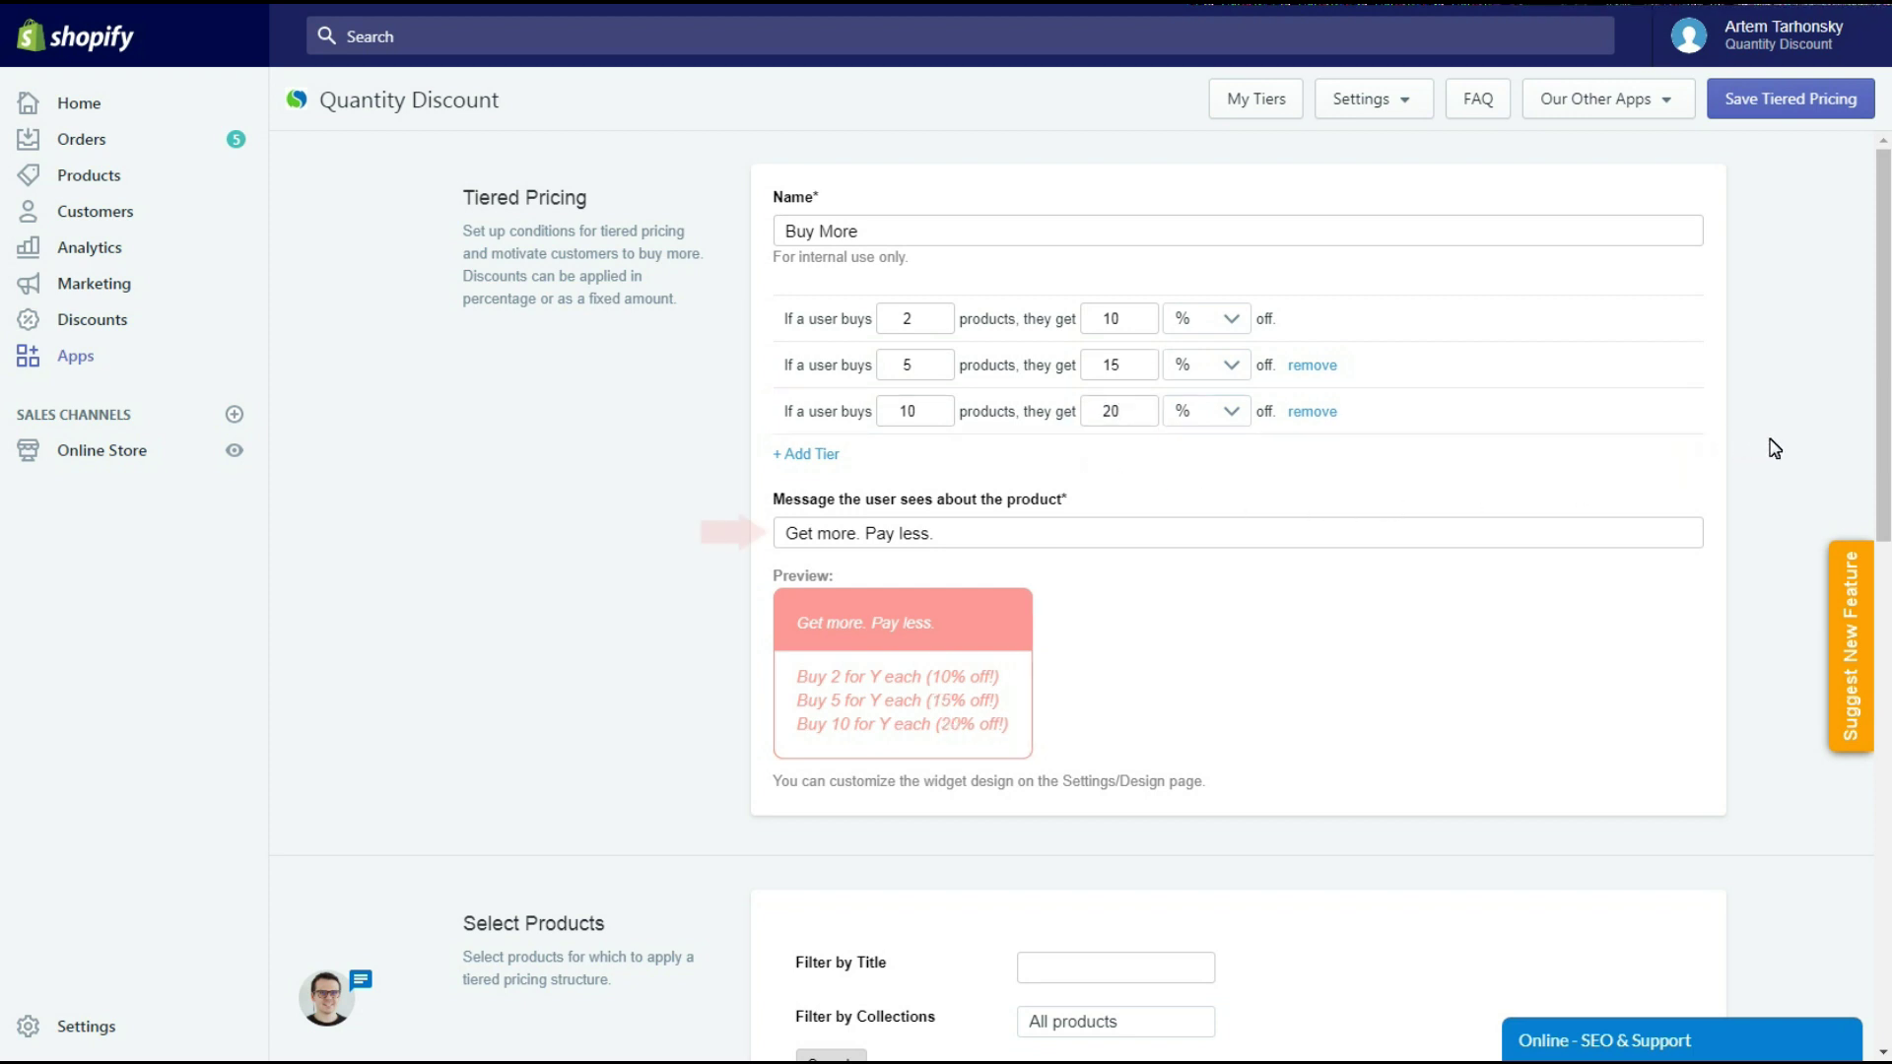
left_click_drag(941, 533, 684, 545)
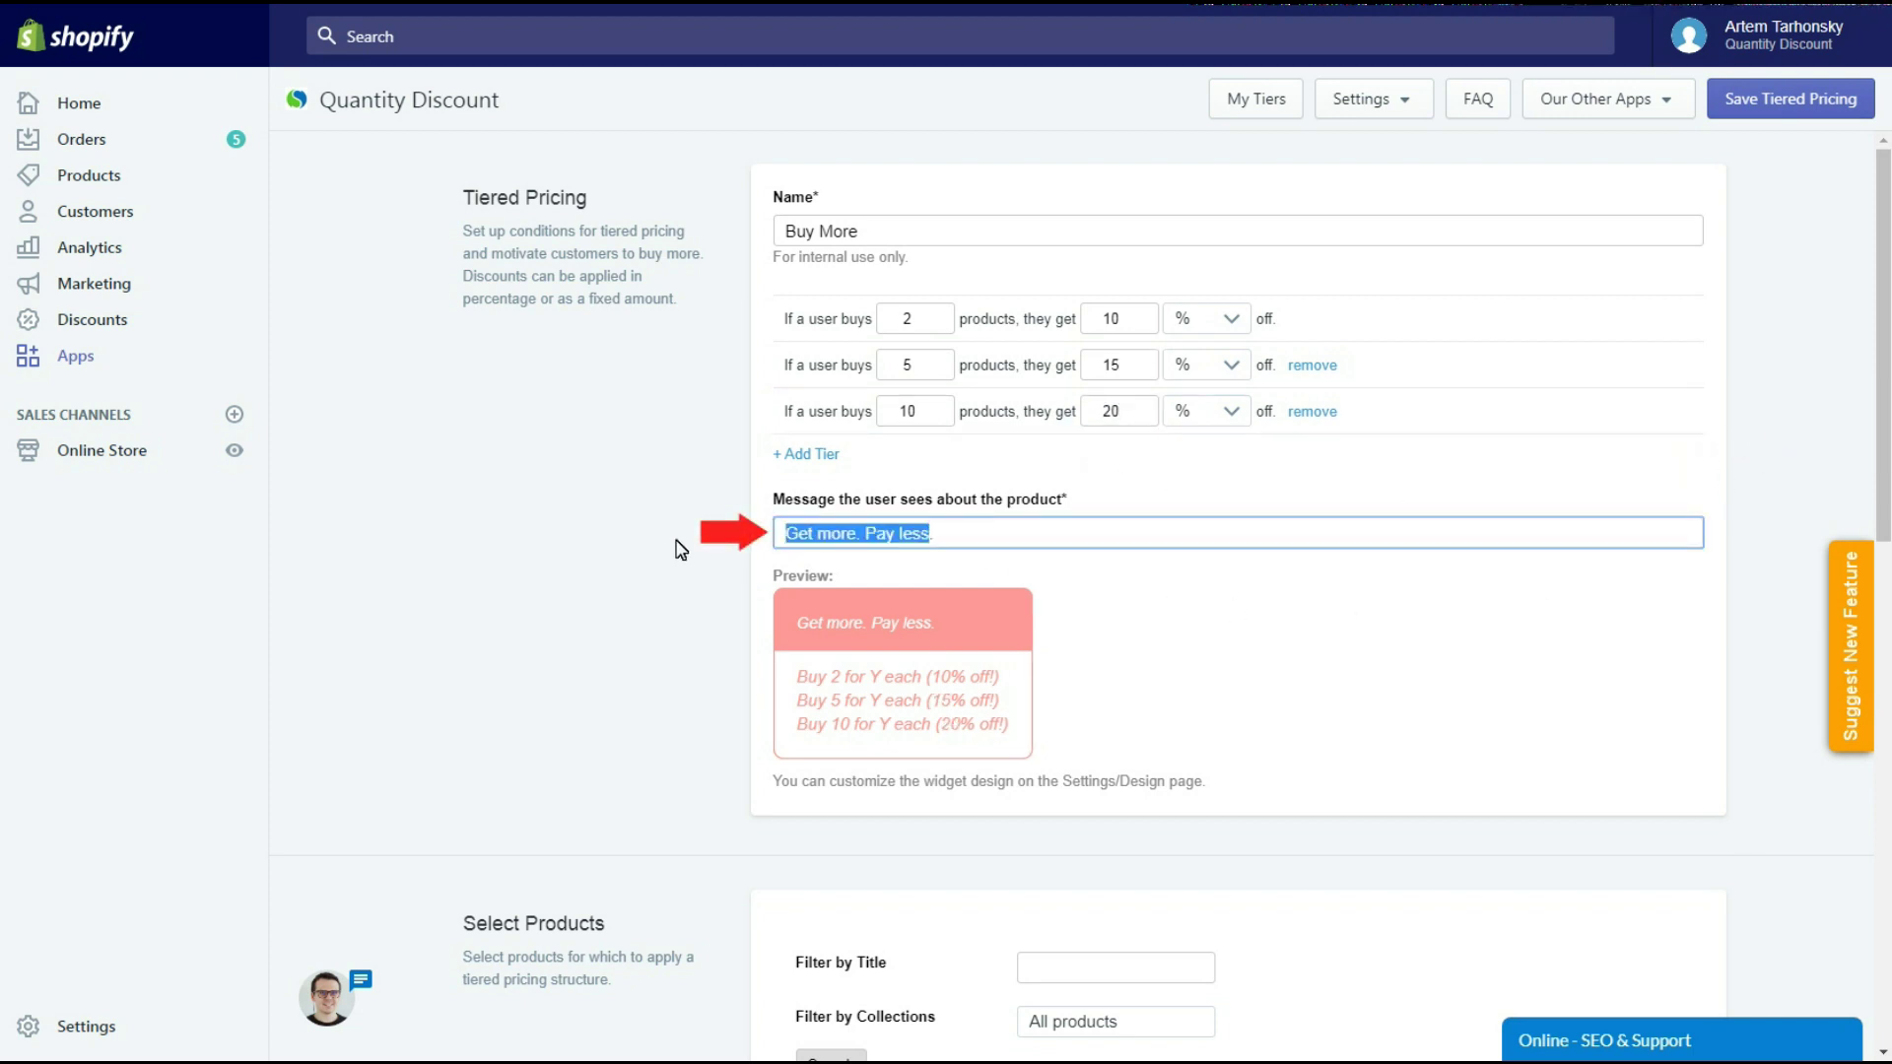
type("Buy ")
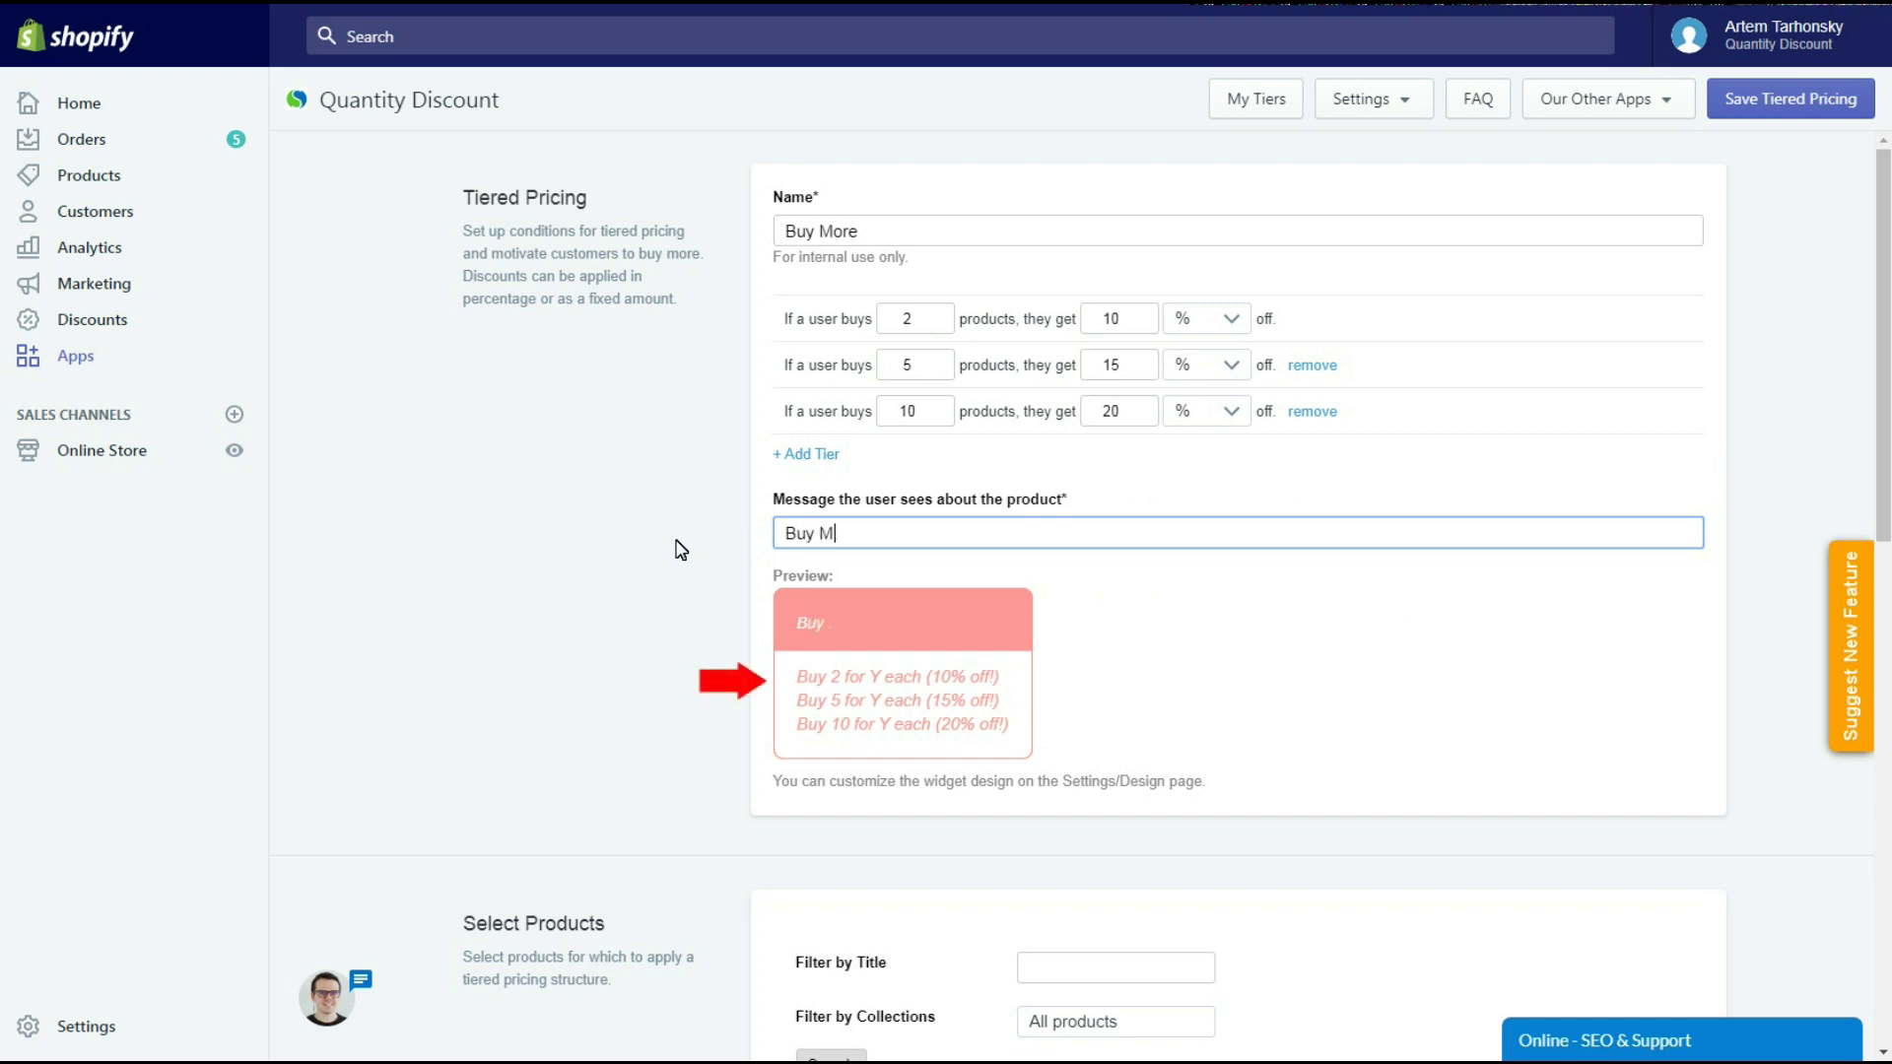
type("More - Pay Less!")
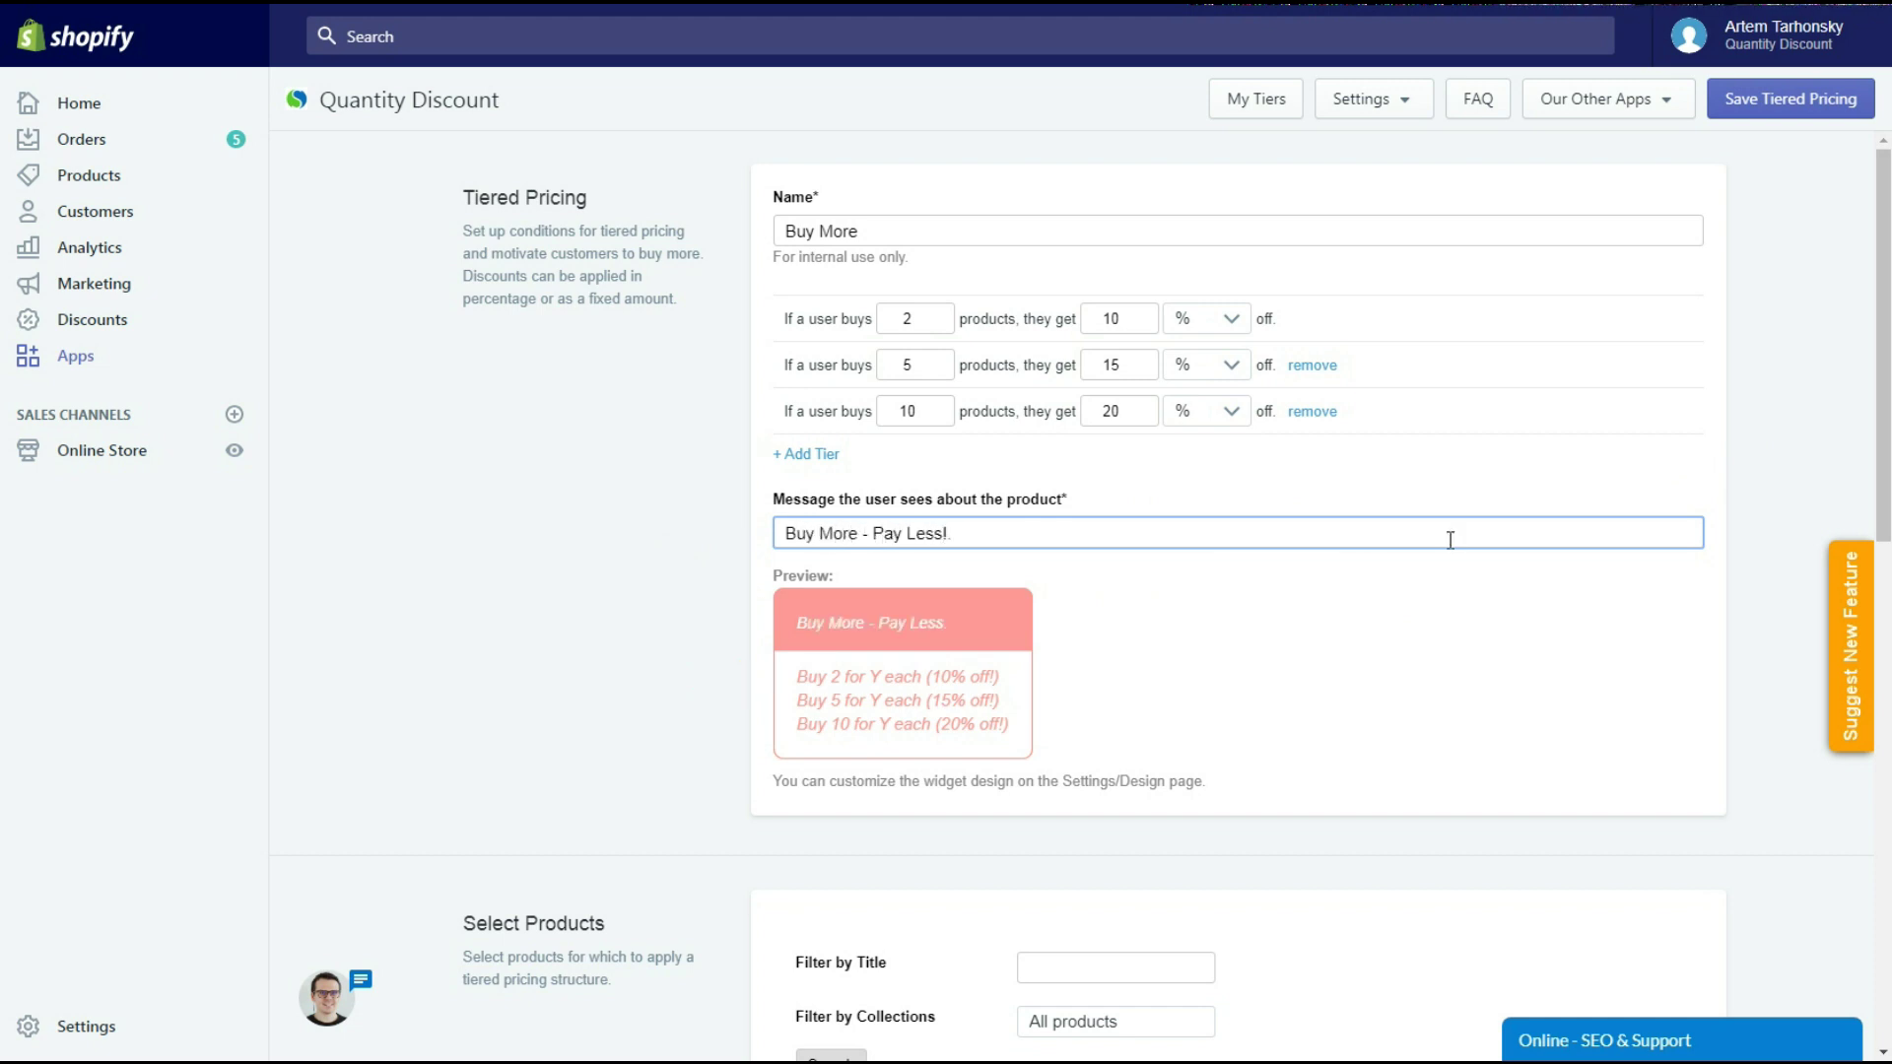
Step: Swap 1St Choice Adult Toy & Small Breeds for Nescafe Dolce Gusto Grande as the discounted product
scroll(1803, 410, "down", 9)
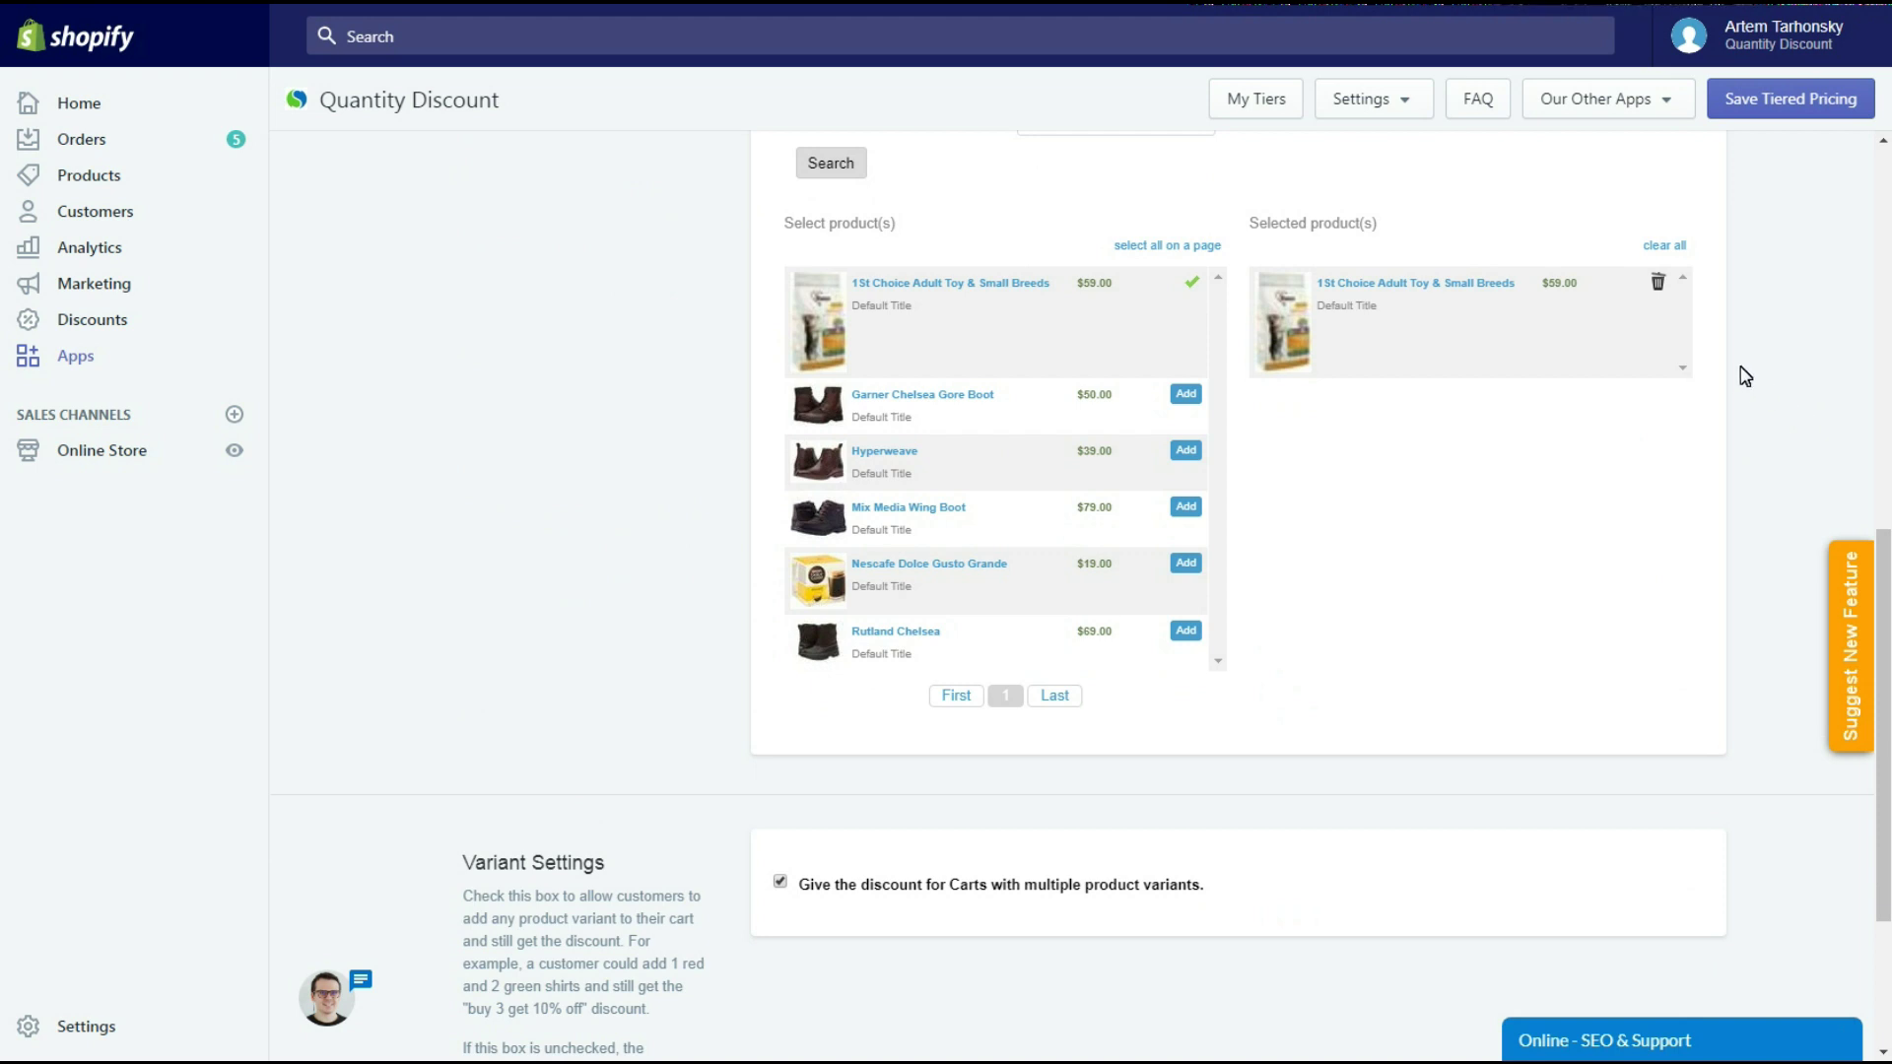
left_click(1656, 283)
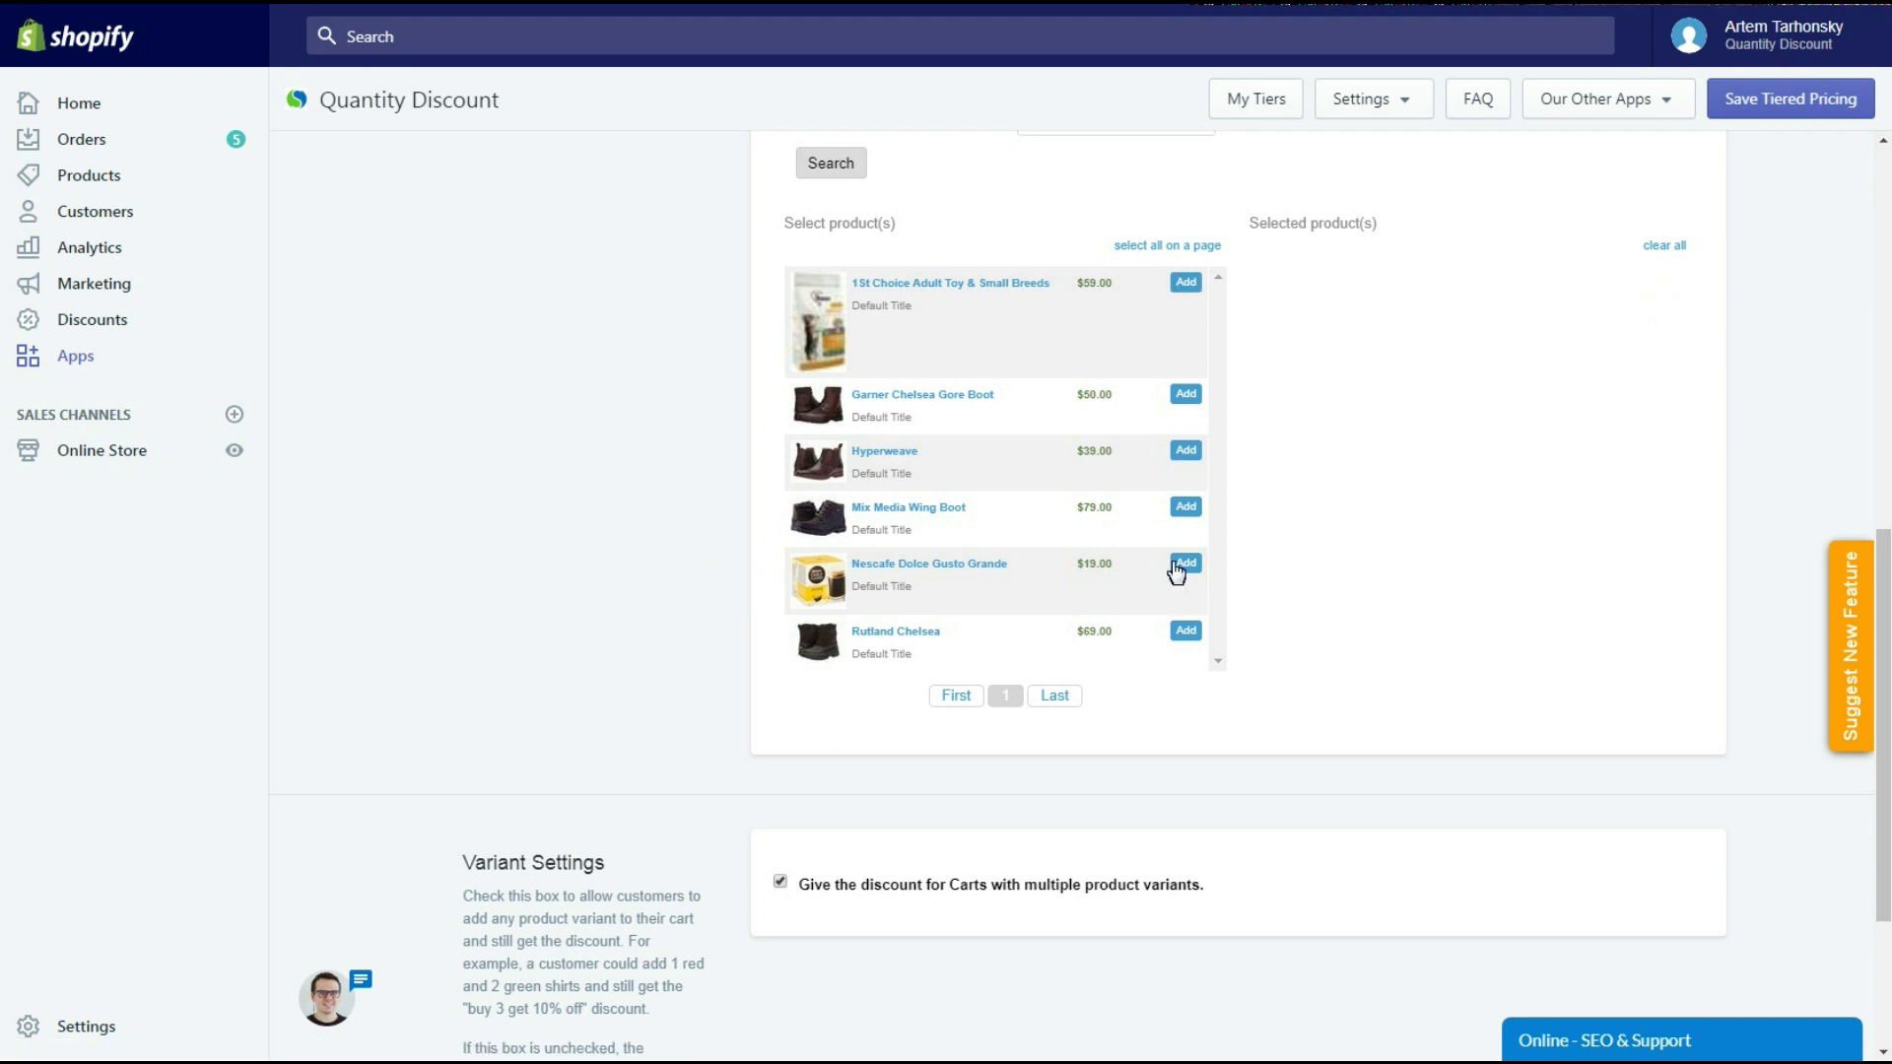
left_click(1183, 565)
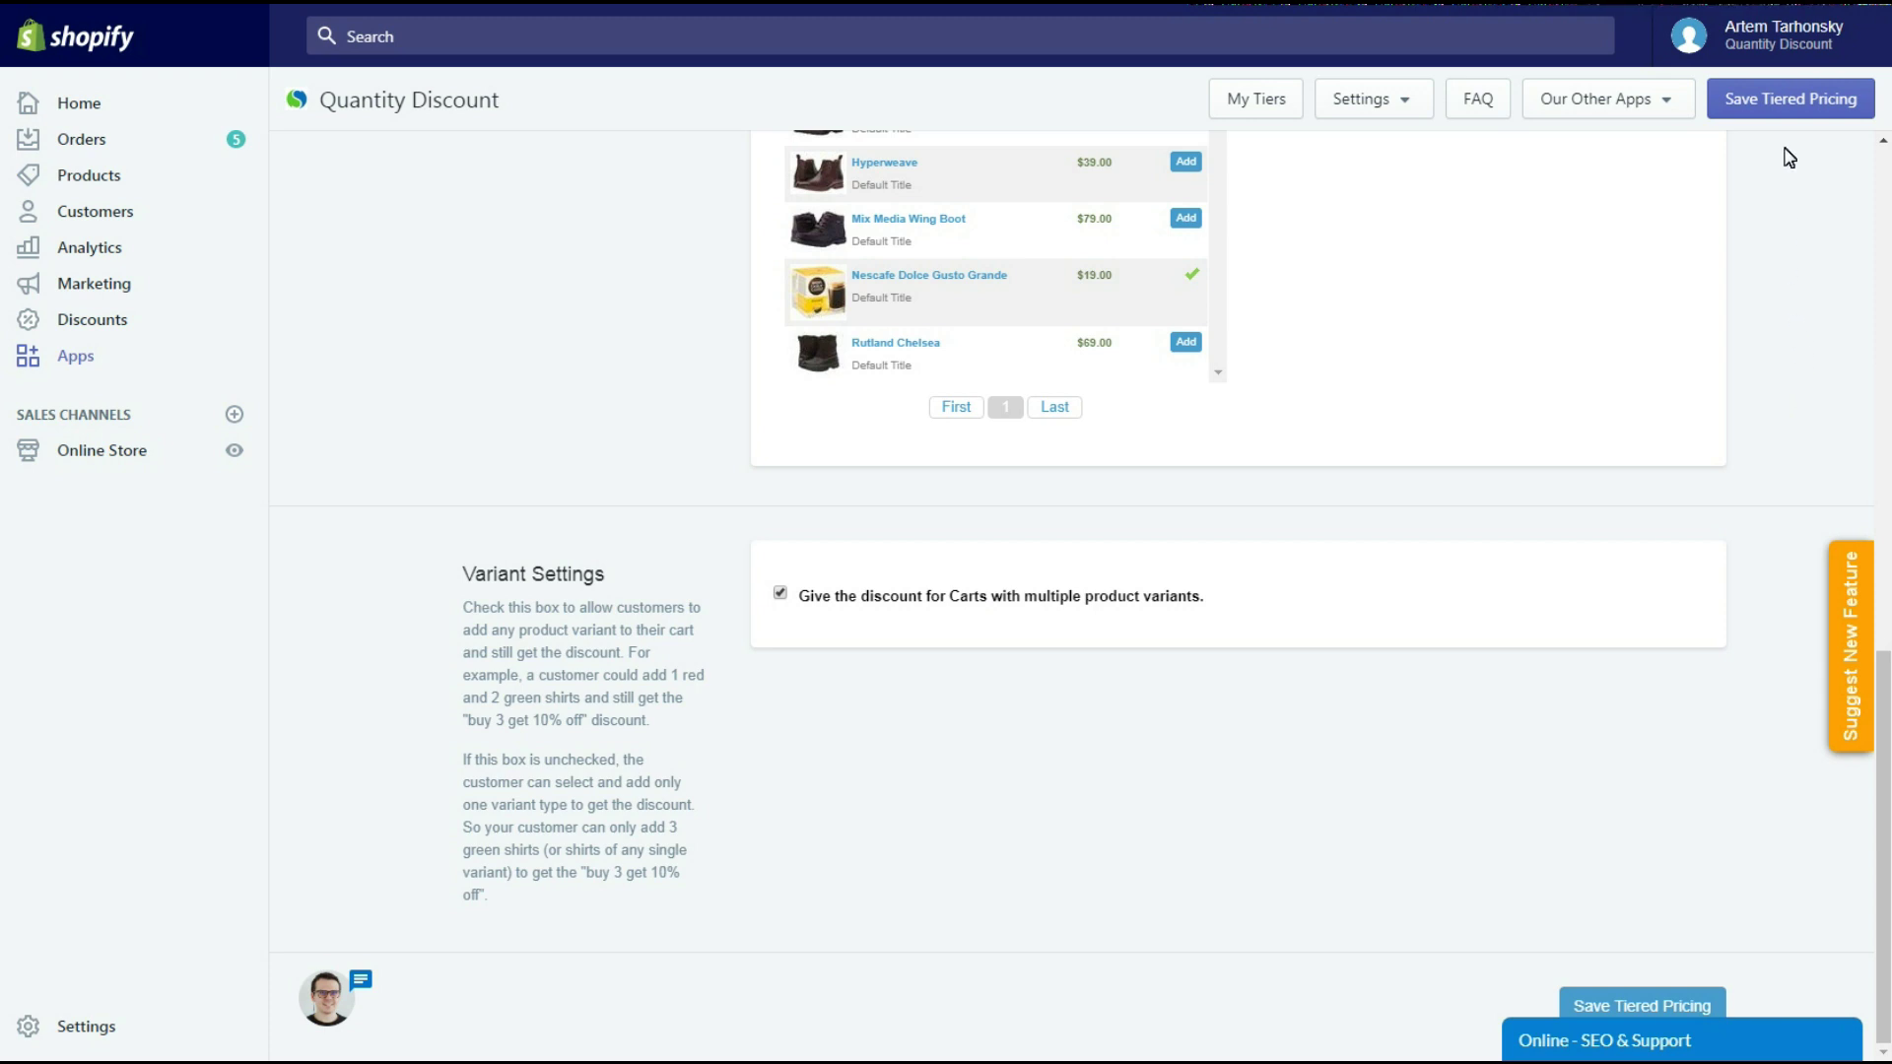
Step: Save the Buy More rule and go to the app's Settings page
left_click(1799, 110)
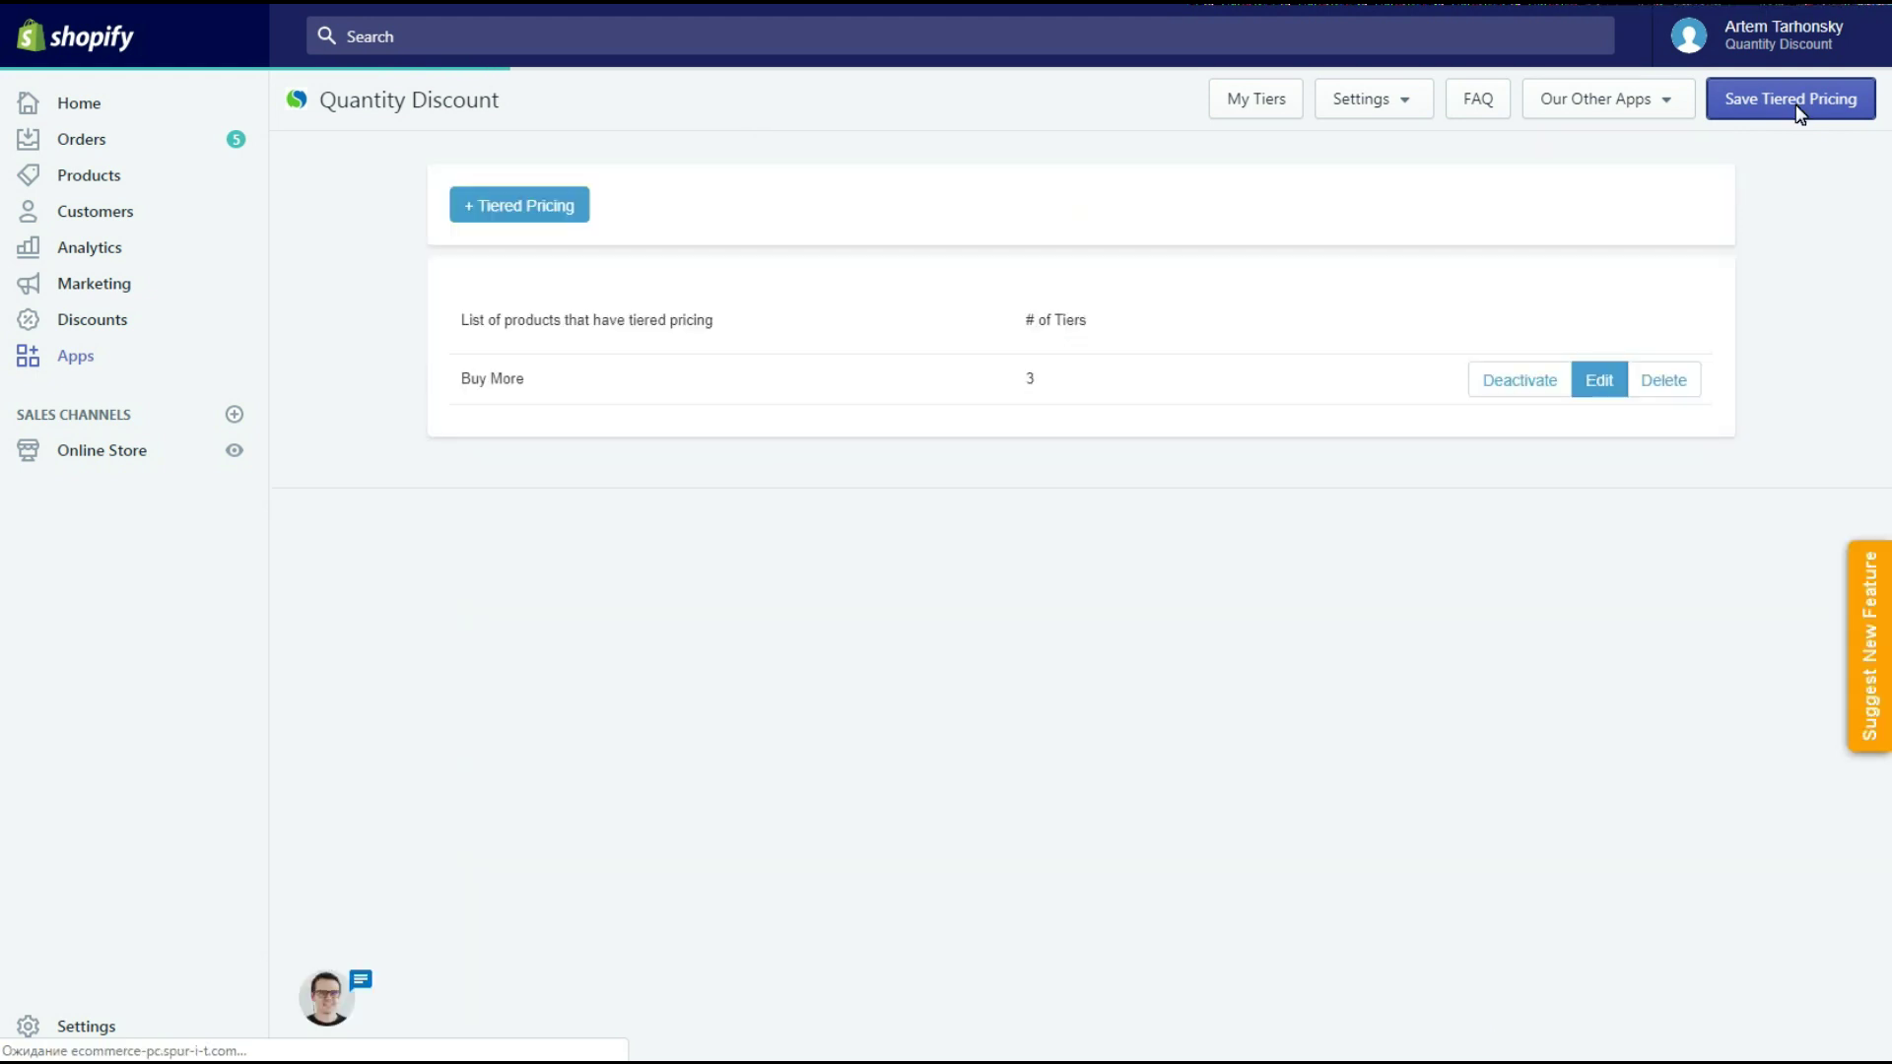
left_click(1391, 100)
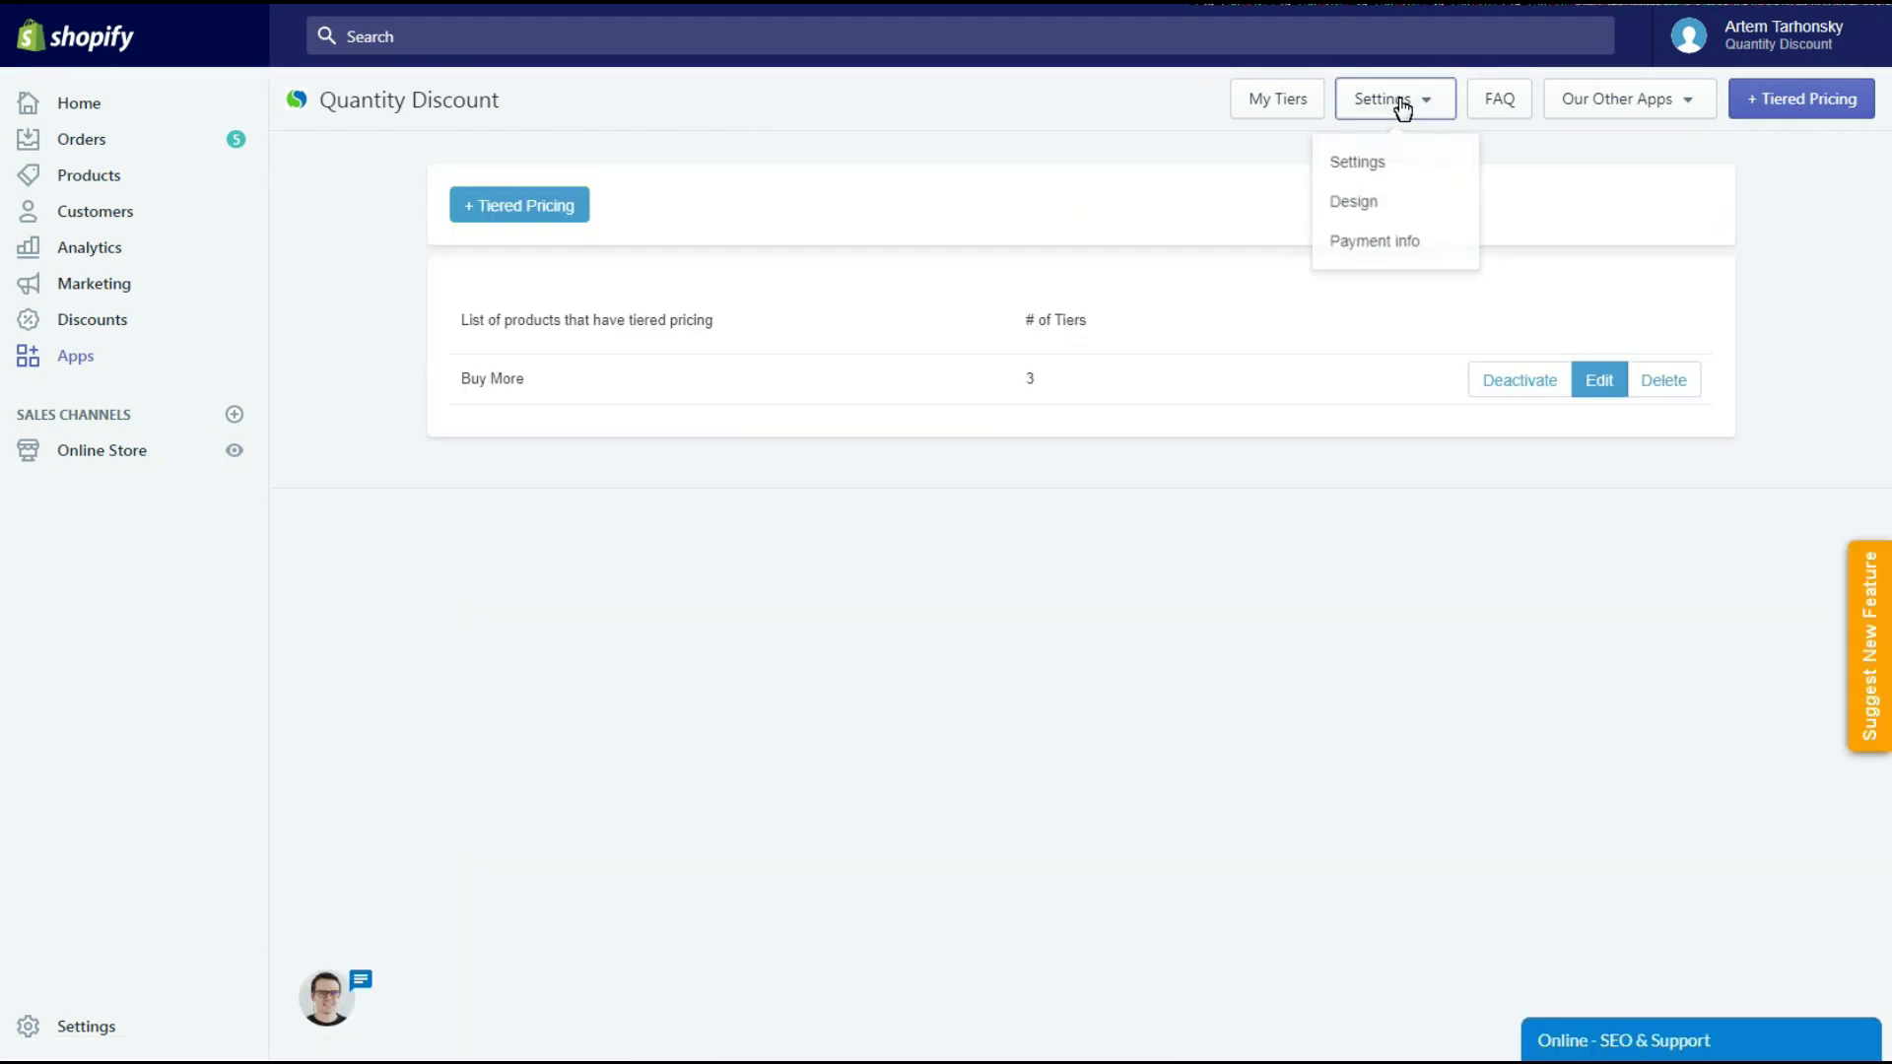
left_click(1378, 166)
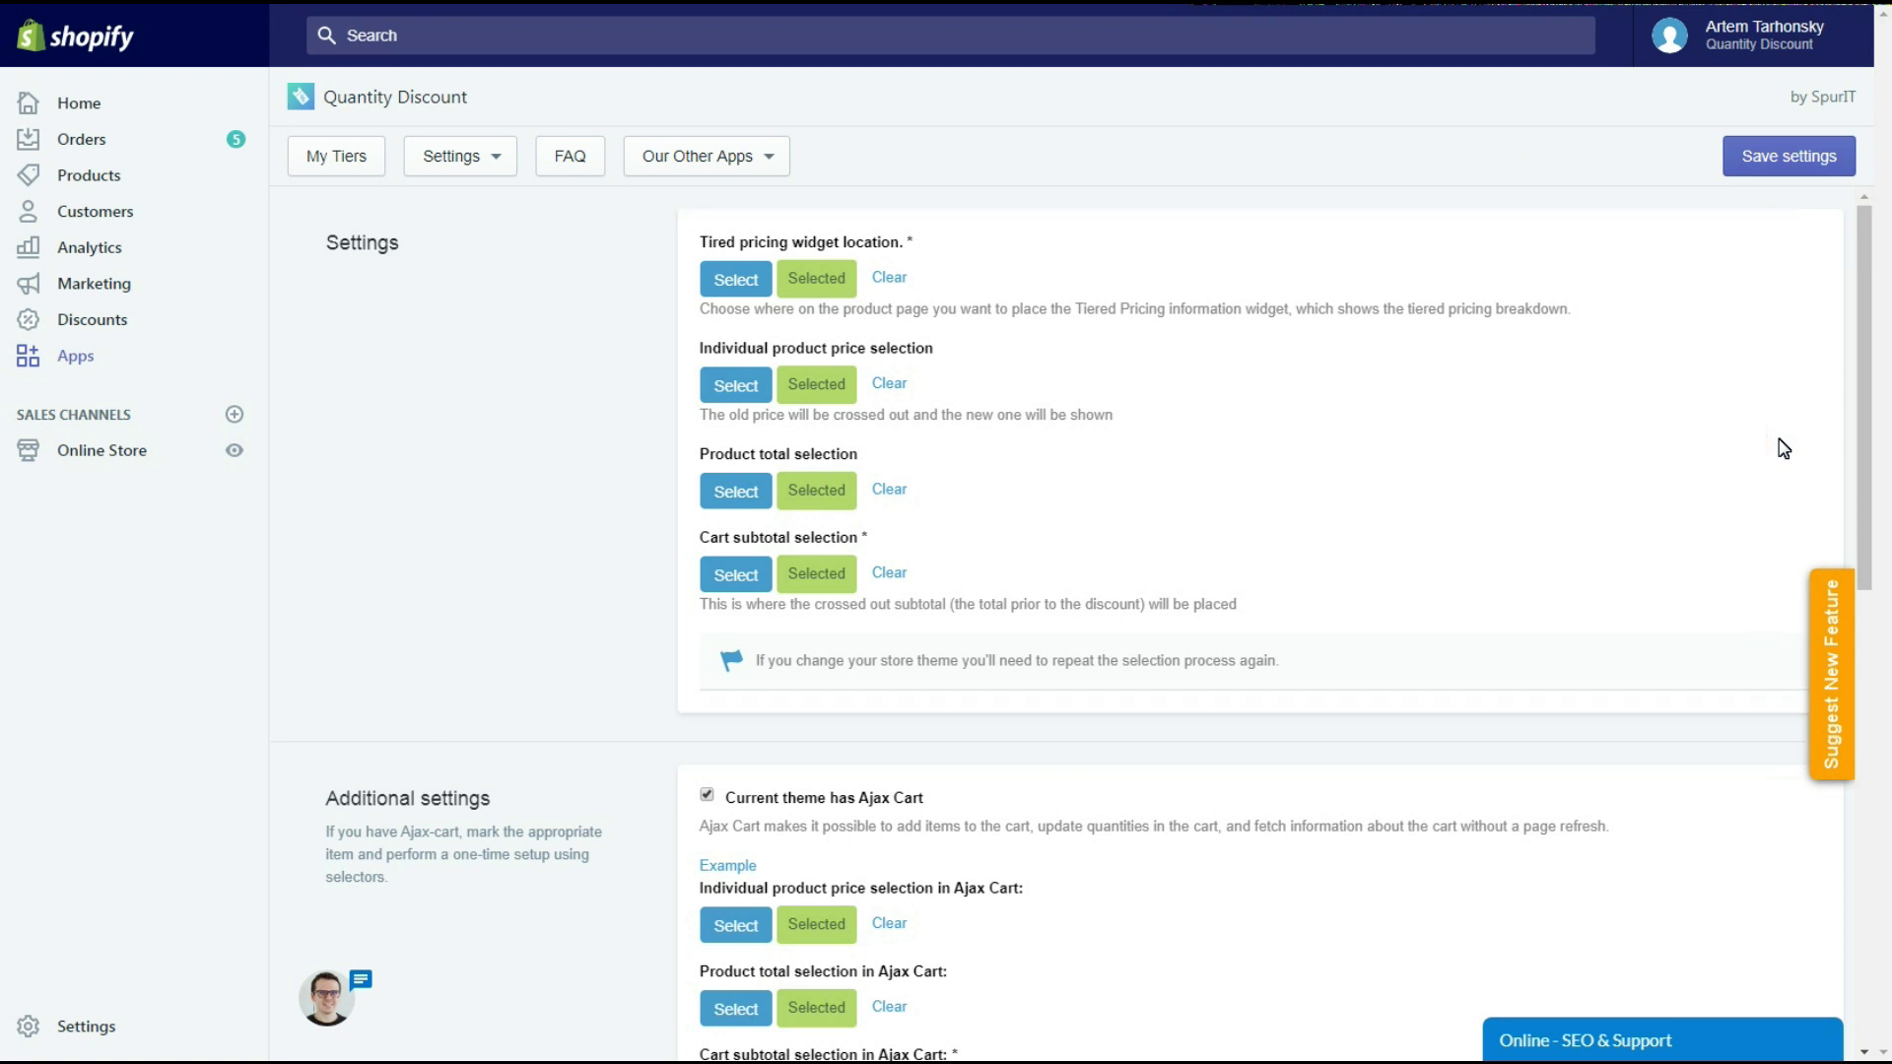
Step: Clear the widget location, item price, product total and cart subtotal selectors
left_click(890, 281)
left_click(887, 386)
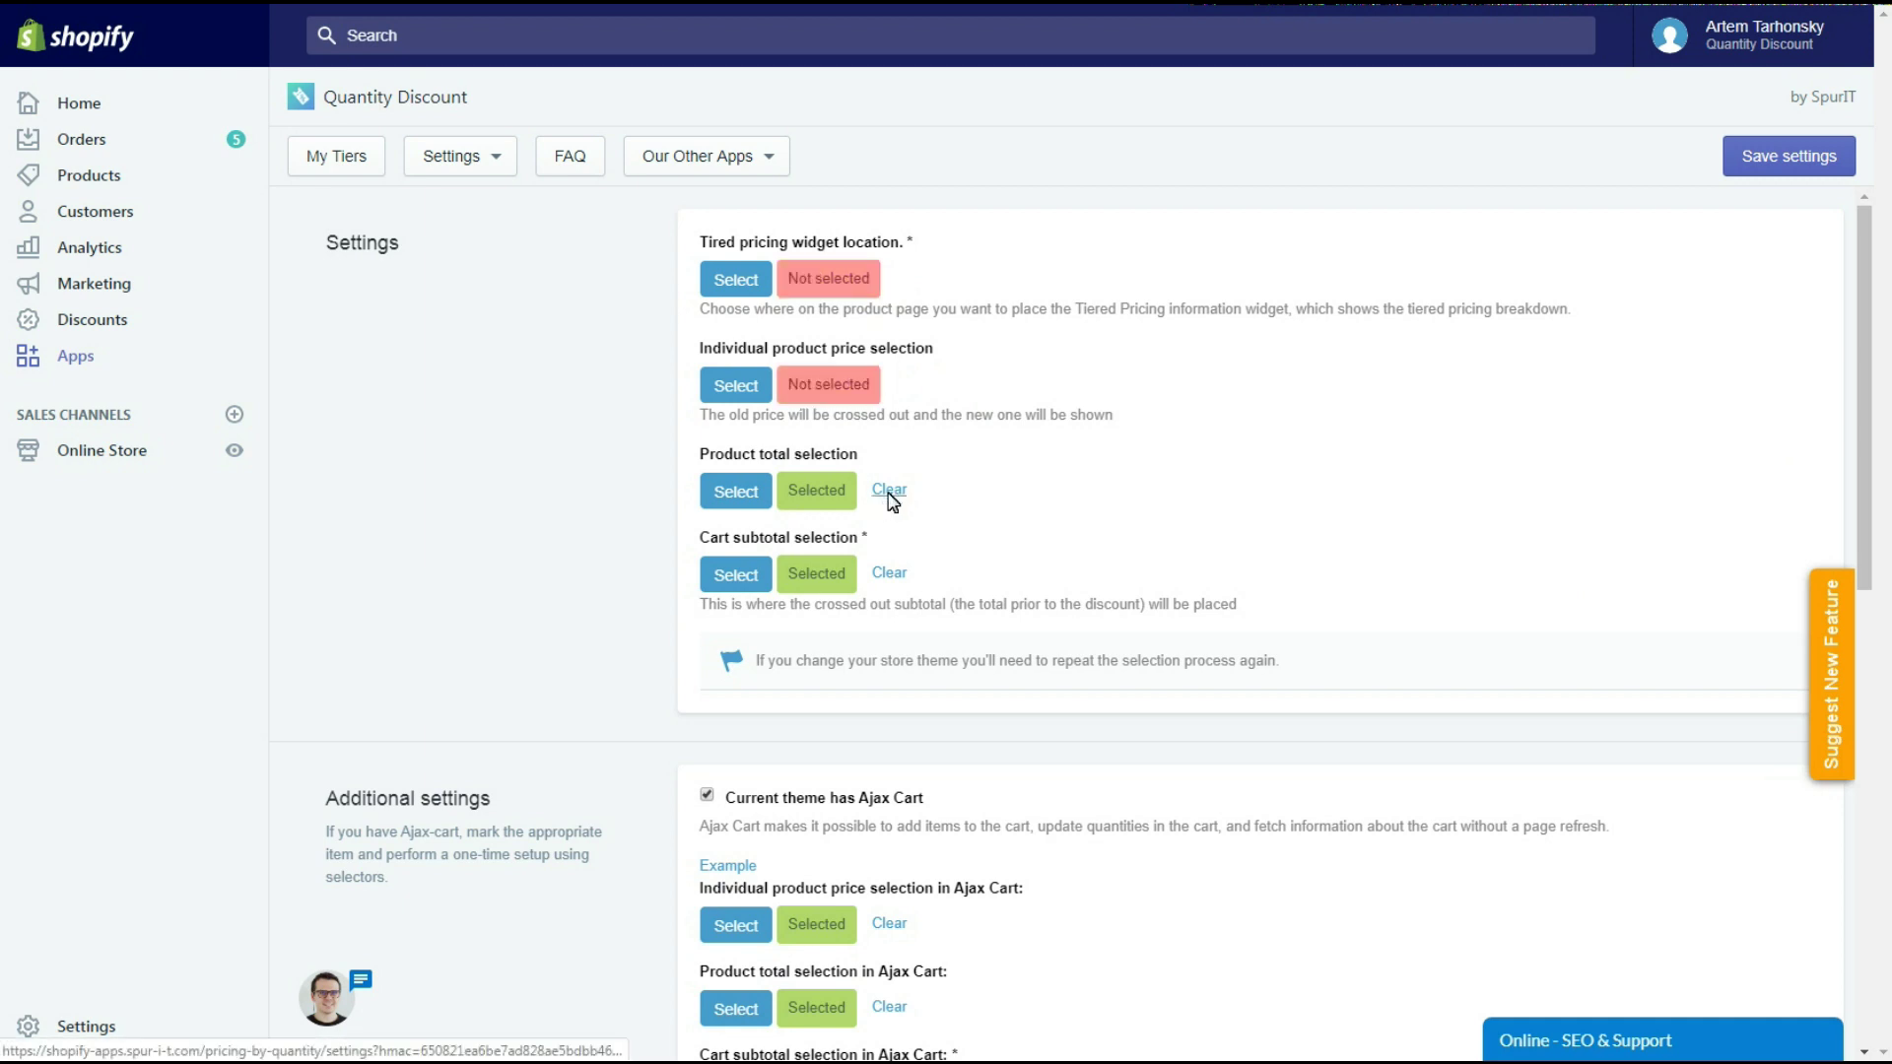
left_click(889, 490)
left_click(889, 573)
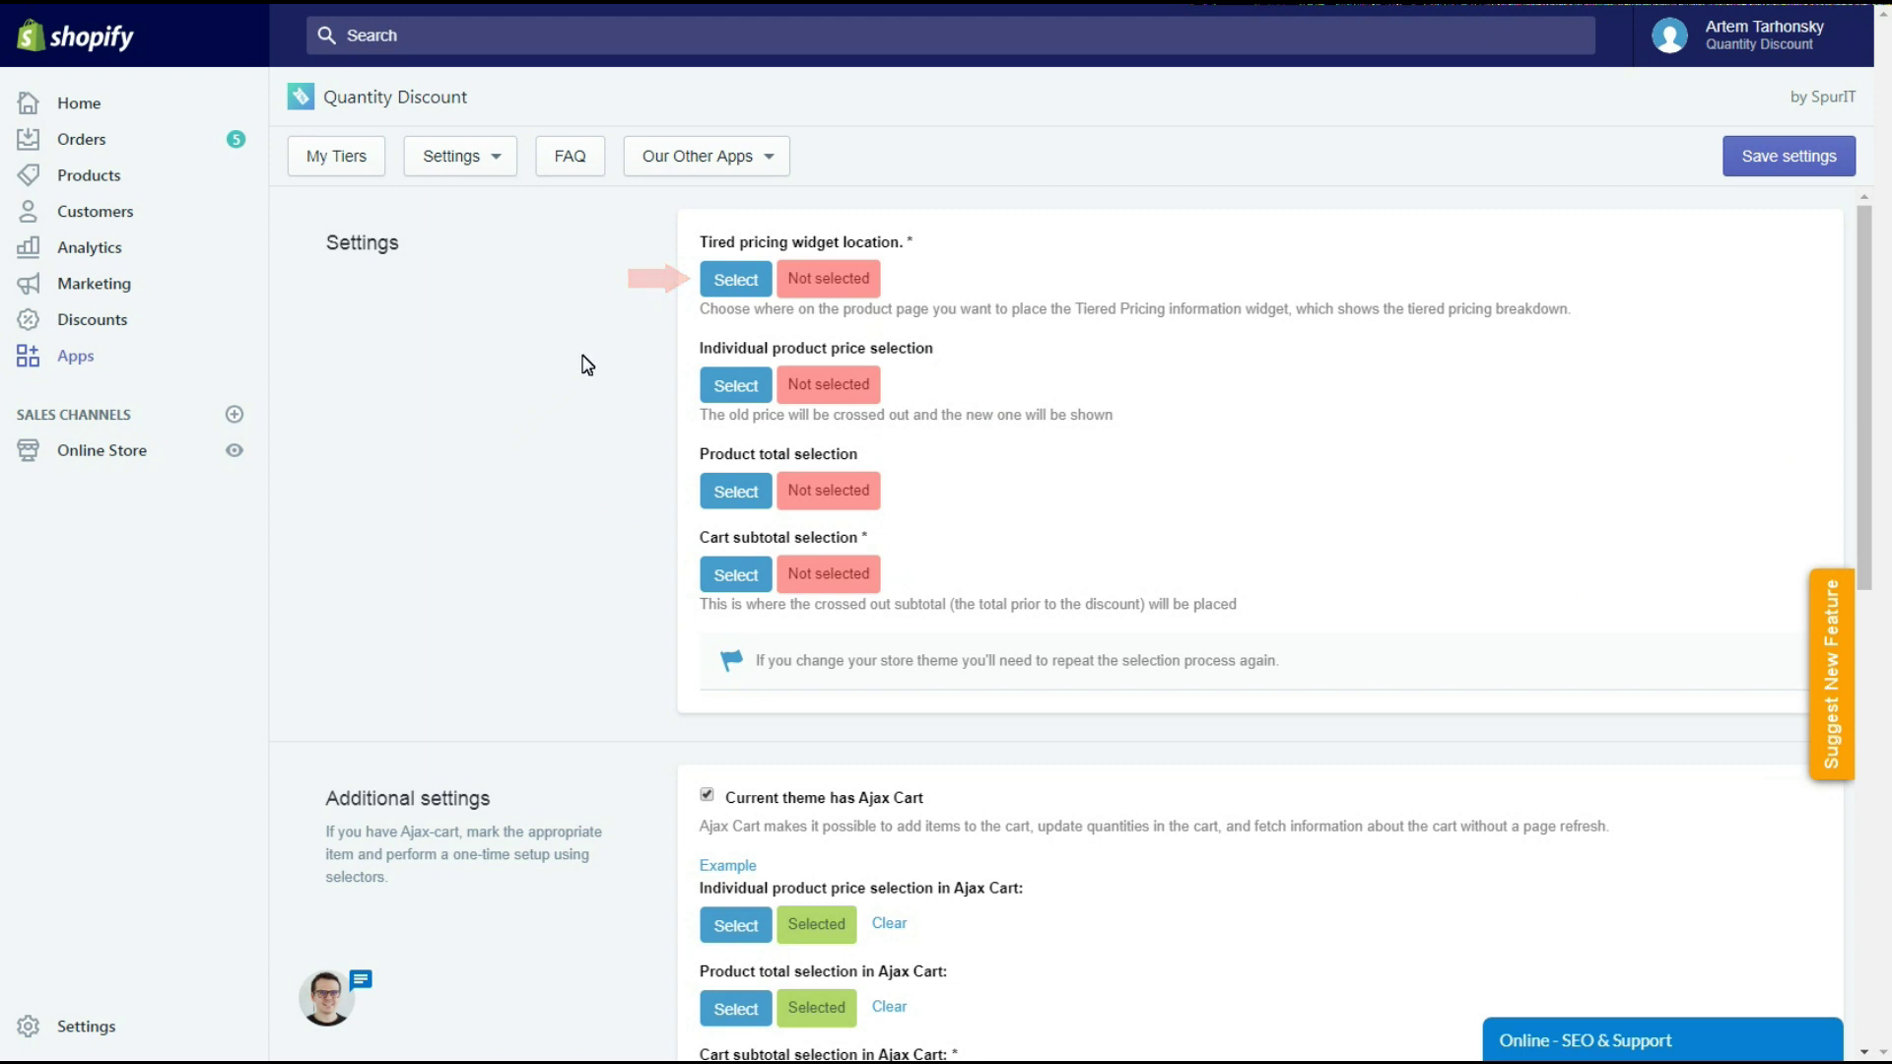
Step: Place the tiered pricing widget below the product page's Add to Cart button and save
left_click(739, 282)
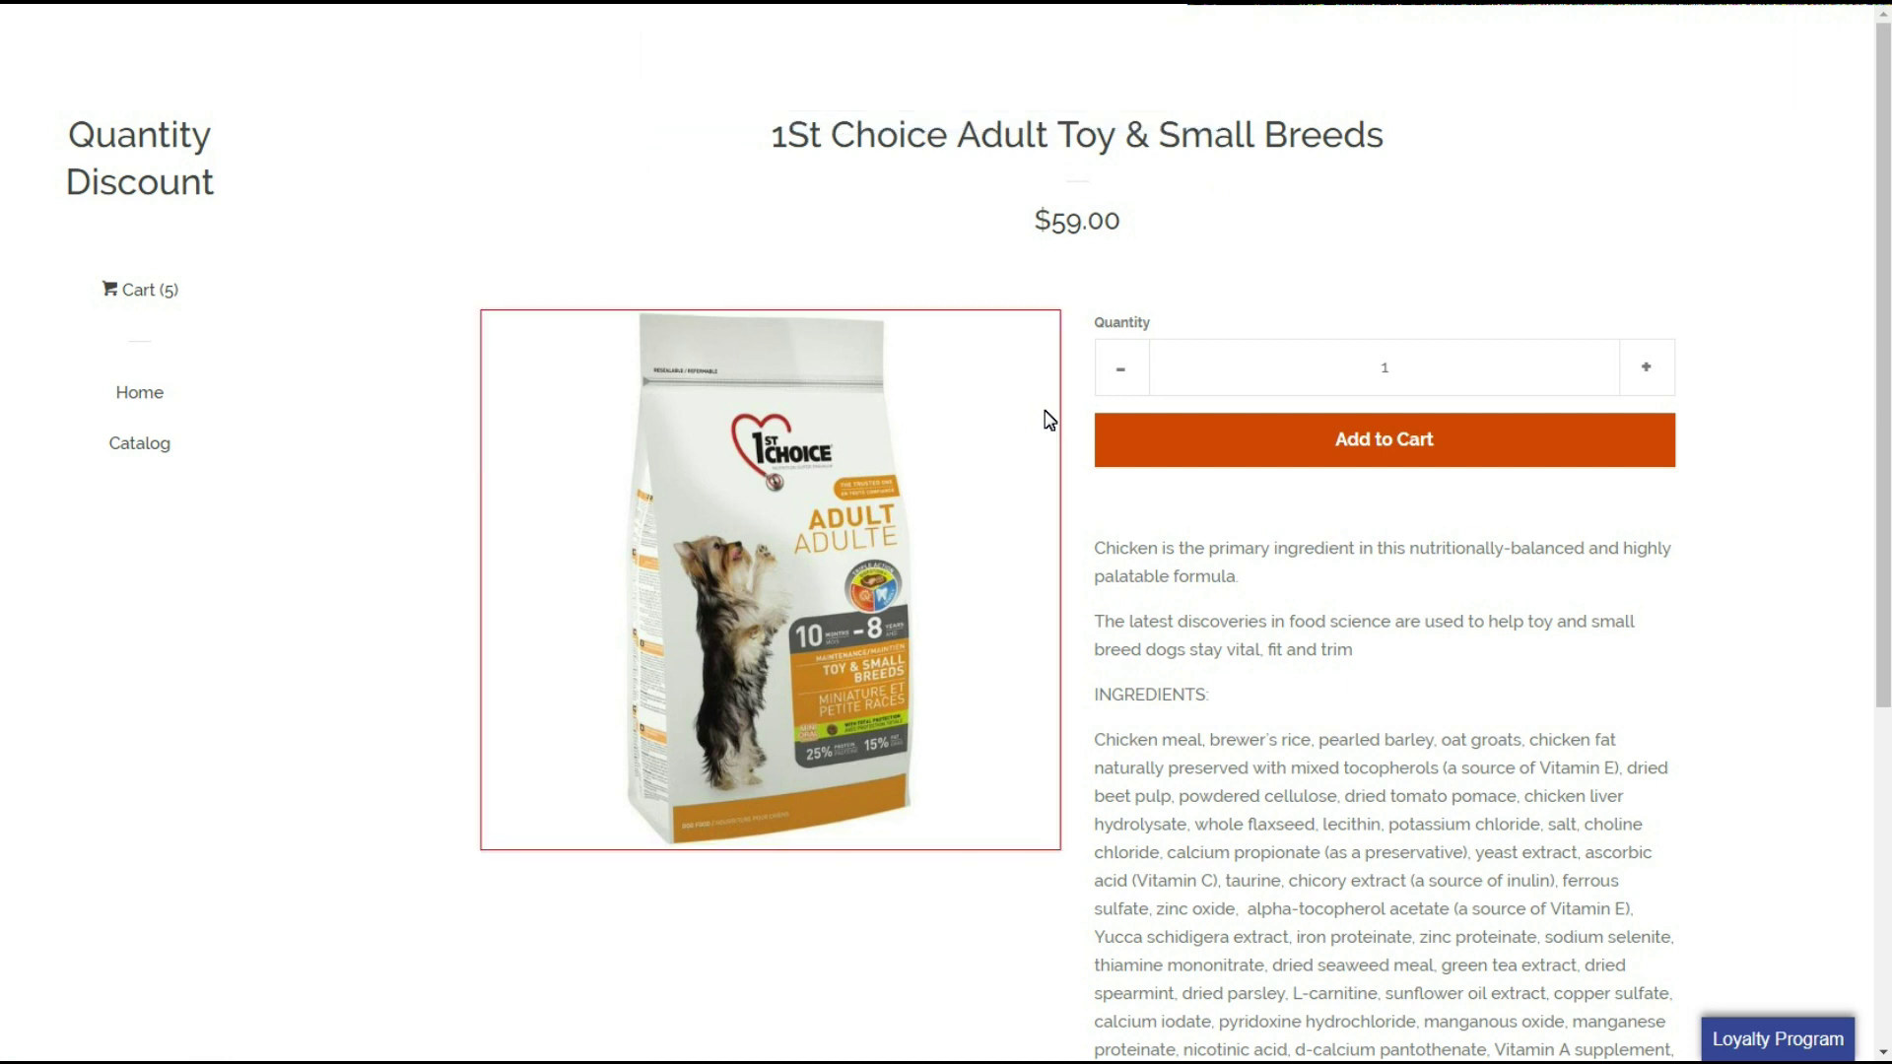
left_click(1133, 432, "shift")
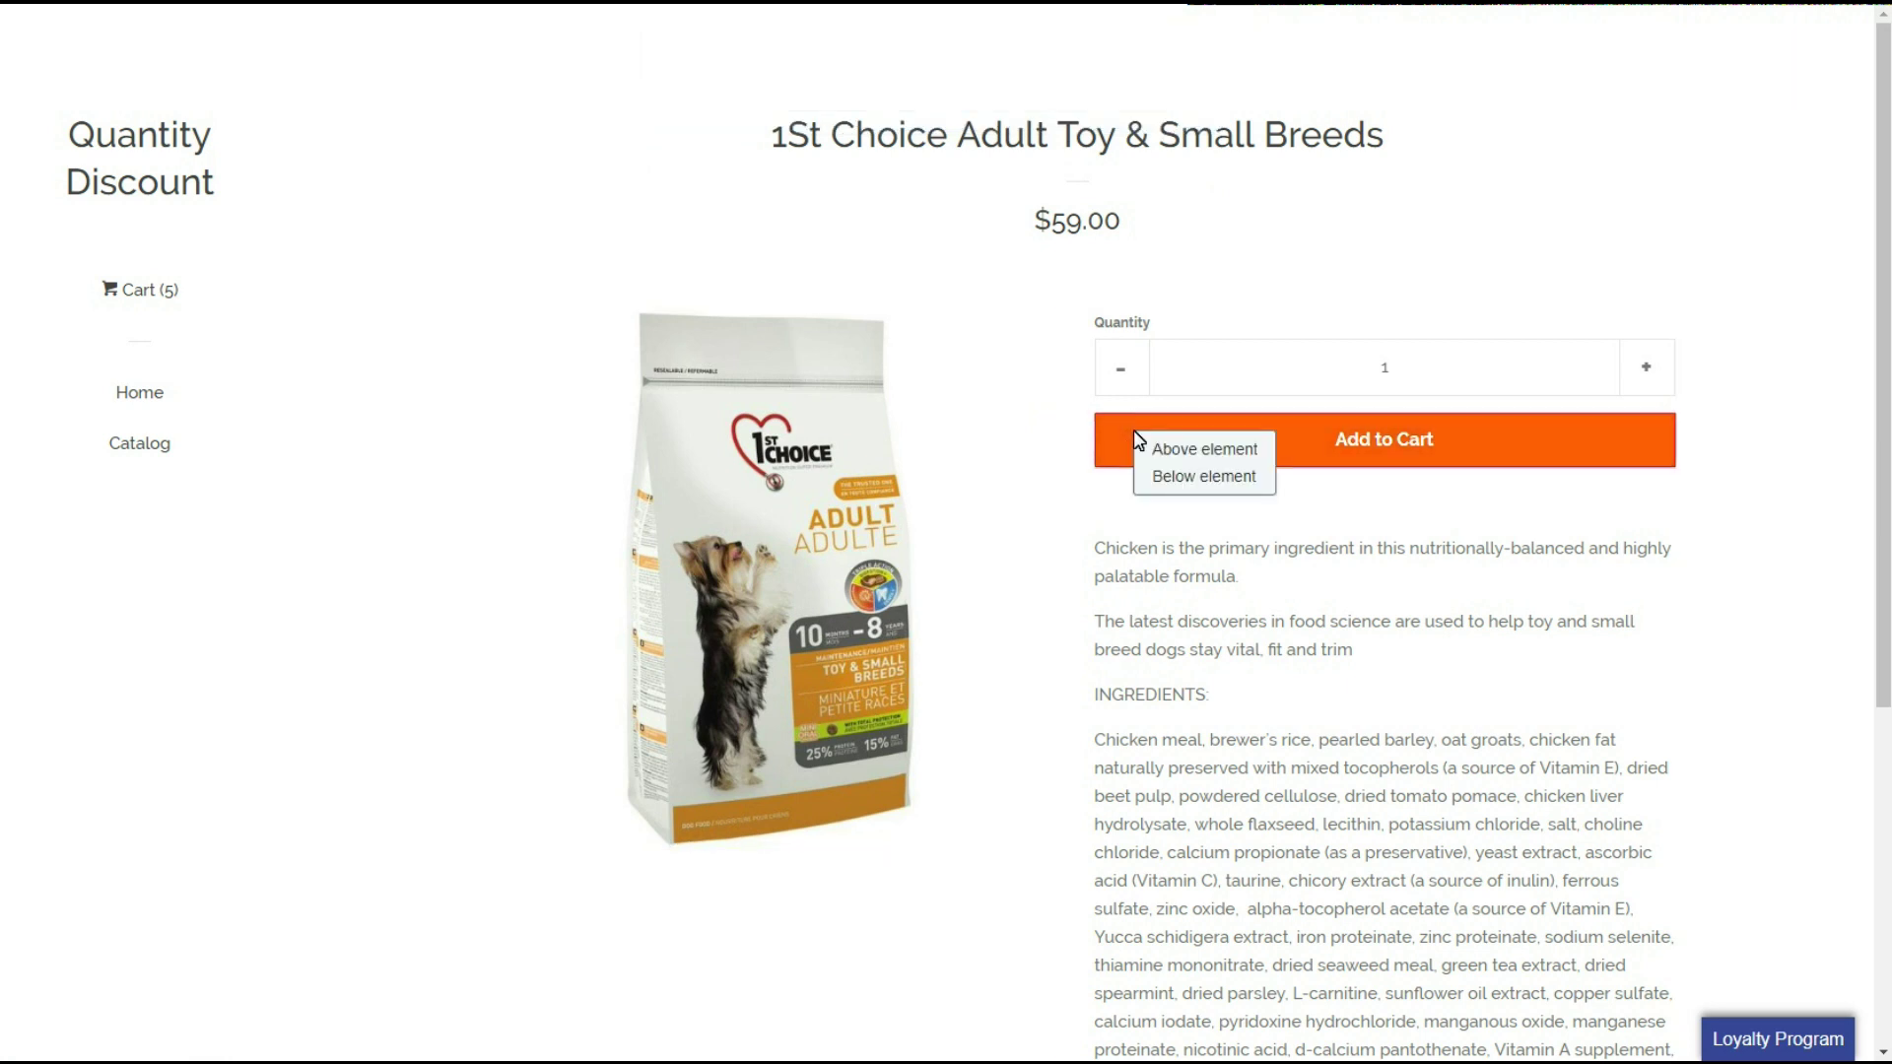
left_click(1162, 477)
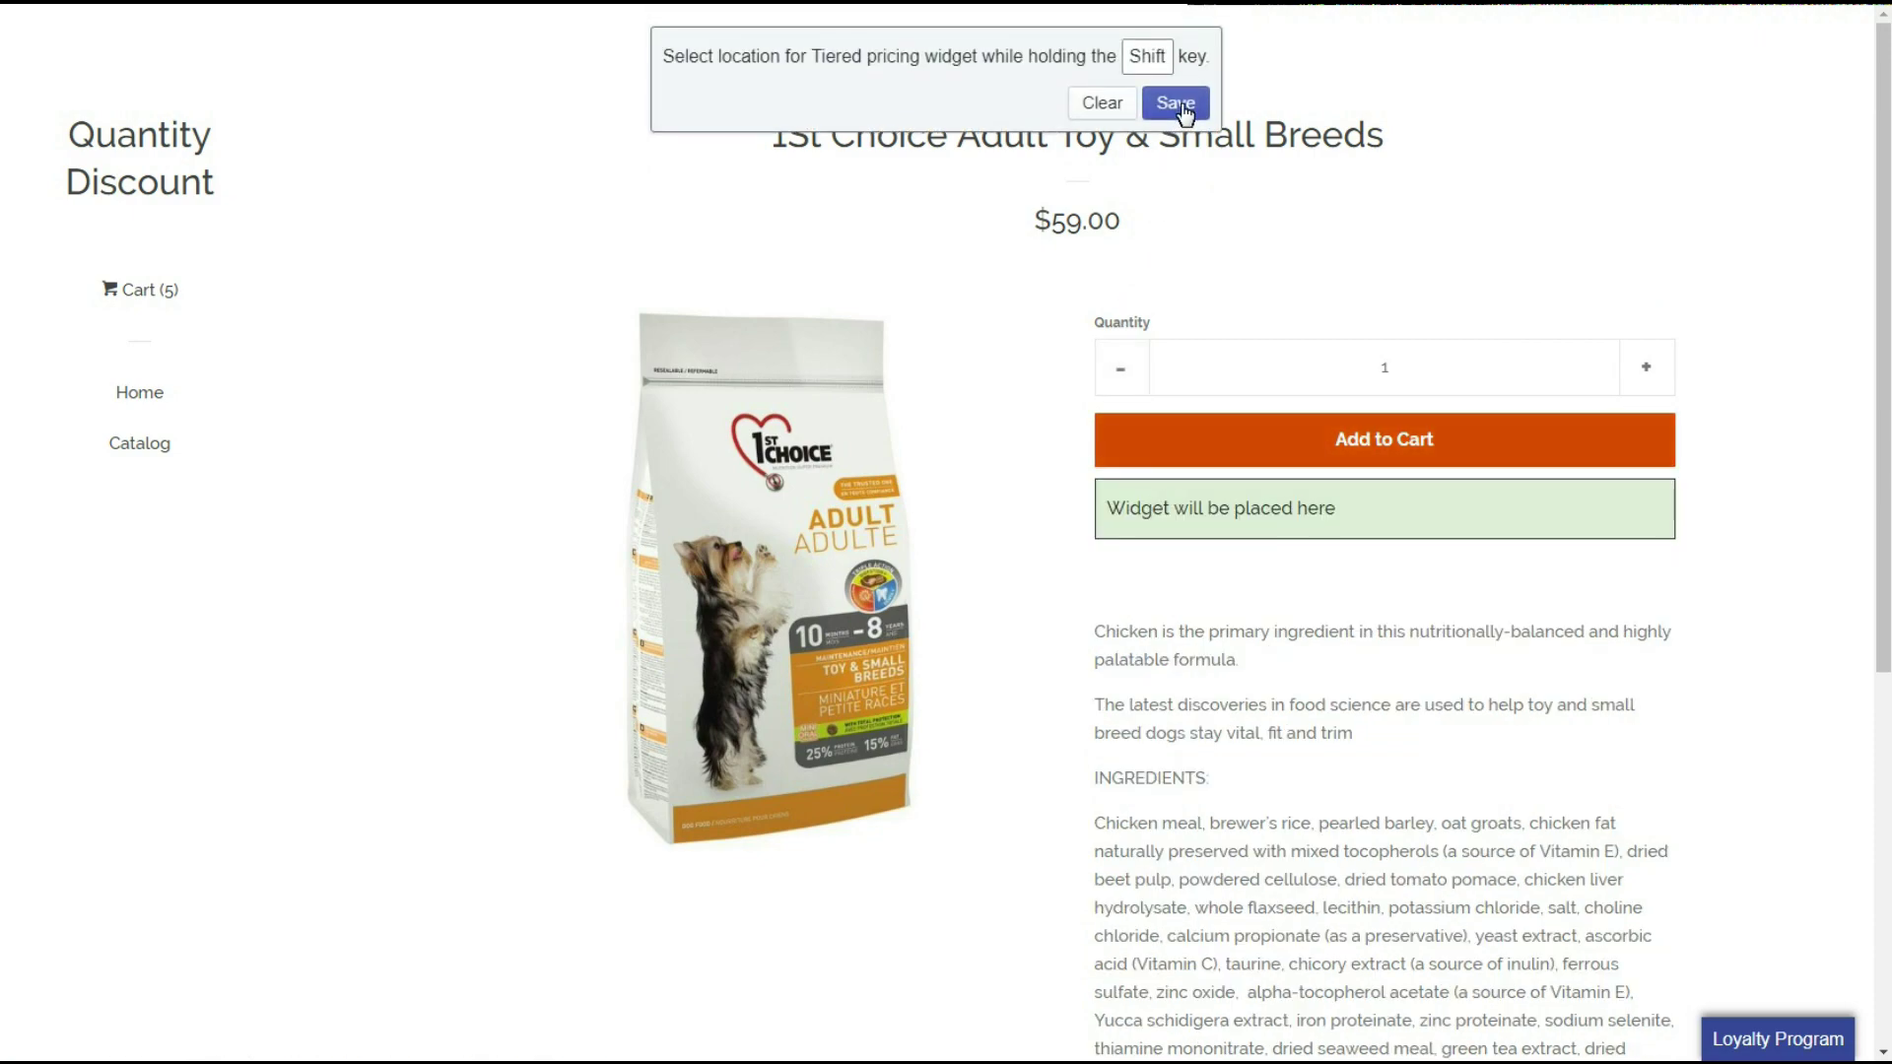
left_click(1177, 103)
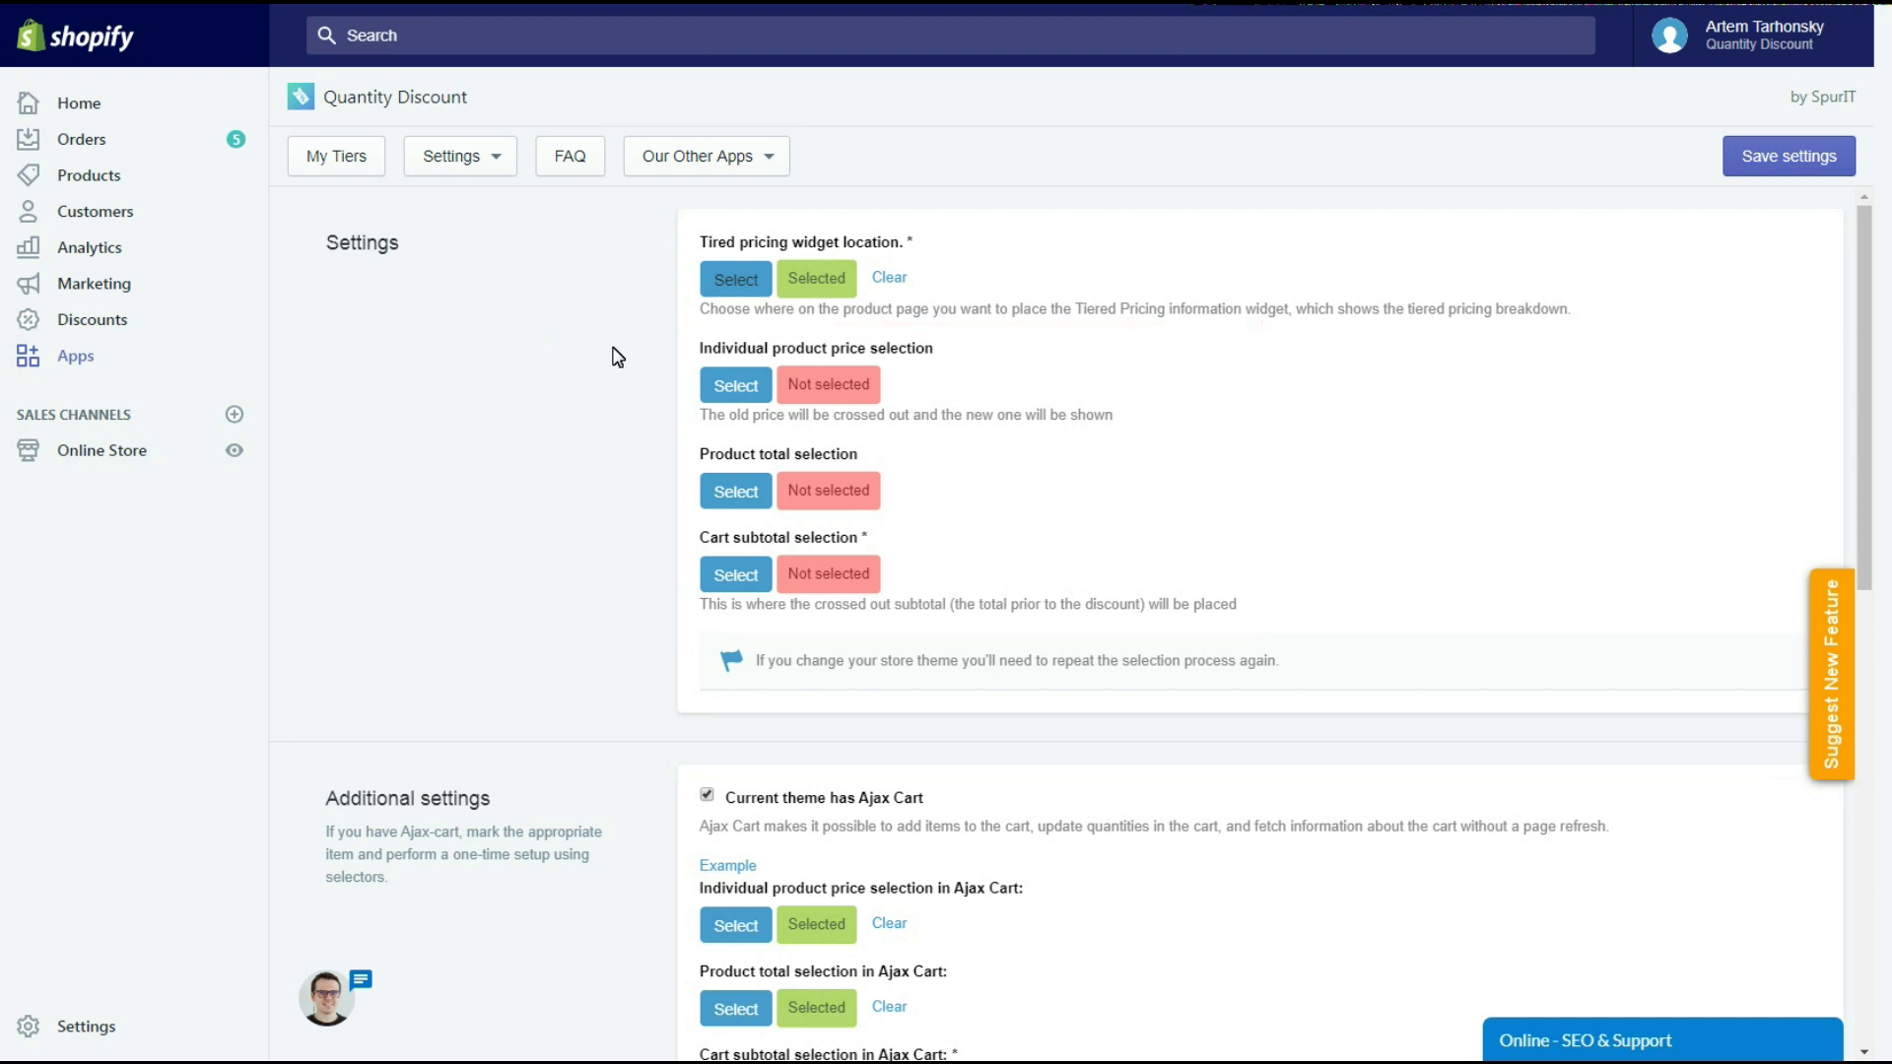
Step: Select the cart's $19.00 item price, $95.00 line total and $95.00 subtotal elements
left_click(735, 386)
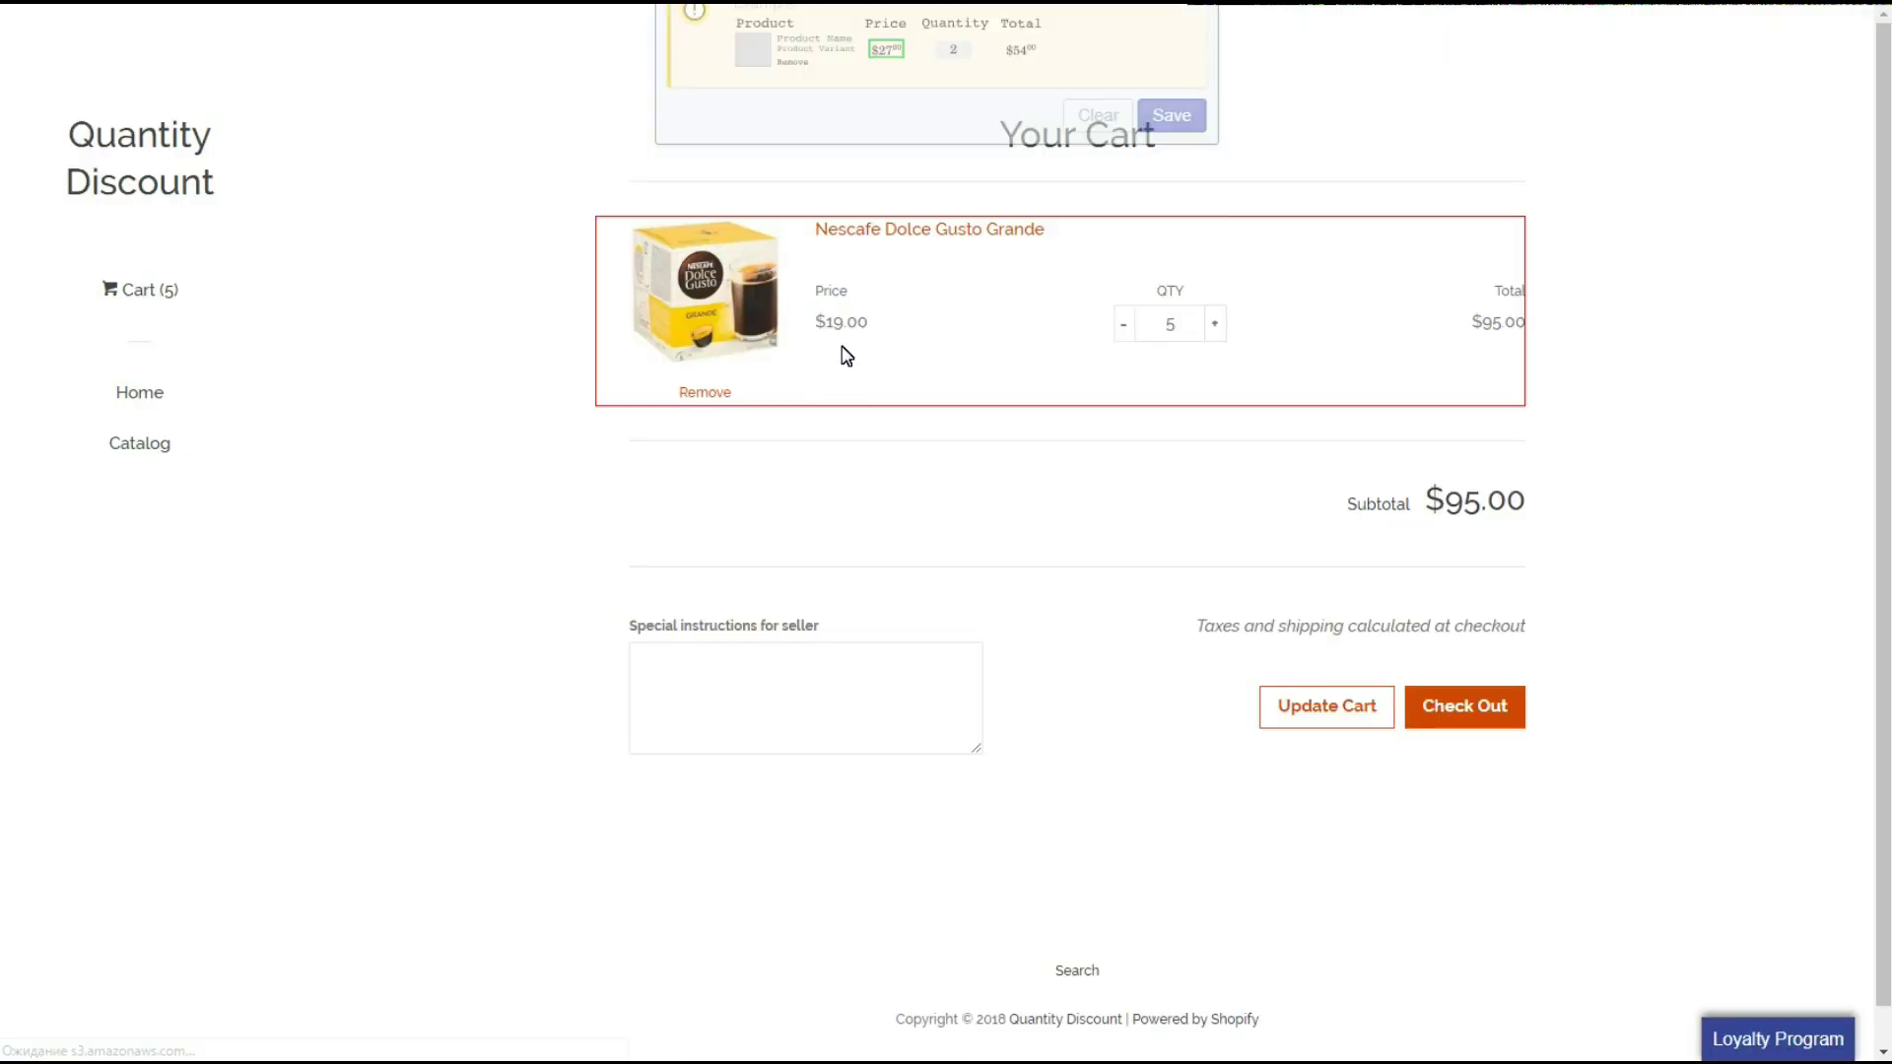
left_click(851, 320, "shift")
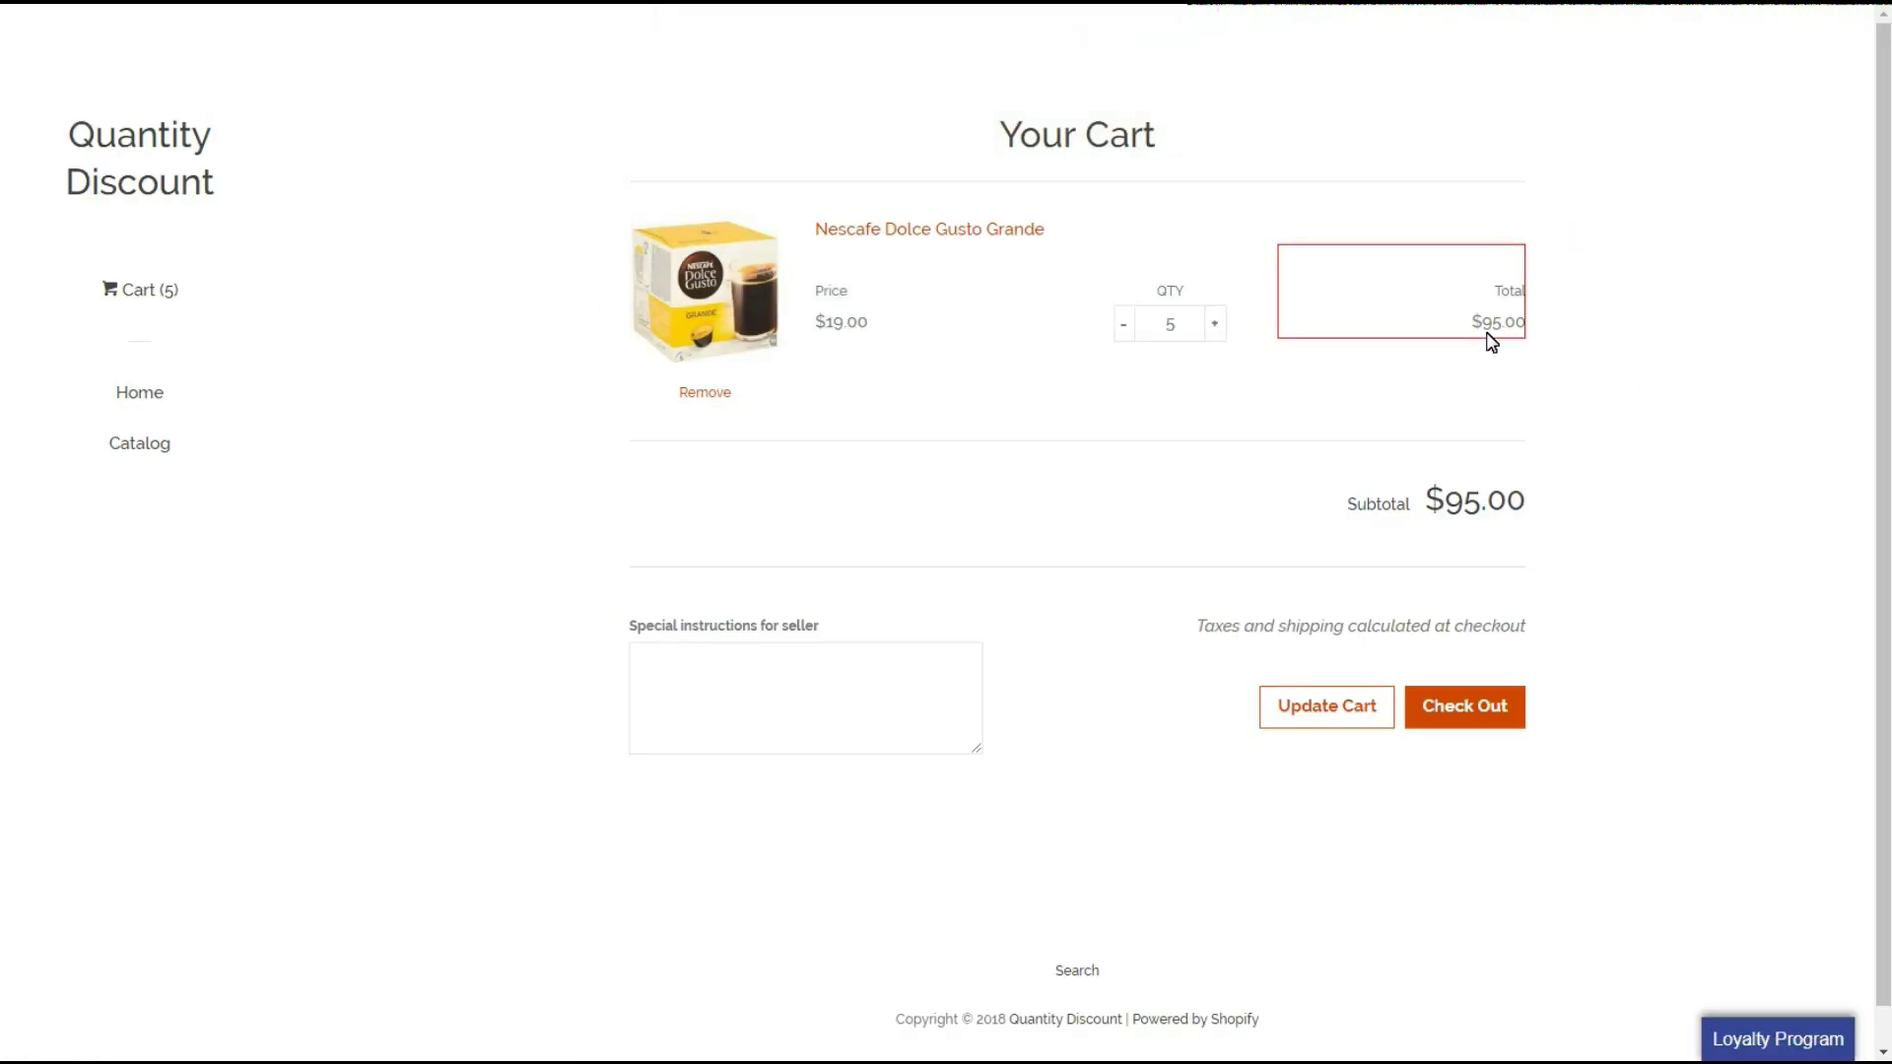
left_click(1489, 335, "shift")
left_click(1181, 218)
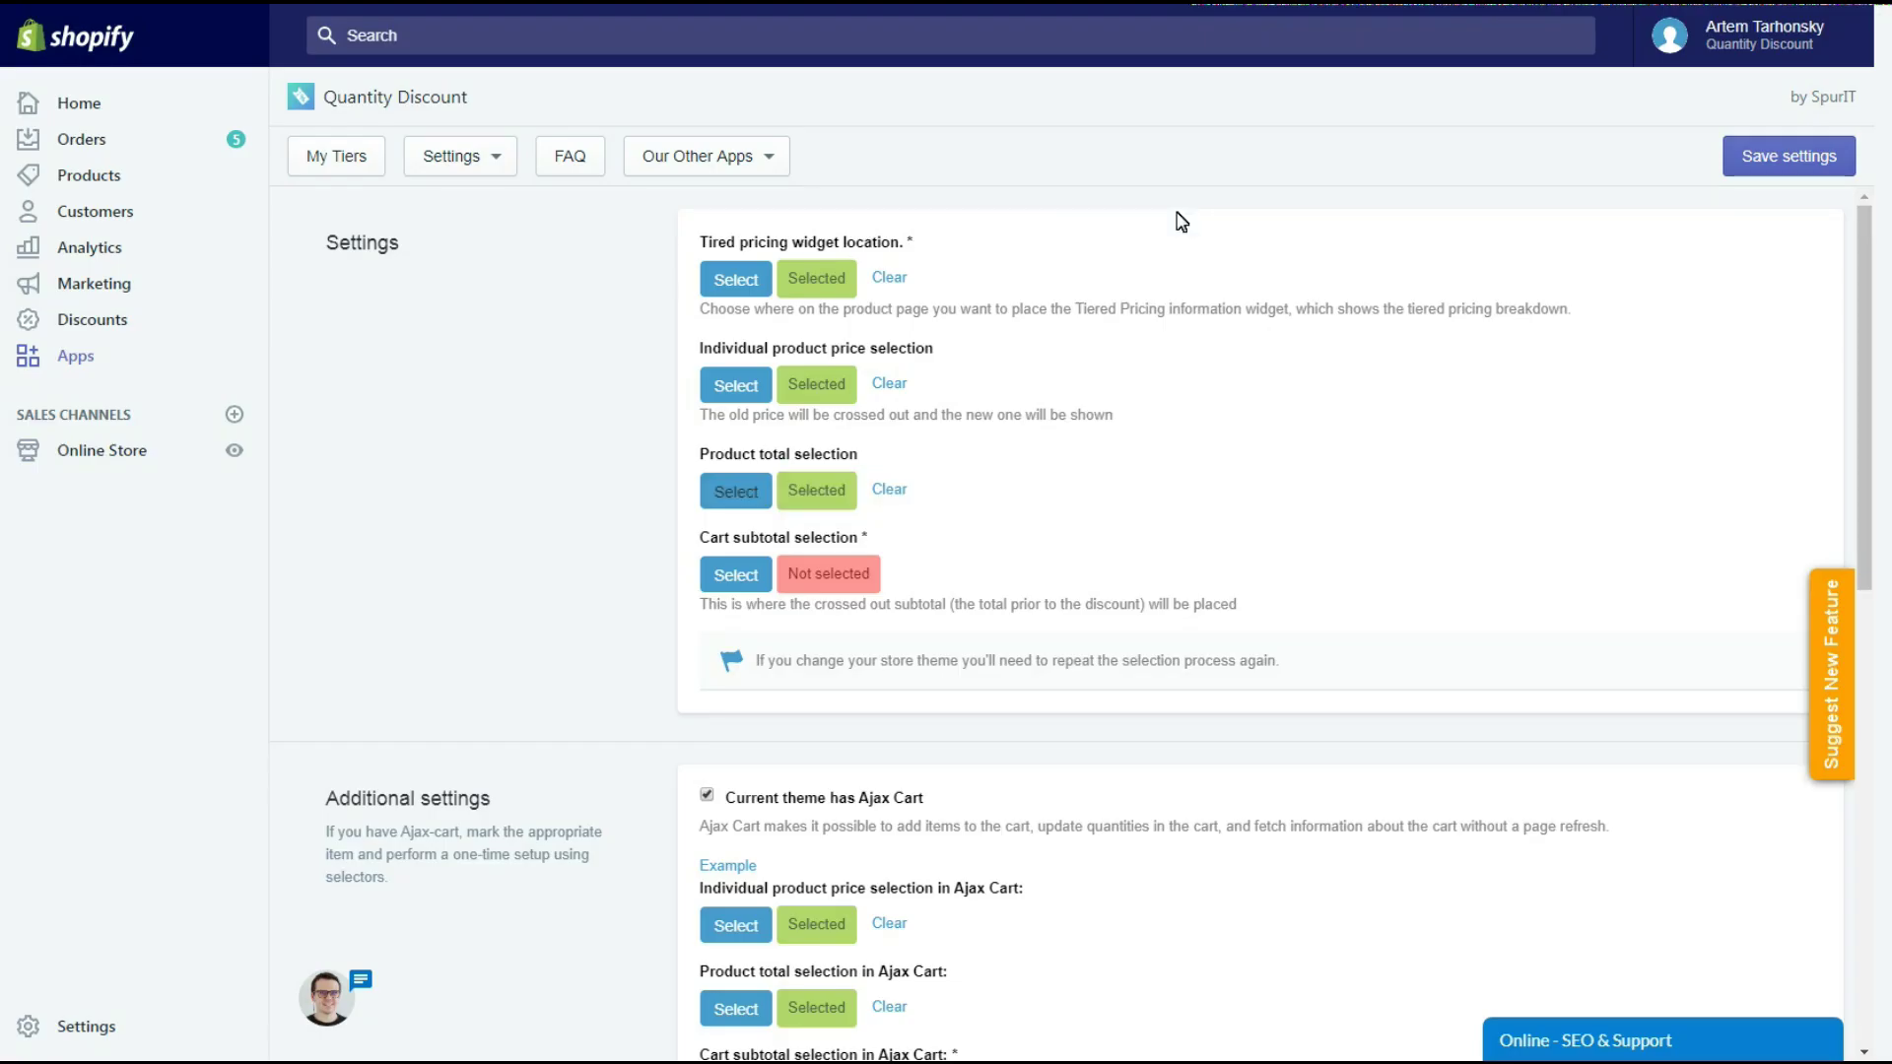
left_click(726, 579)
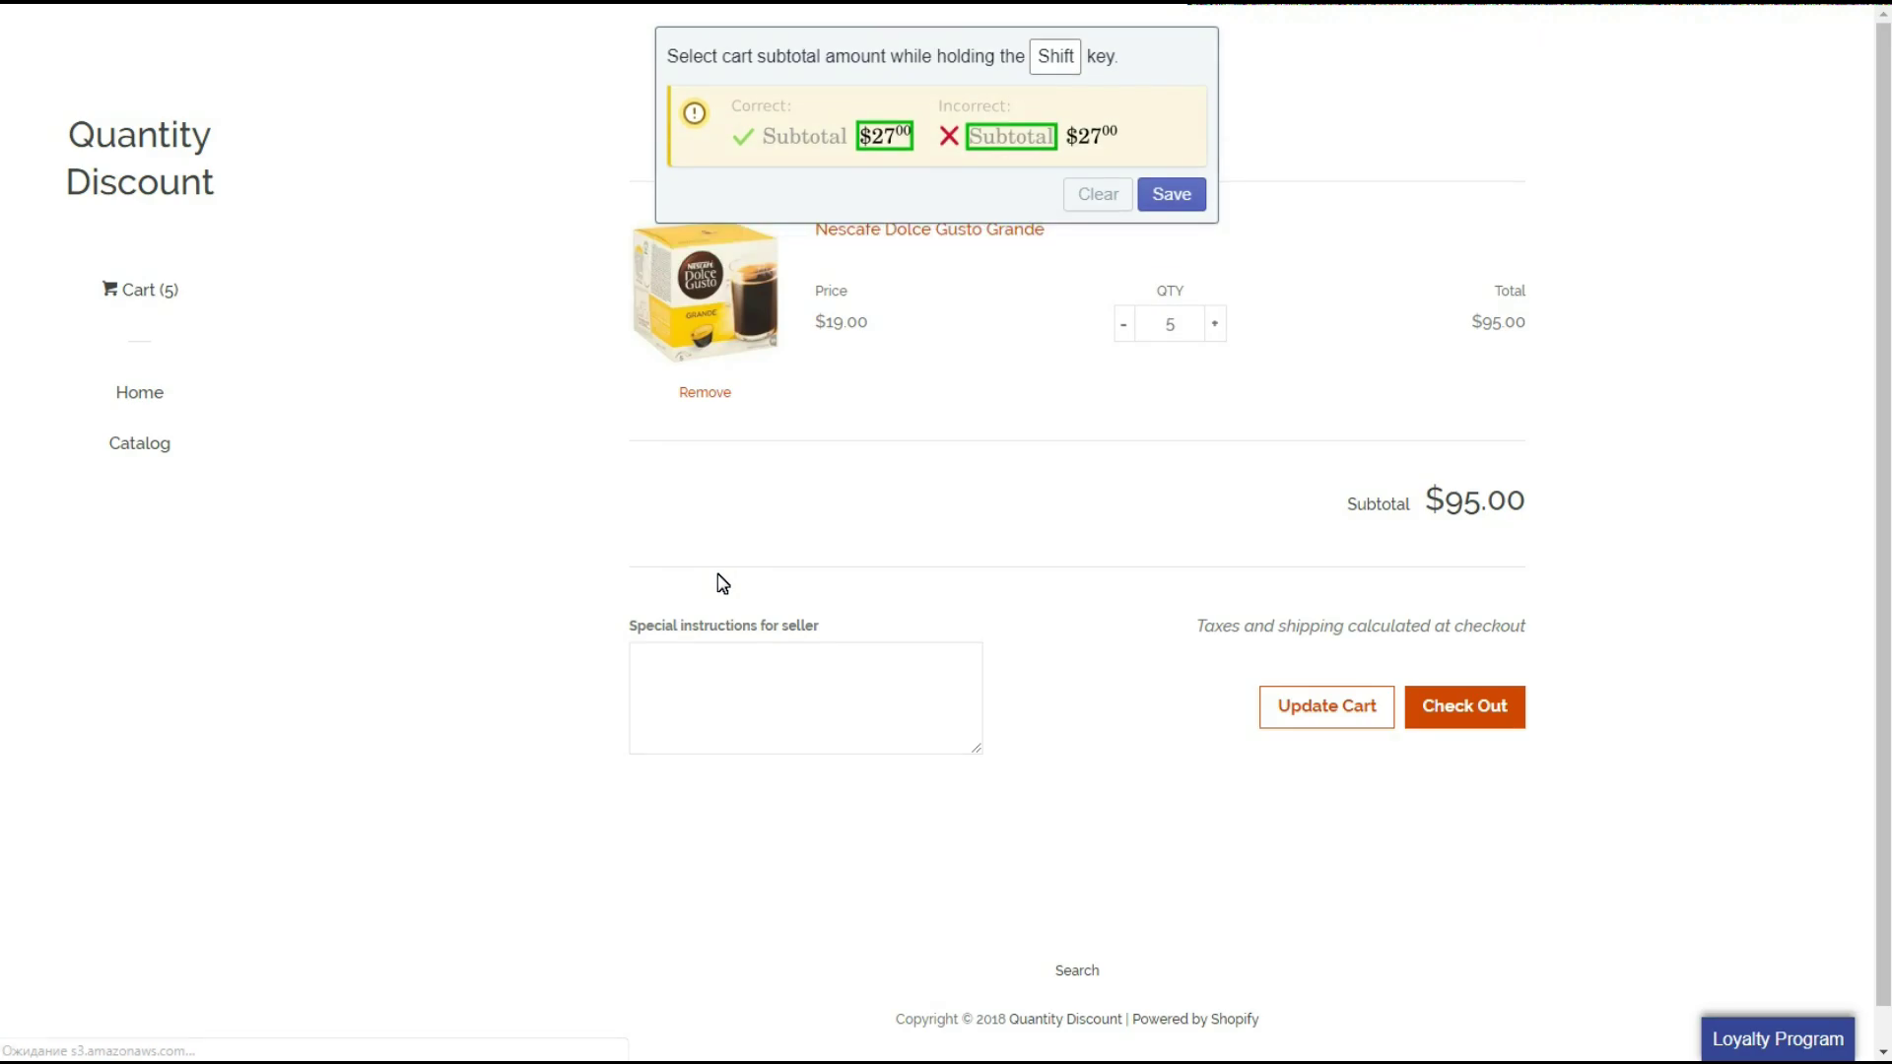
left_click(1480, 504, "shift")
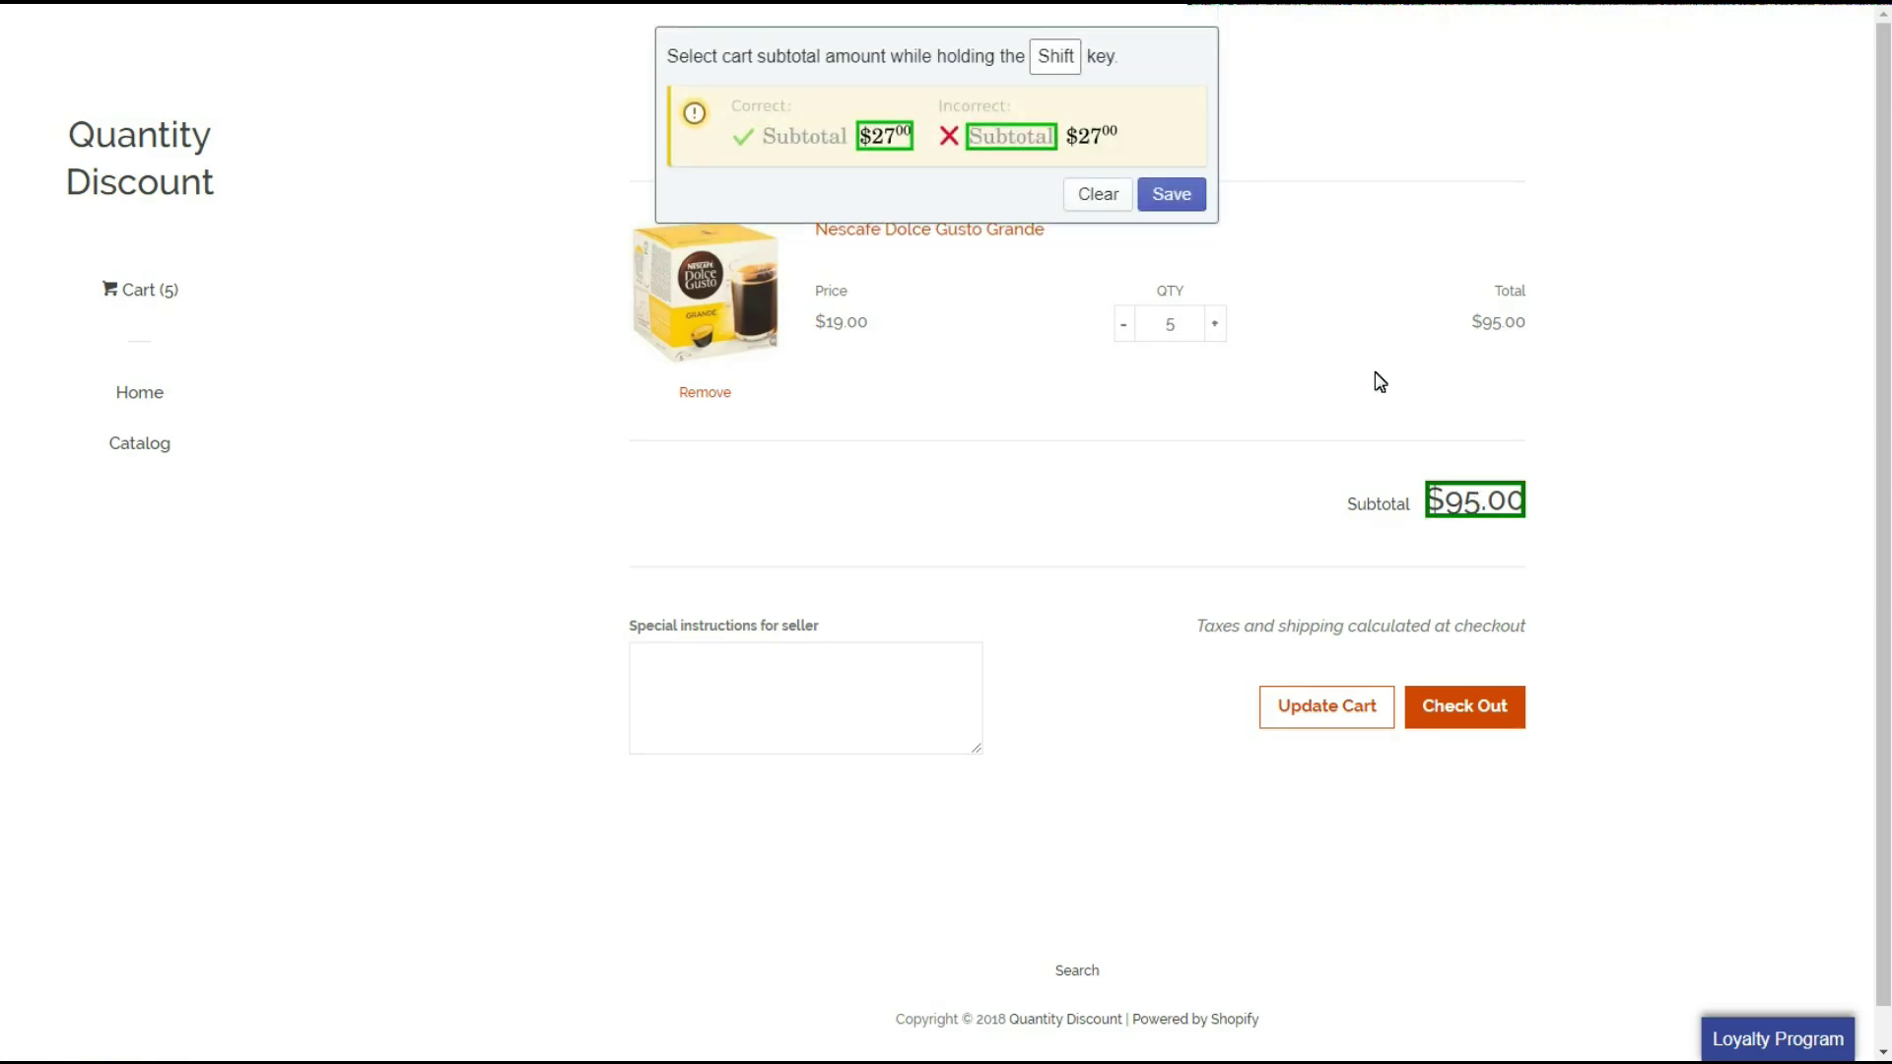
left_click(1172, 196)
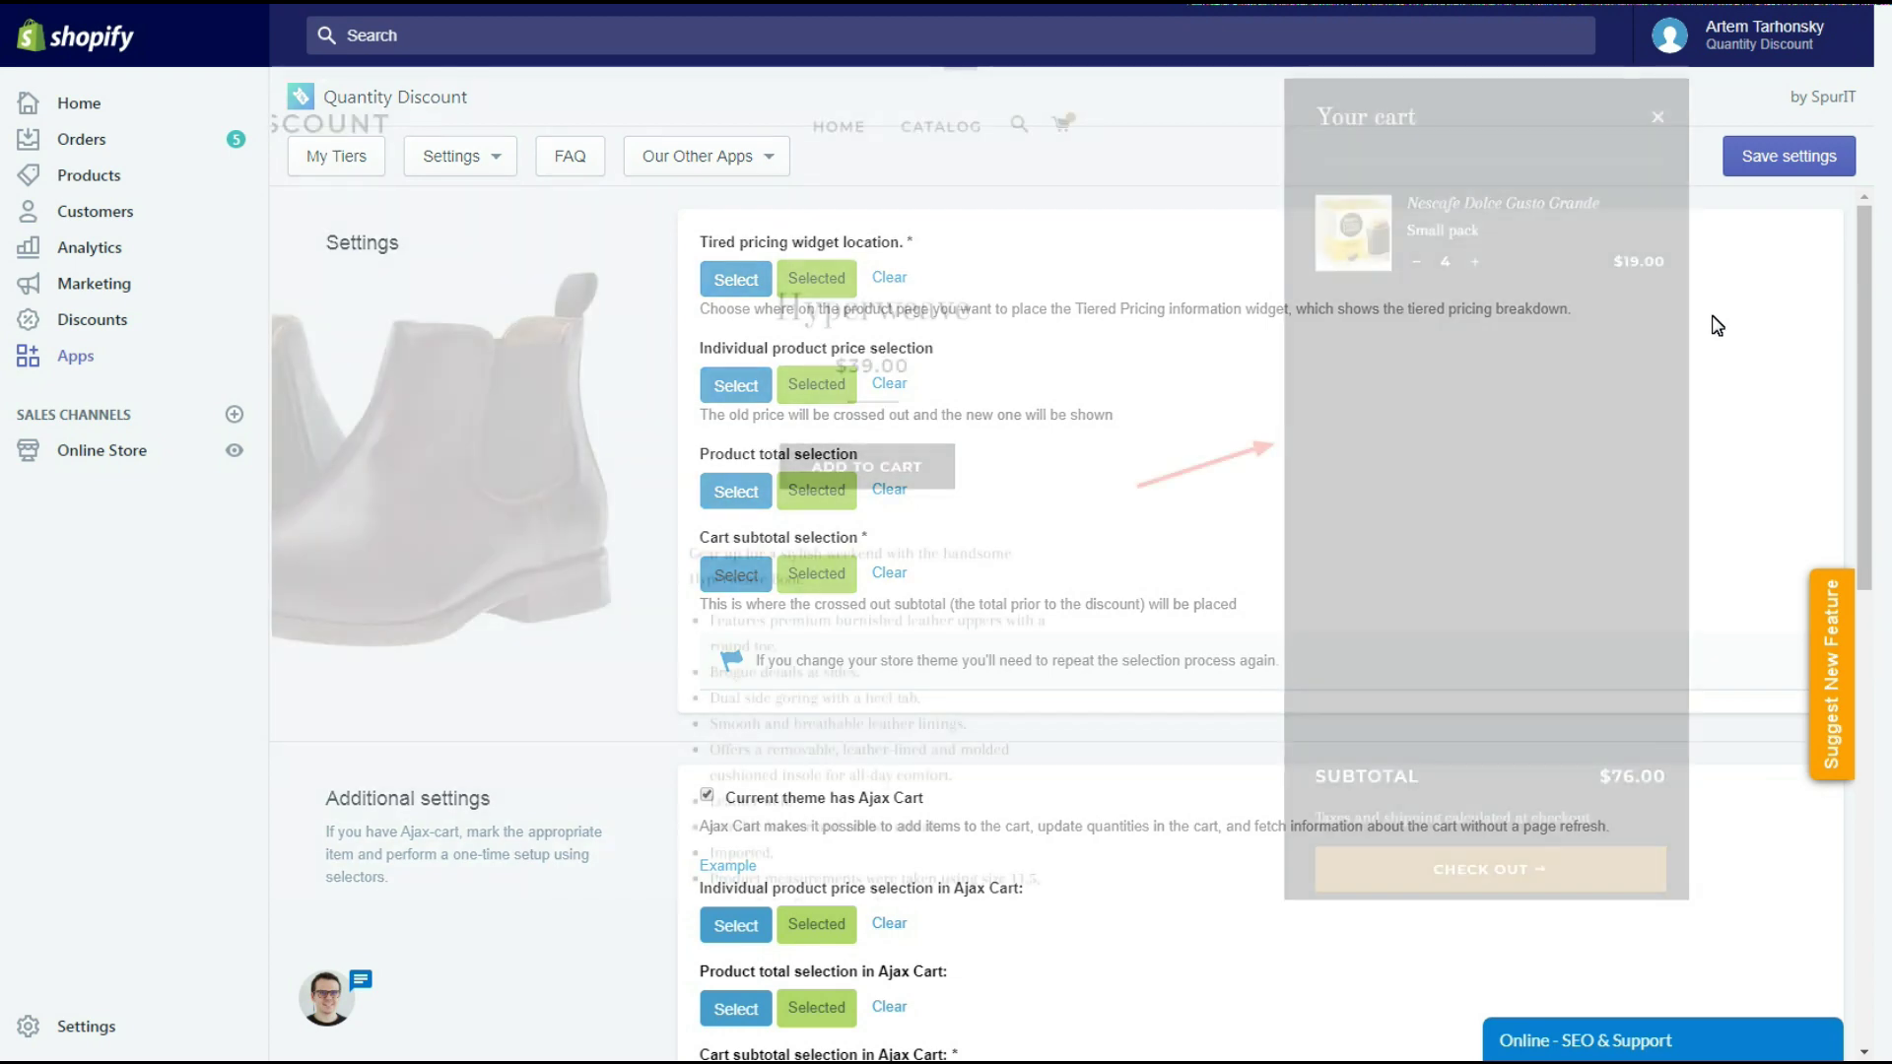
Step: Select the cart drawer's $19.00 item price and $95.00 line total for Ajax Cart
scroll(1716, 325, "down", 4)
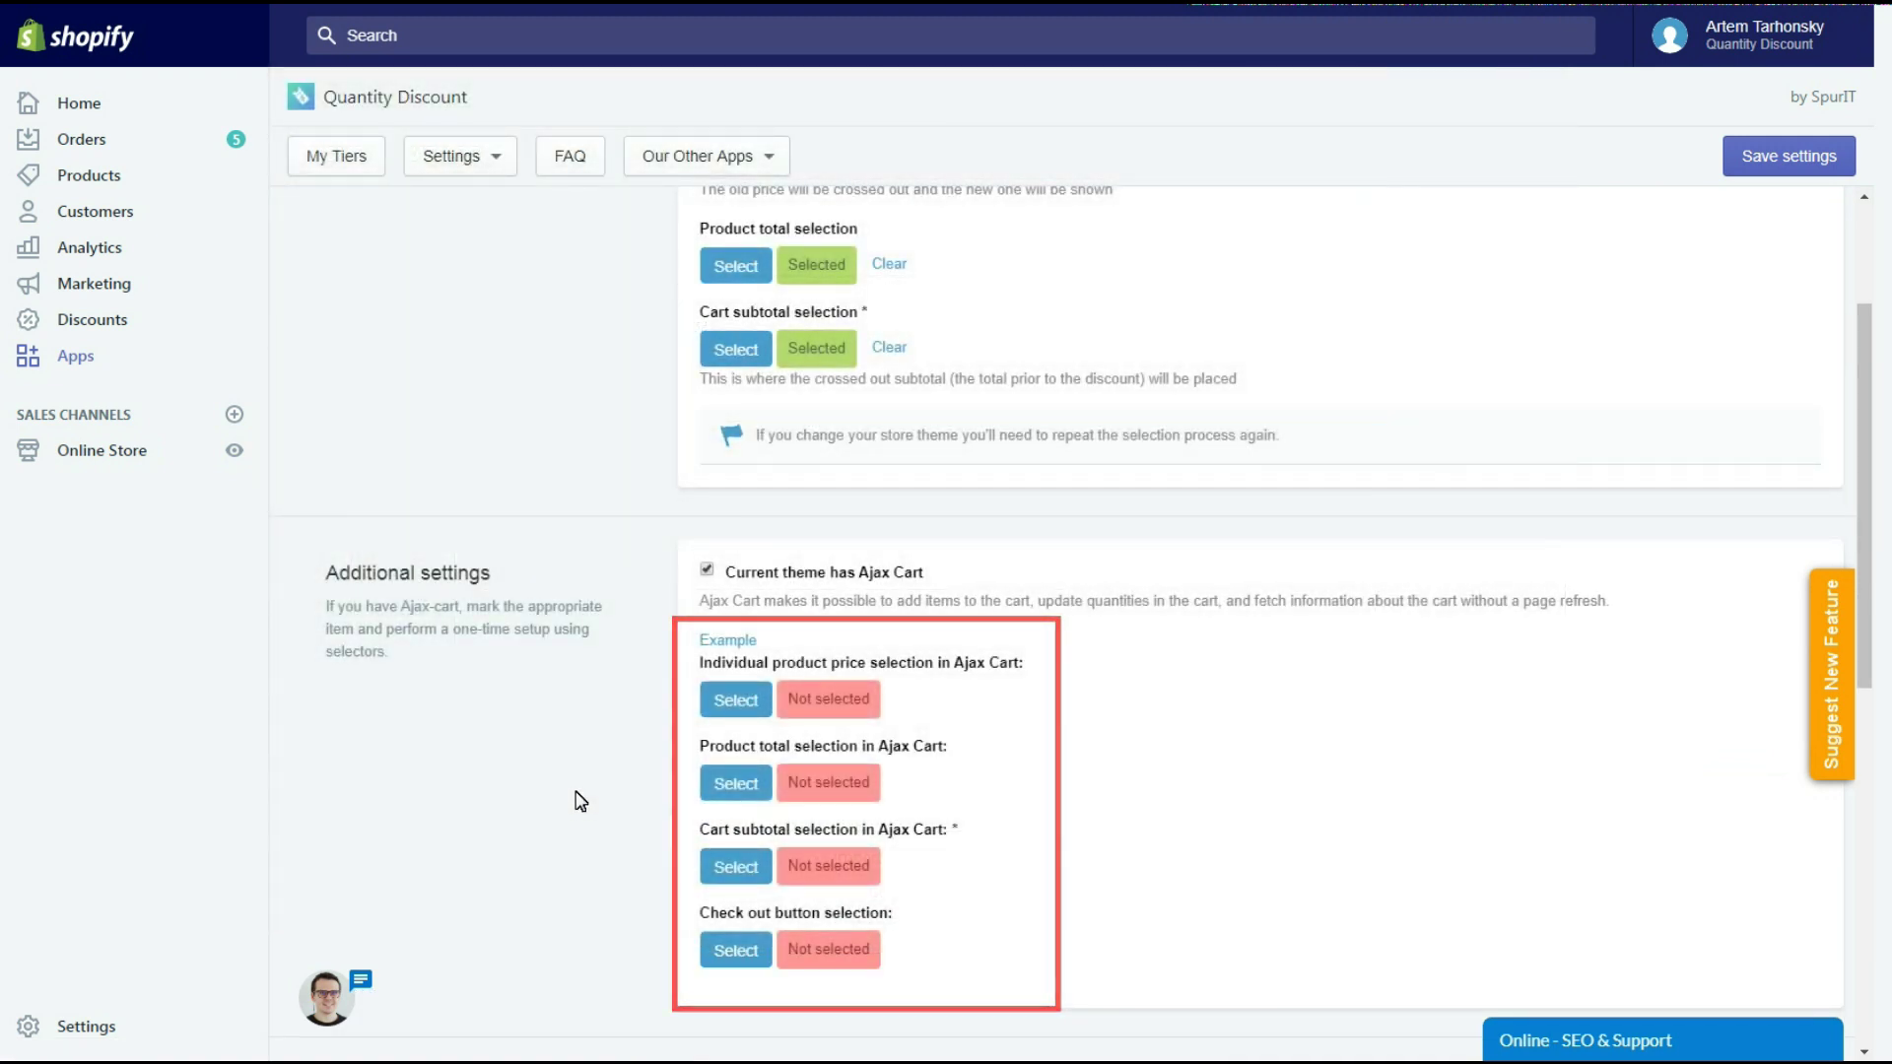
left_click(734, 701)
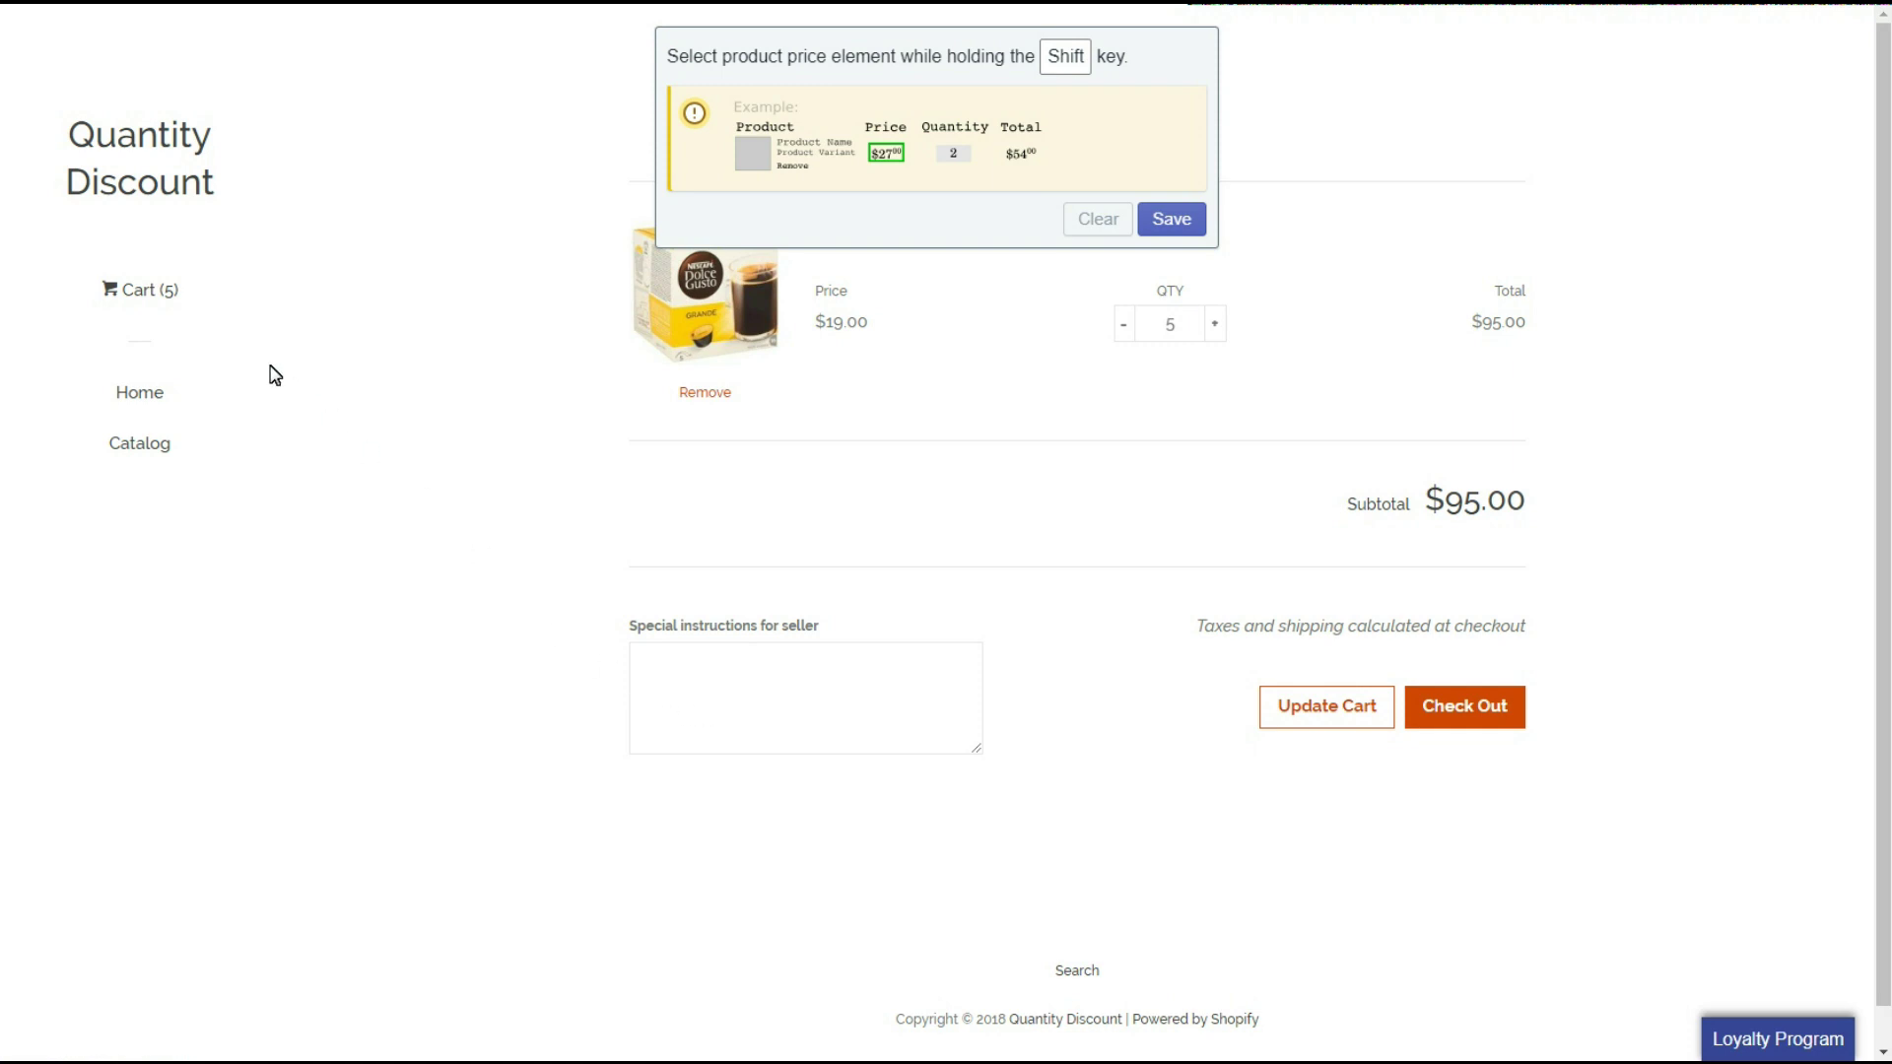
left_click(156, 287)
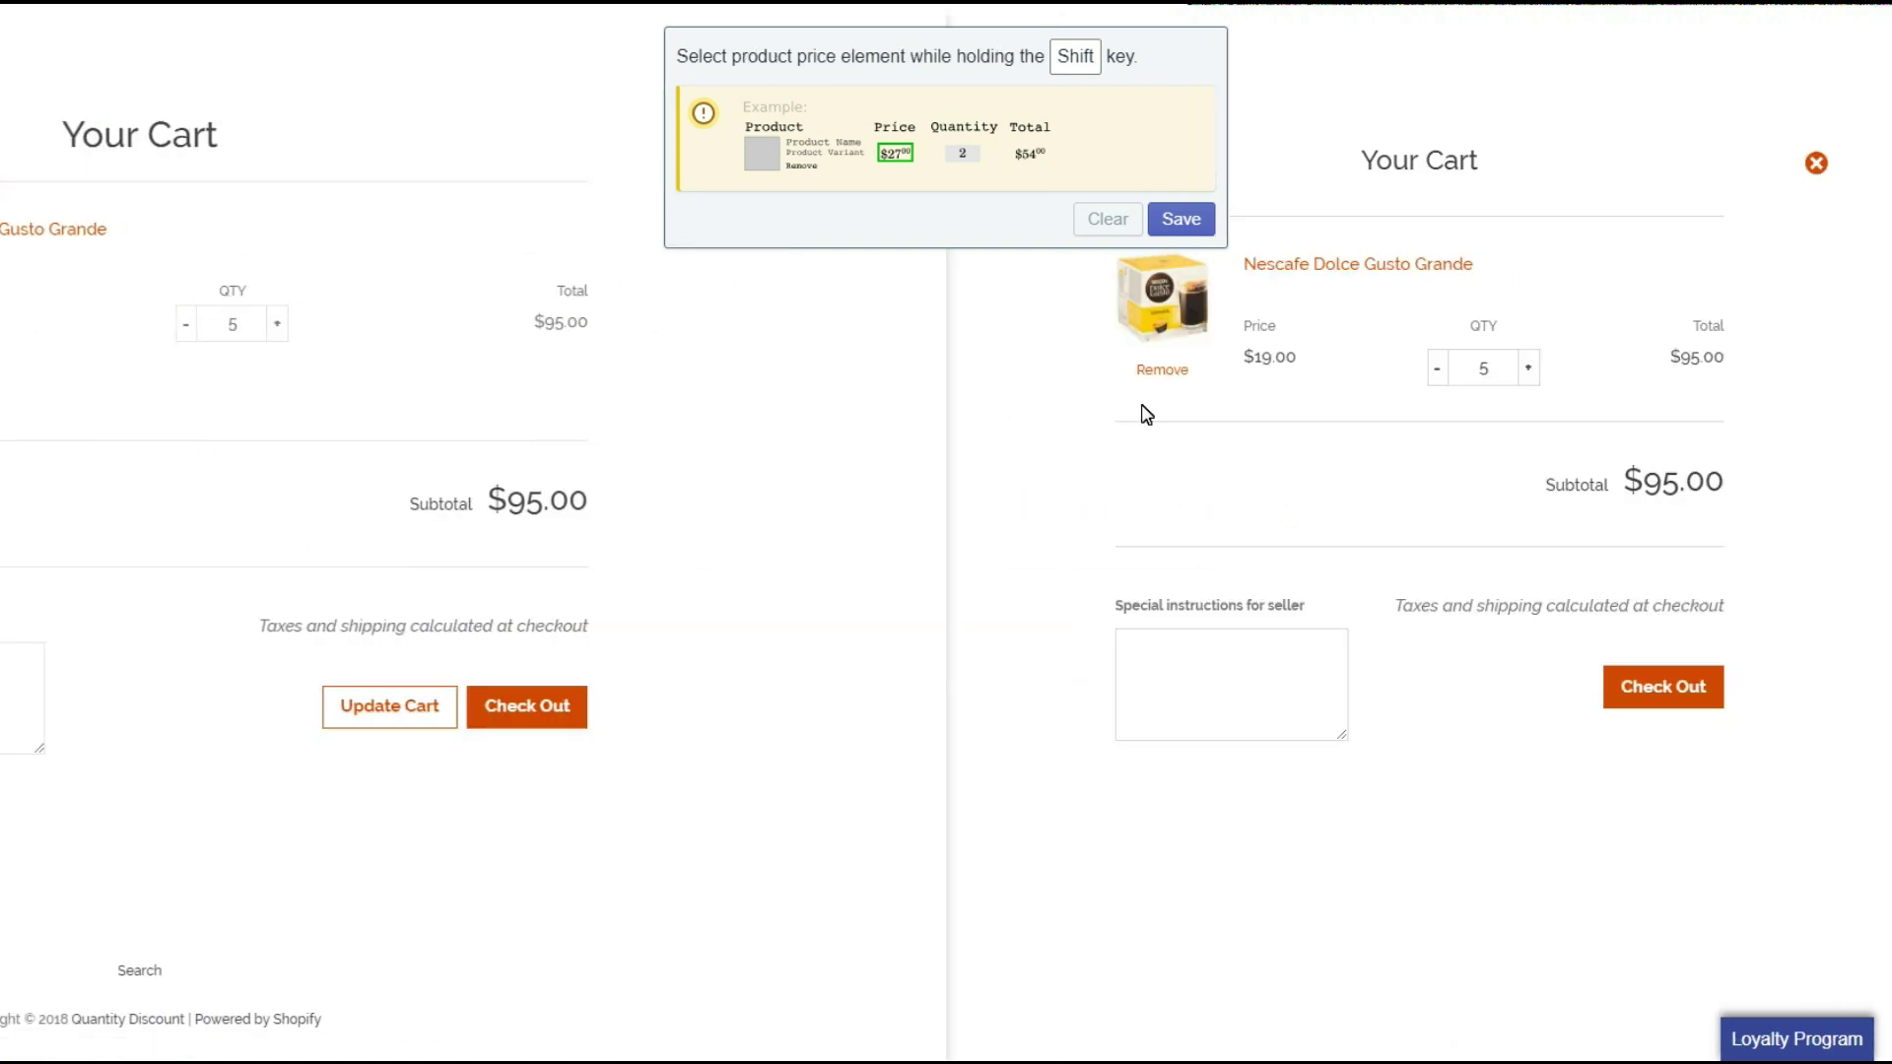
key("shift")
left_click(1282, 361, "shift")
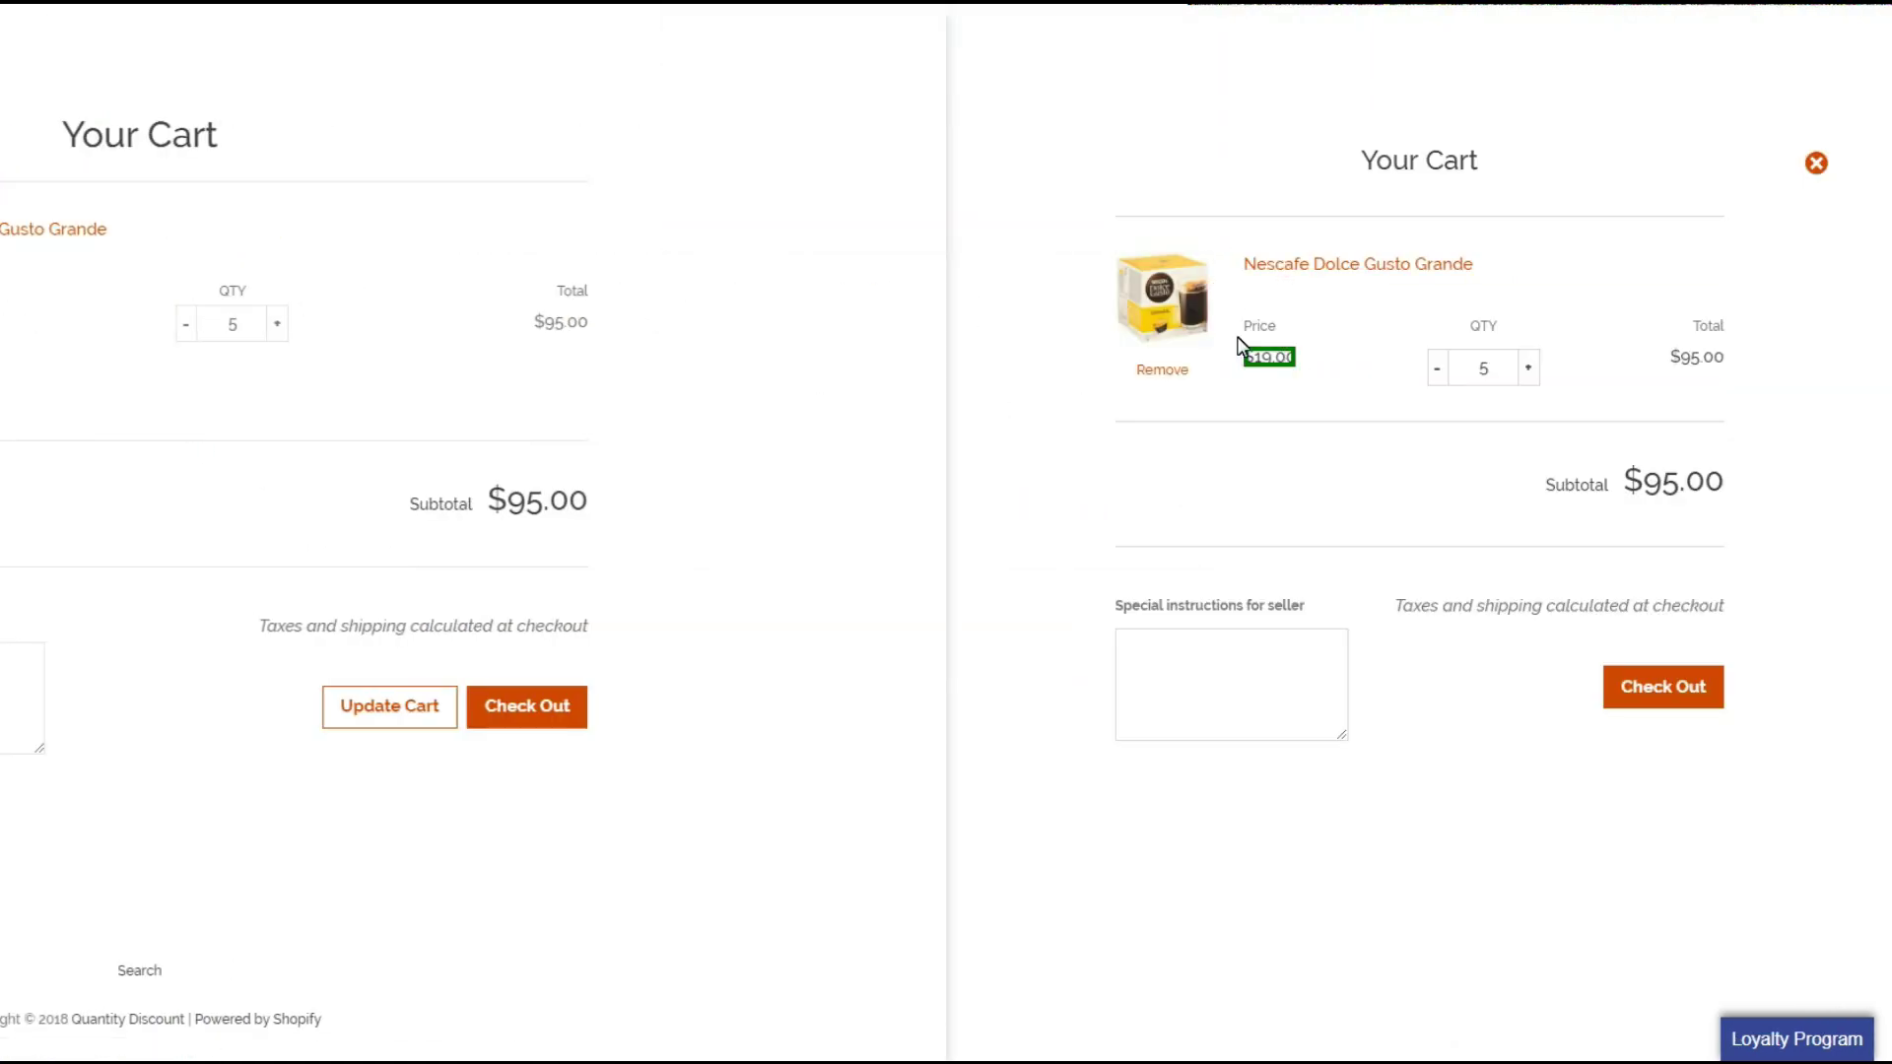
left_click(1178, 221)
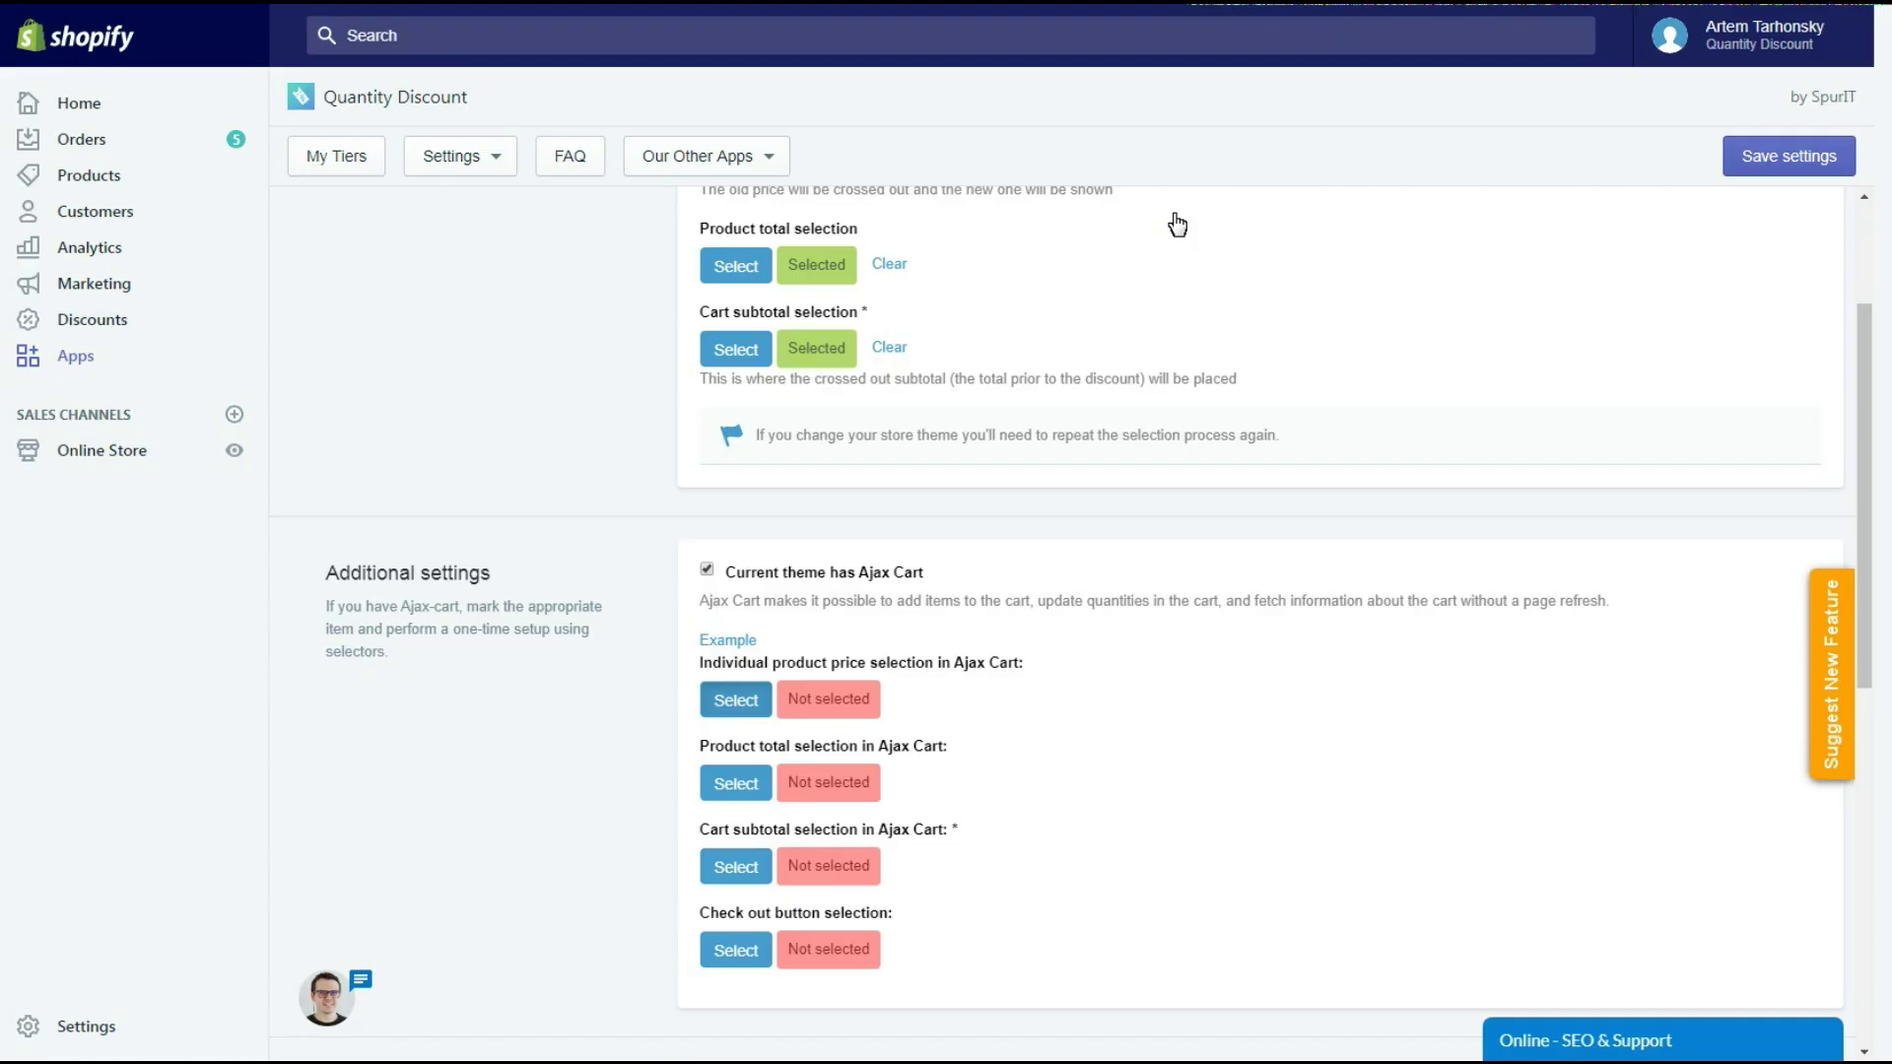
left_click(739, 785)
left_click(161, 299)
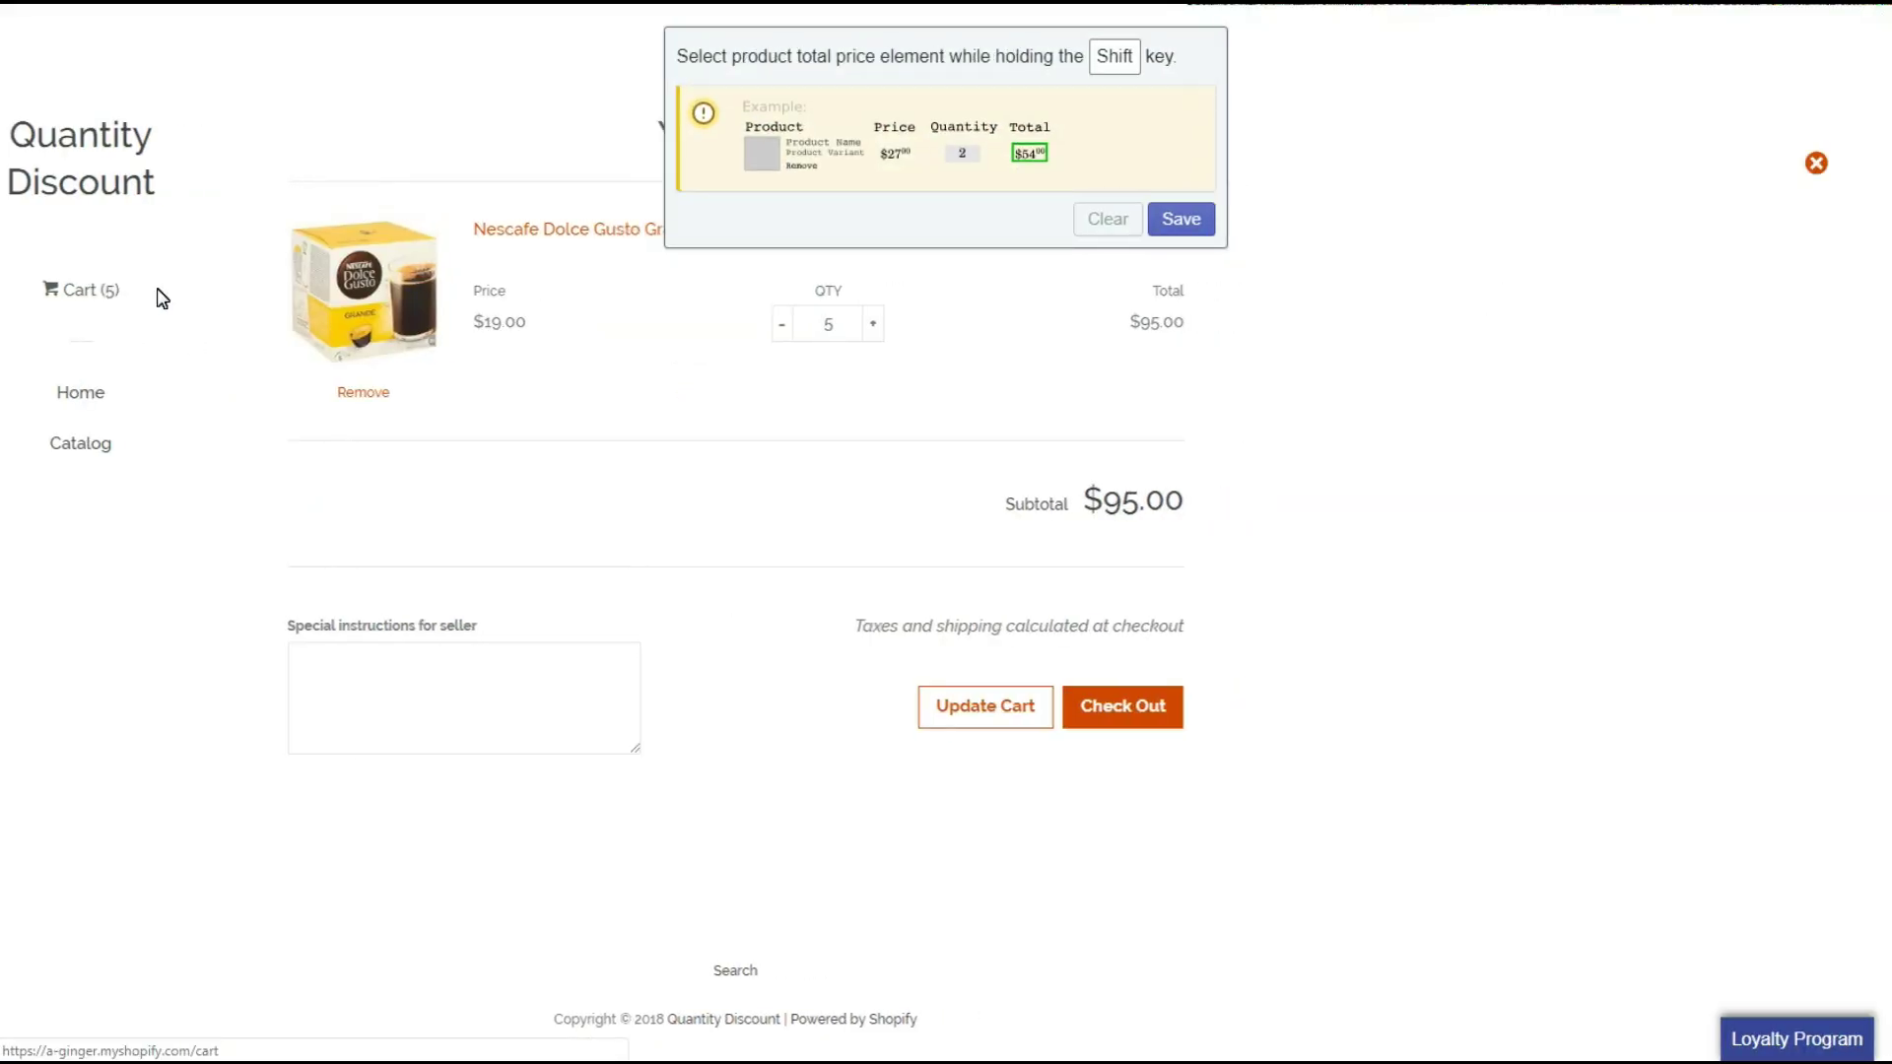
key("shift")
left_click(1692, 363, "shift")
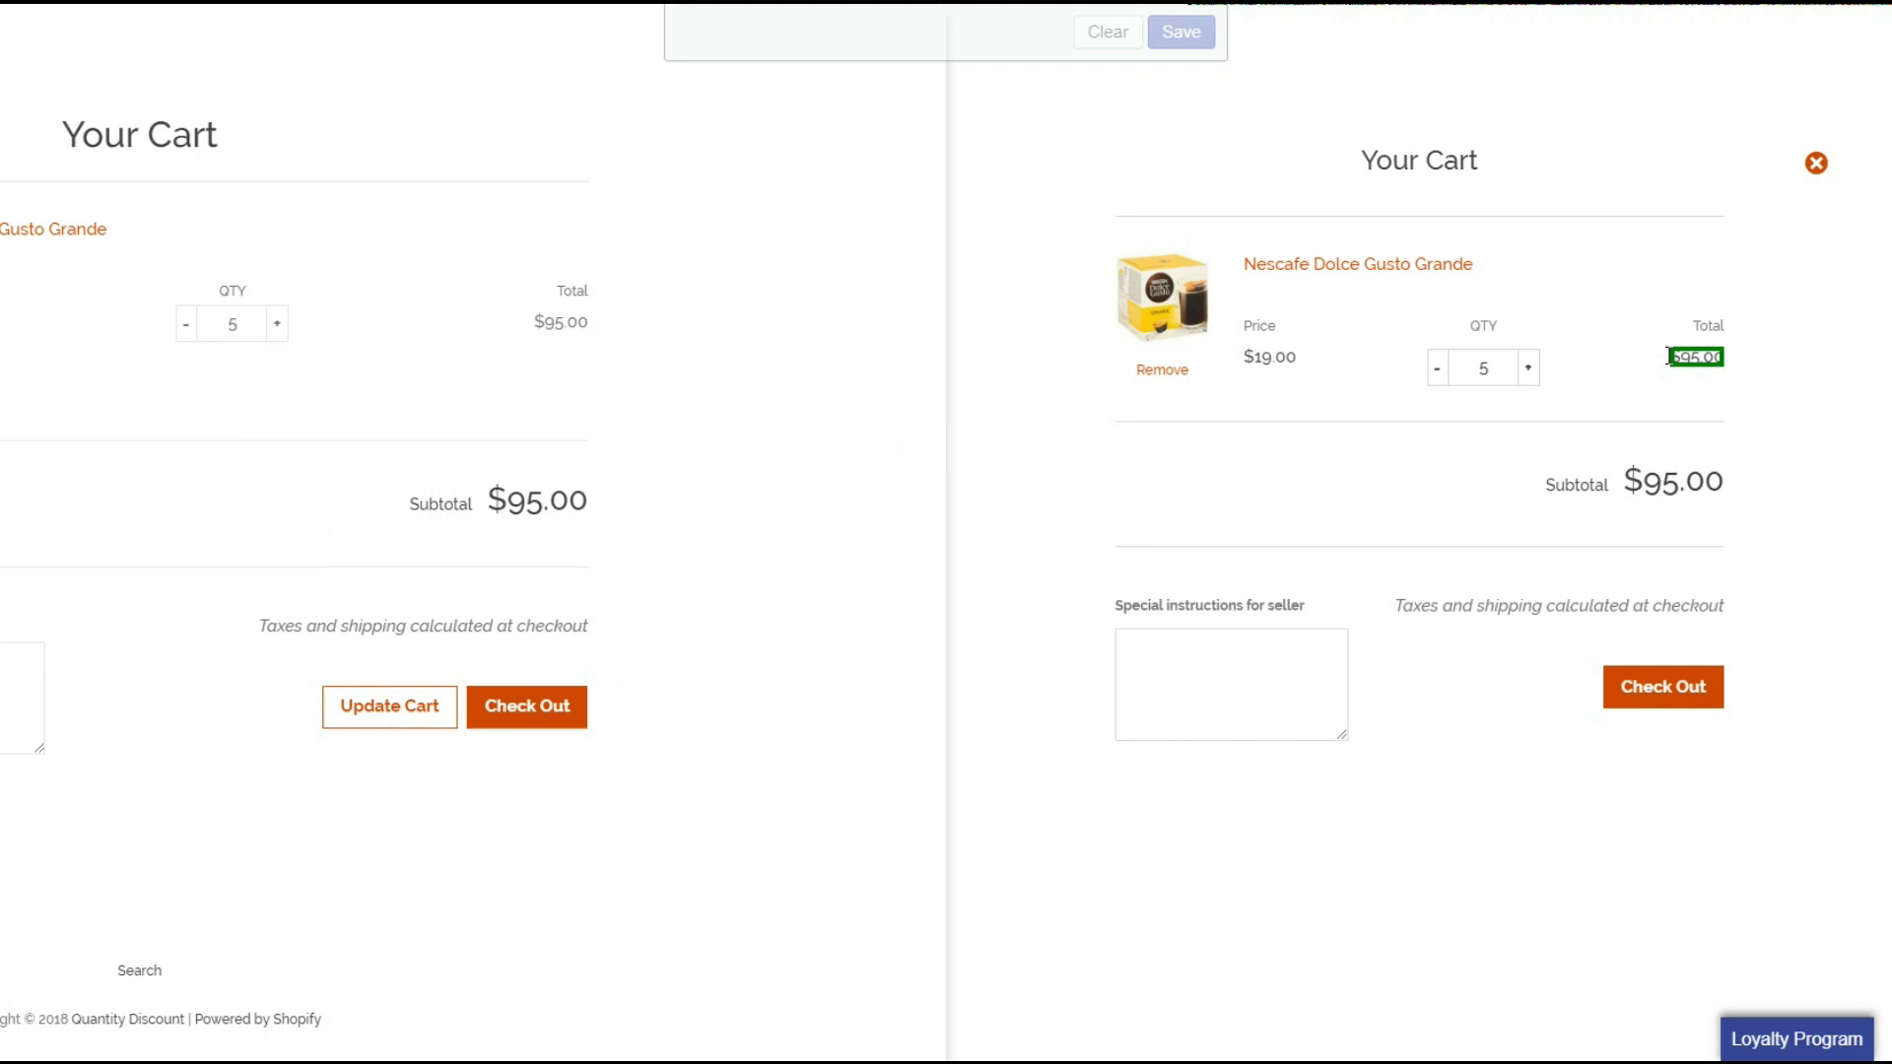
left_click(1177, 222)
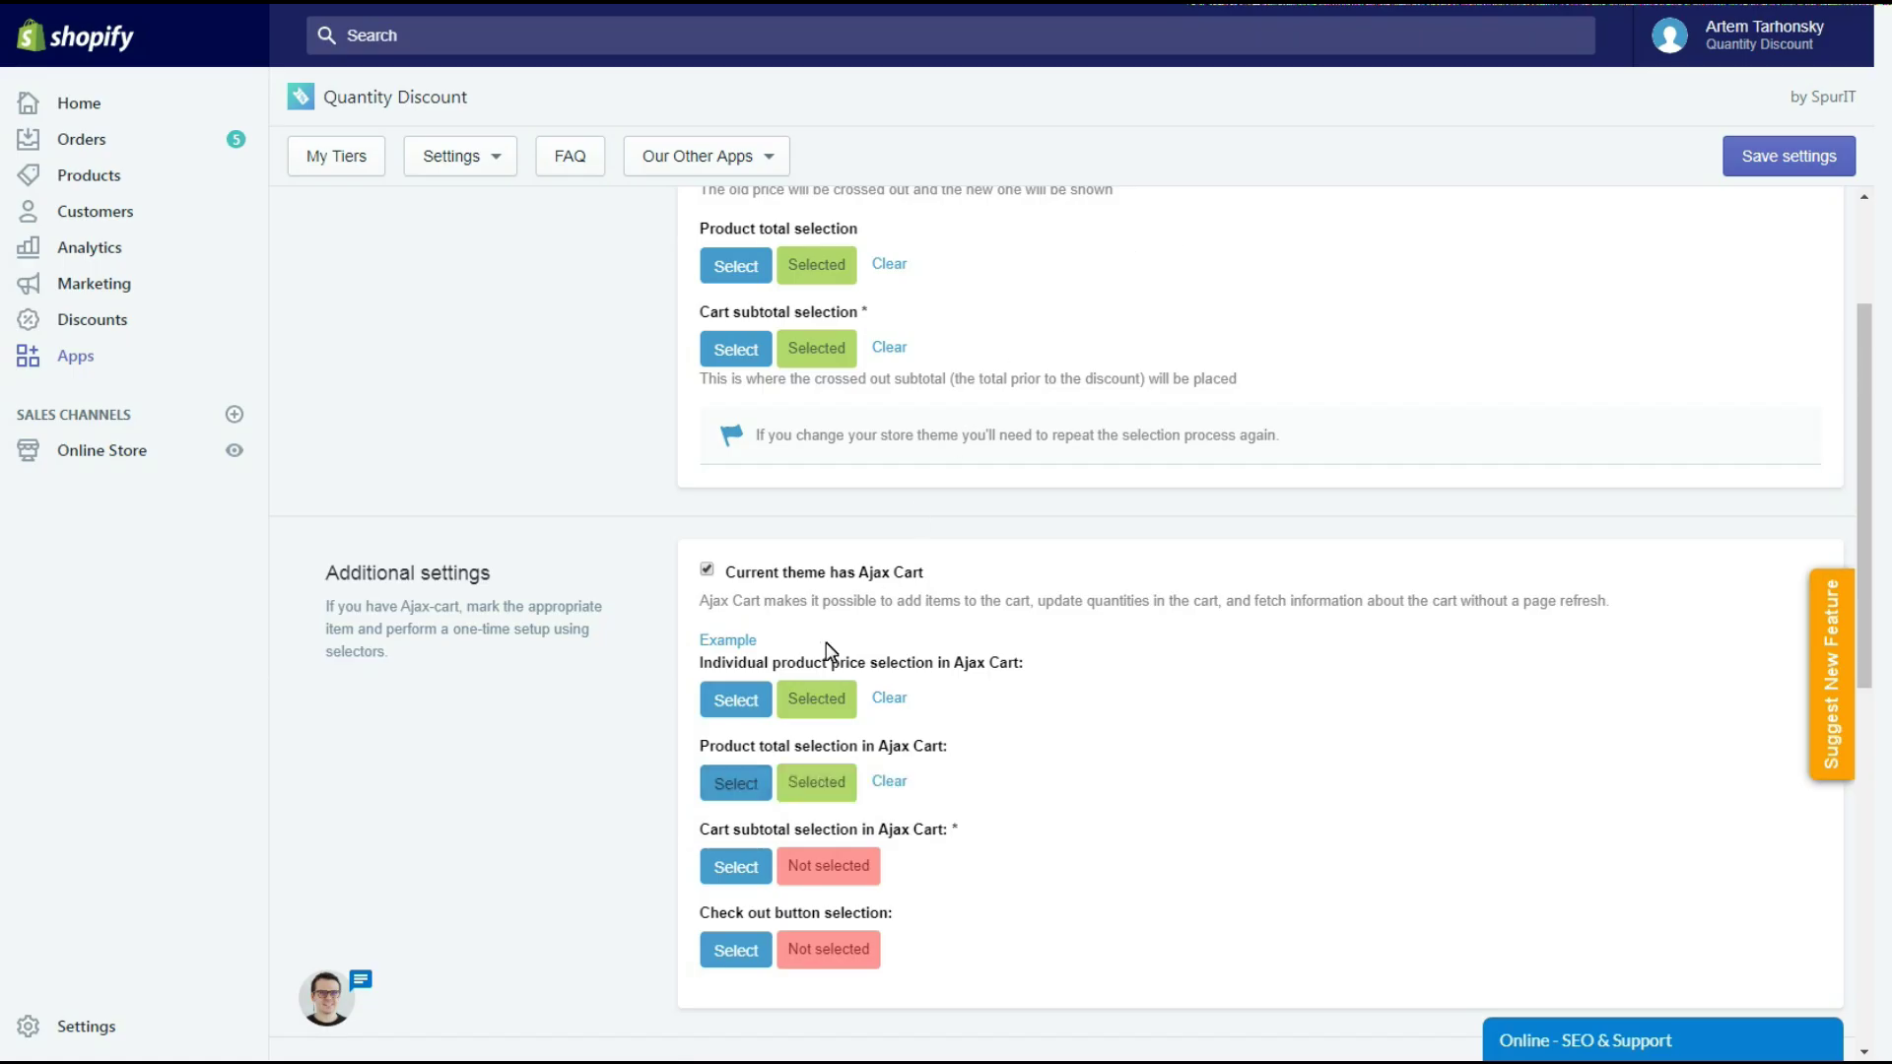
Step: Select the cart drawer's $95.00 subtotal and Check Out button for Ajax Cart
left_click(731, 865)
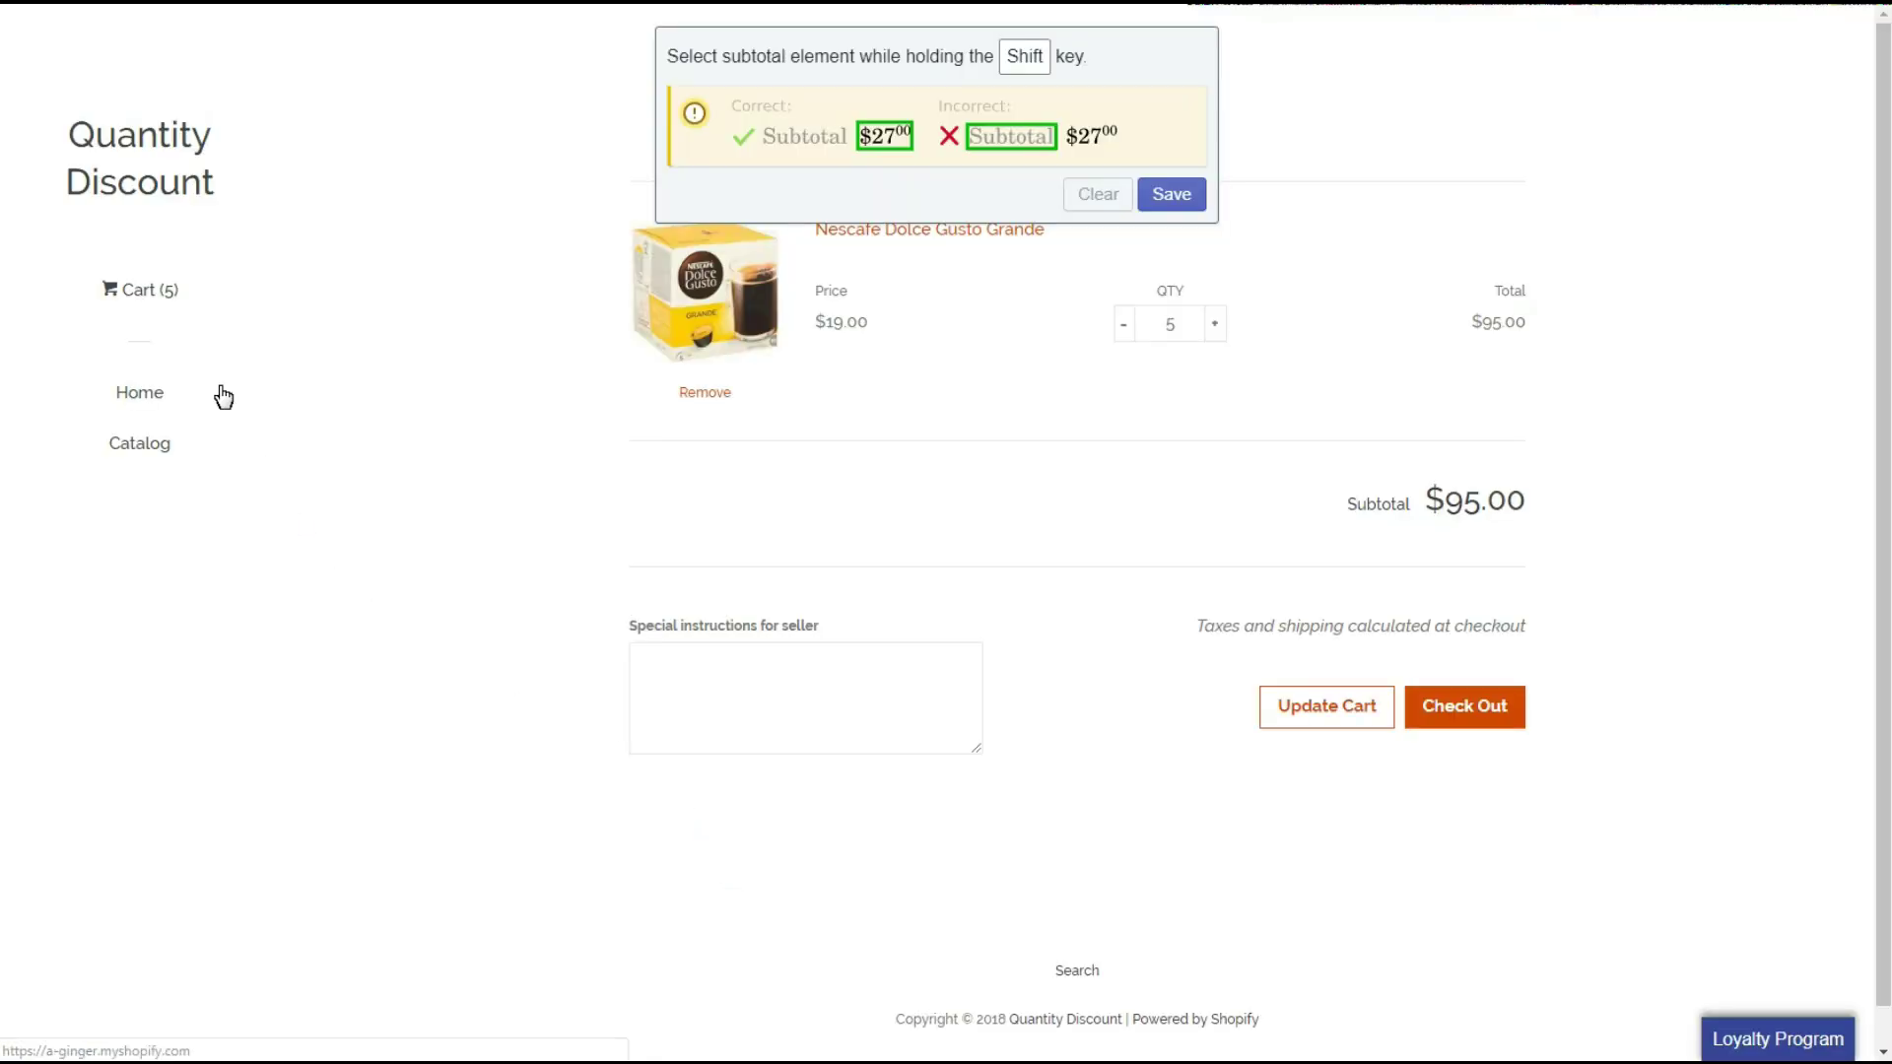
left_click(152, 295)
key("shift")
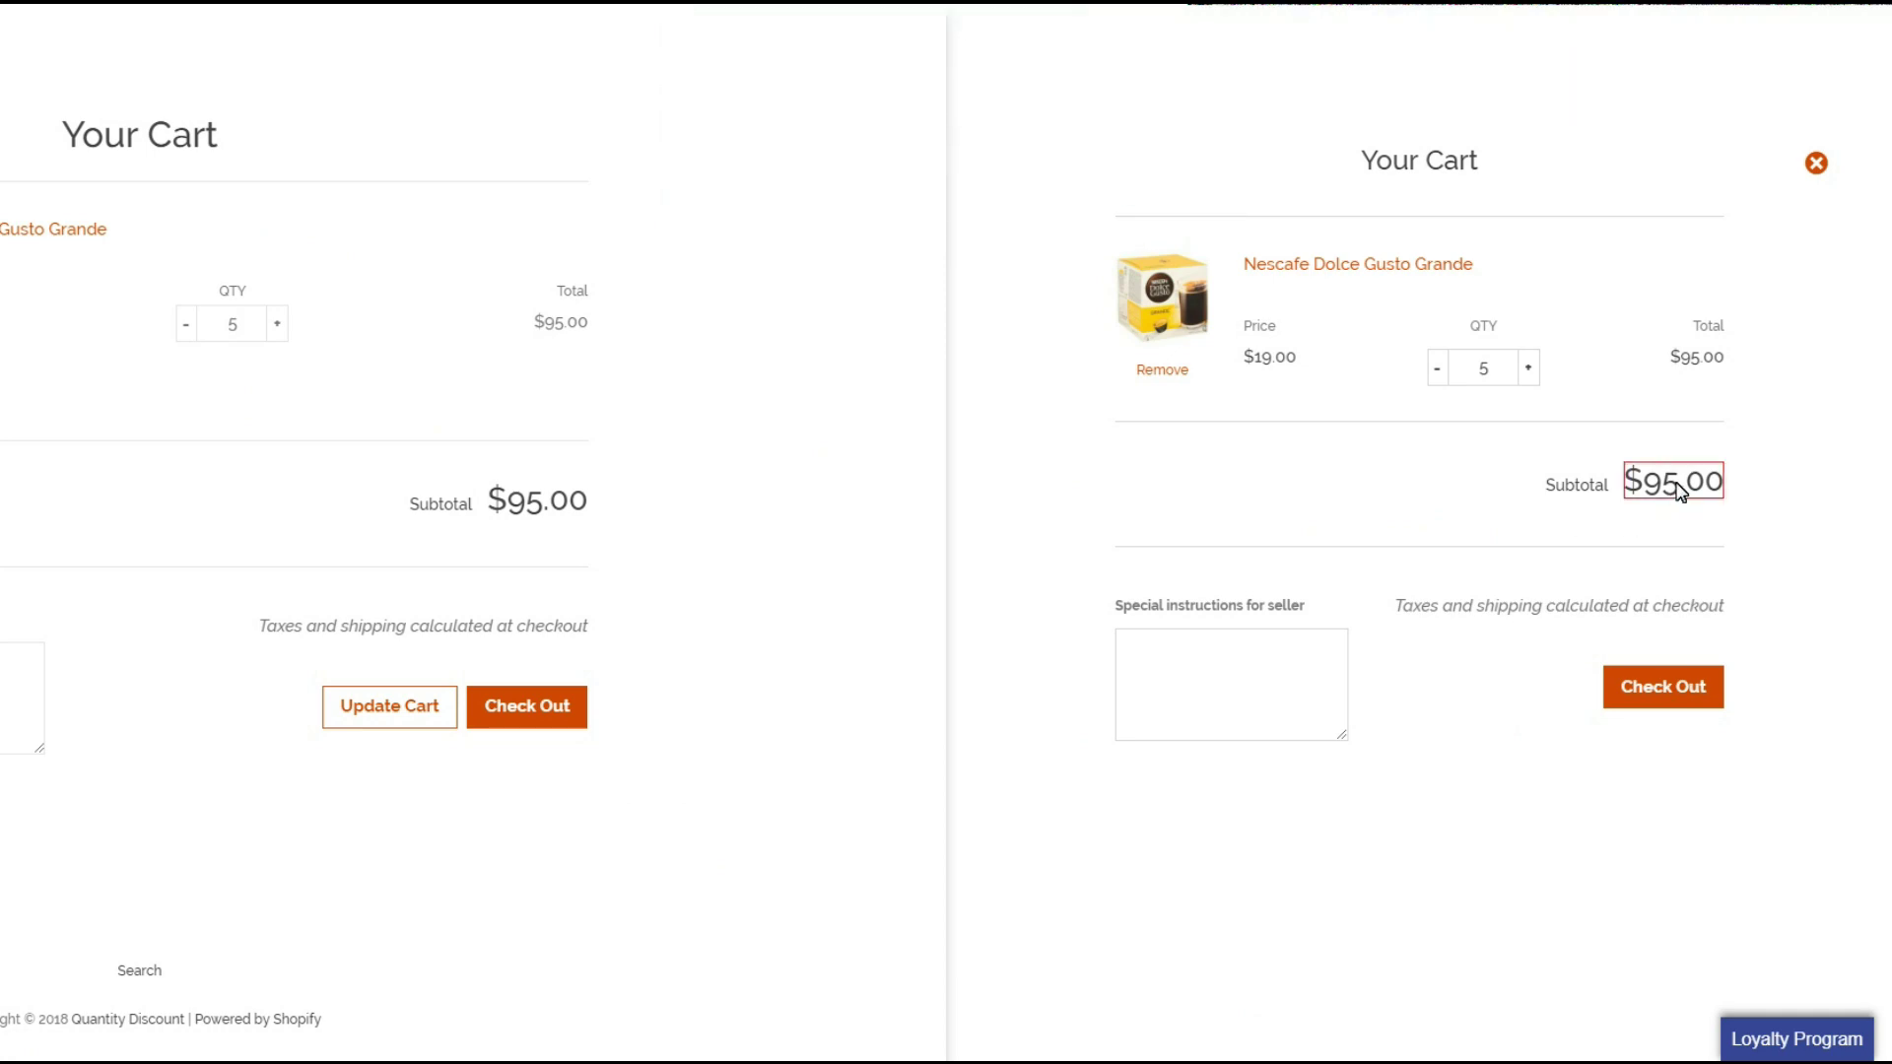
left_click(1680, 491, "shift")
left_click(1175, 197)
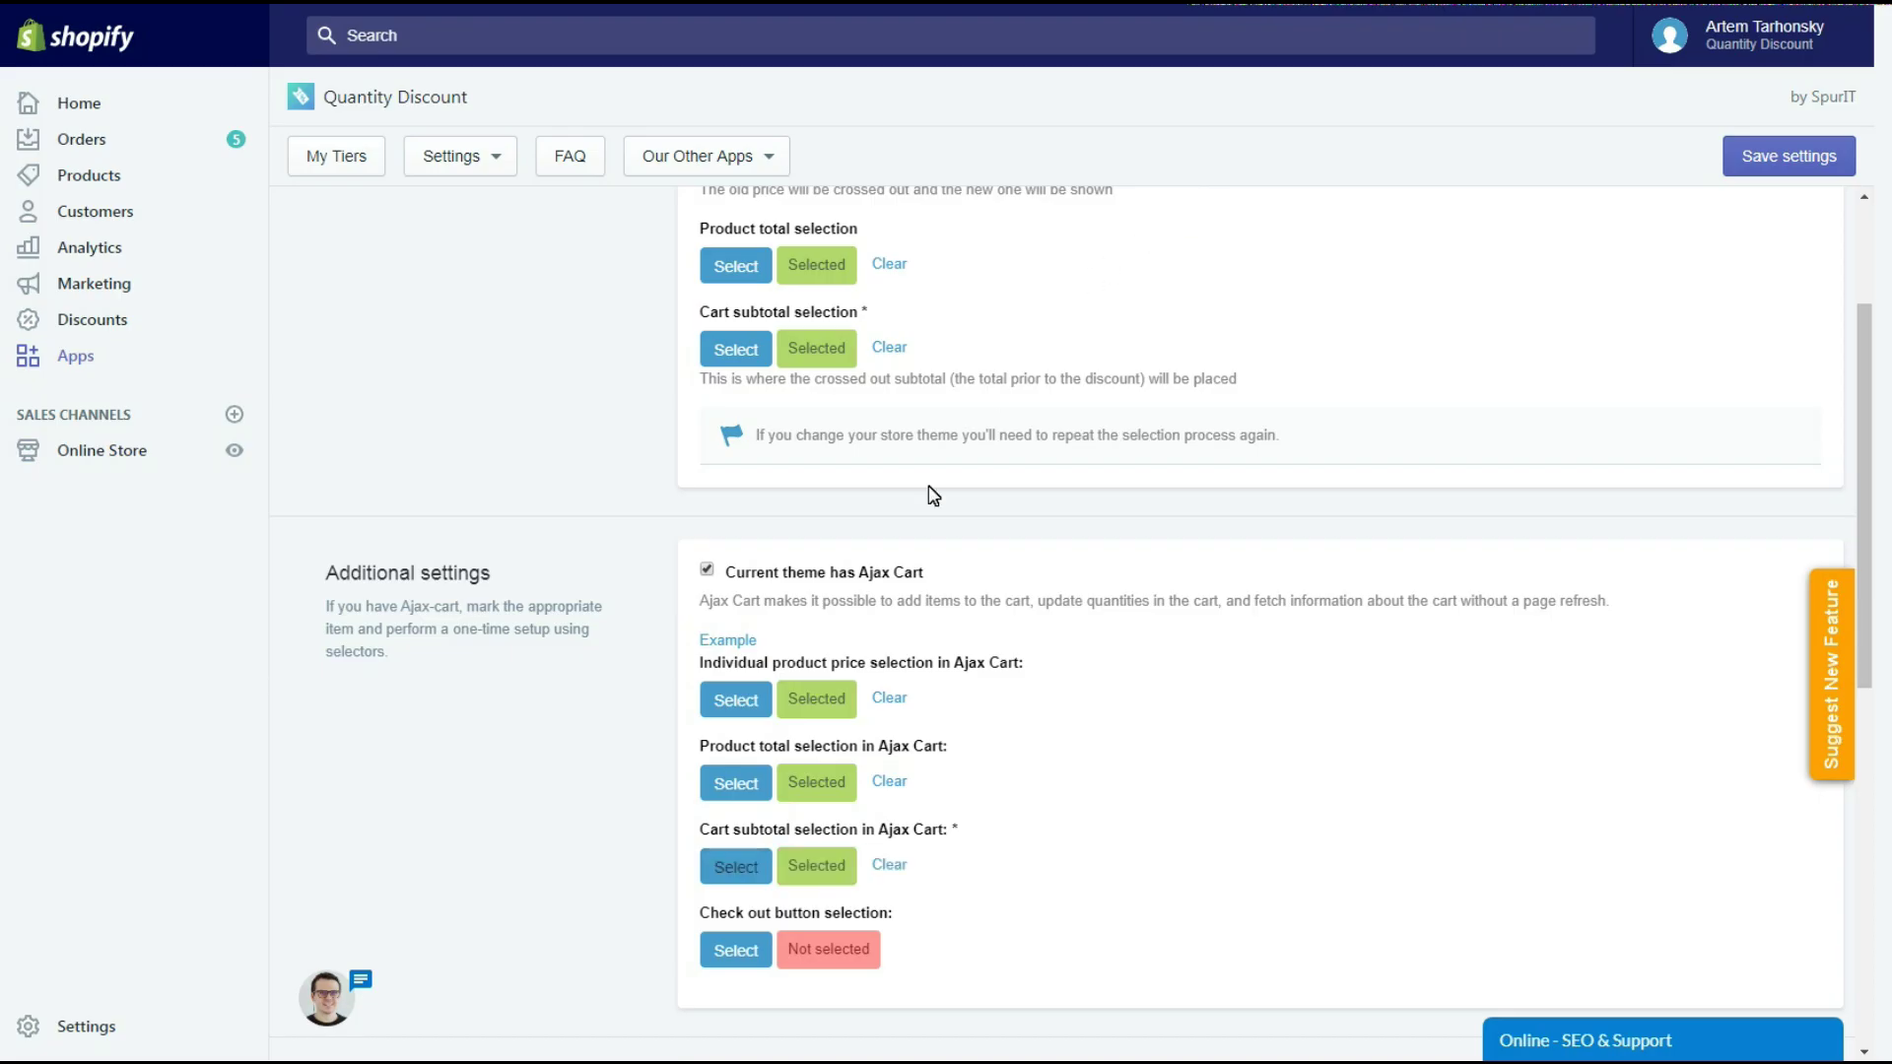
left_click(737, 951)
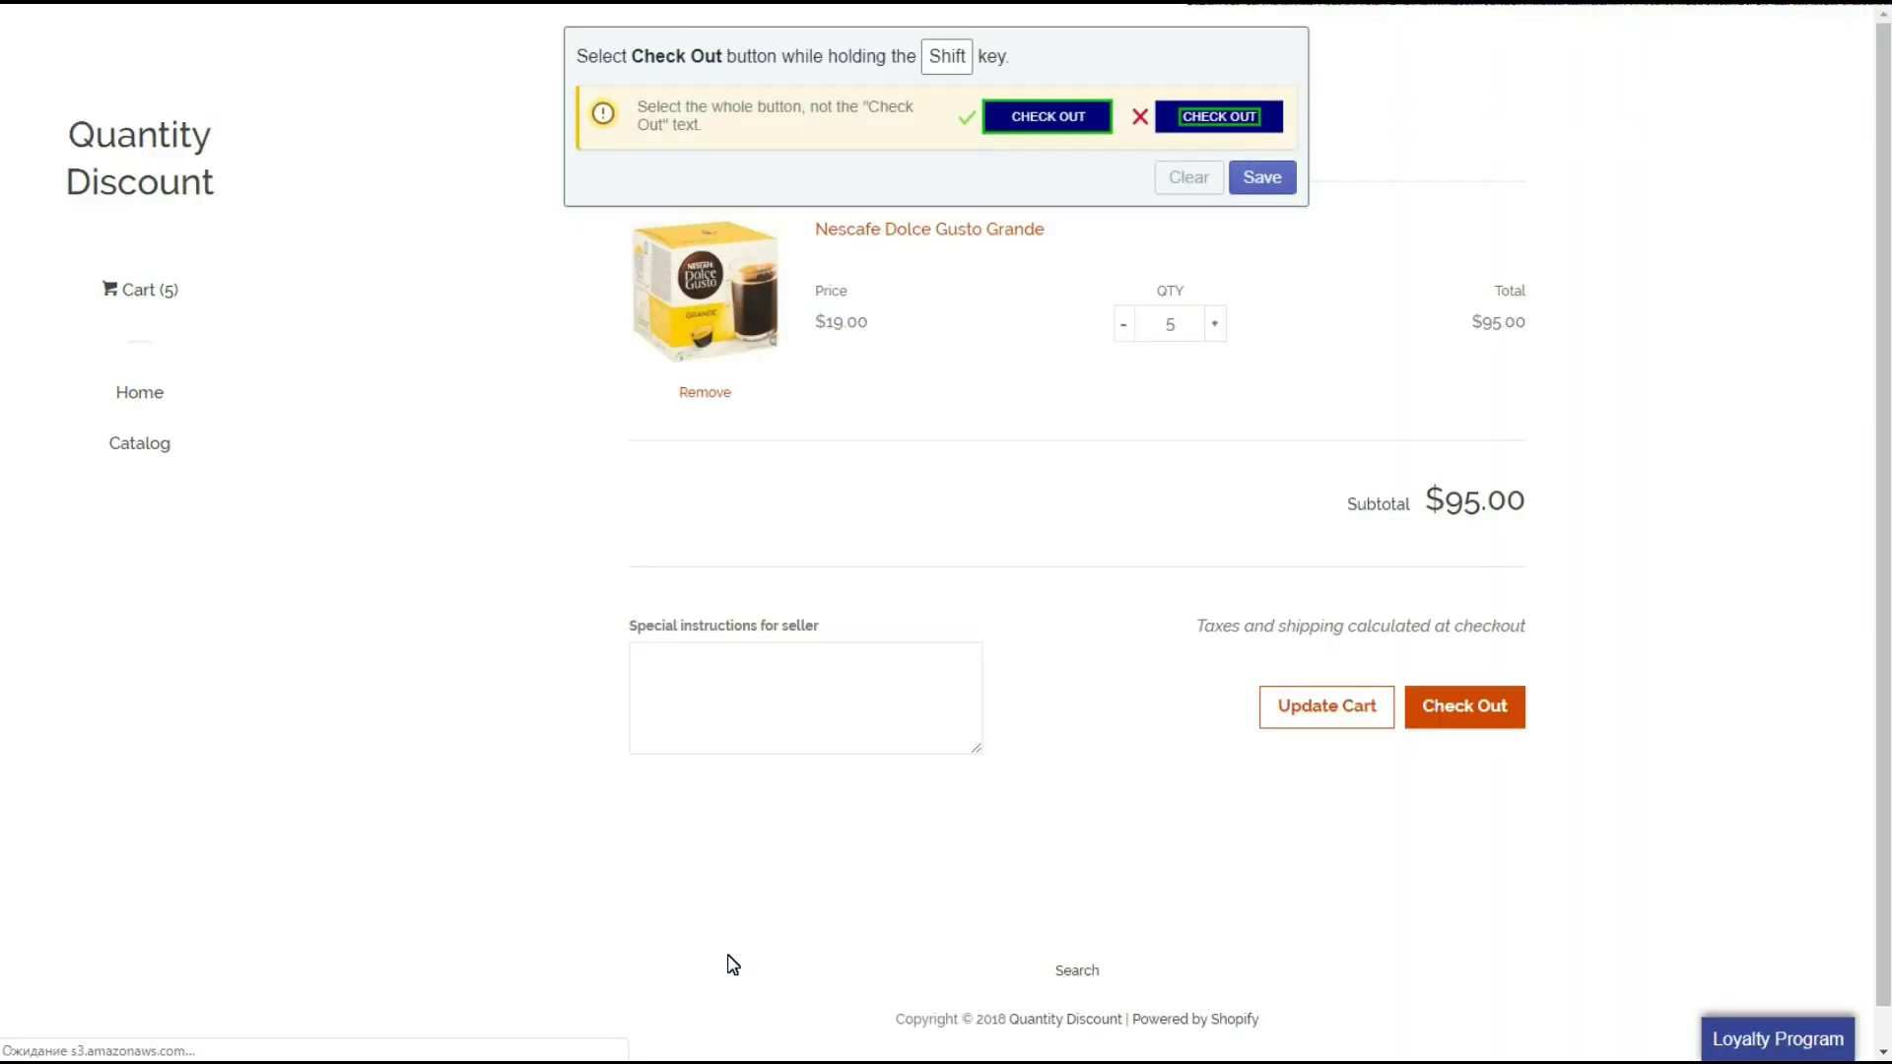
left_click(155, 295)
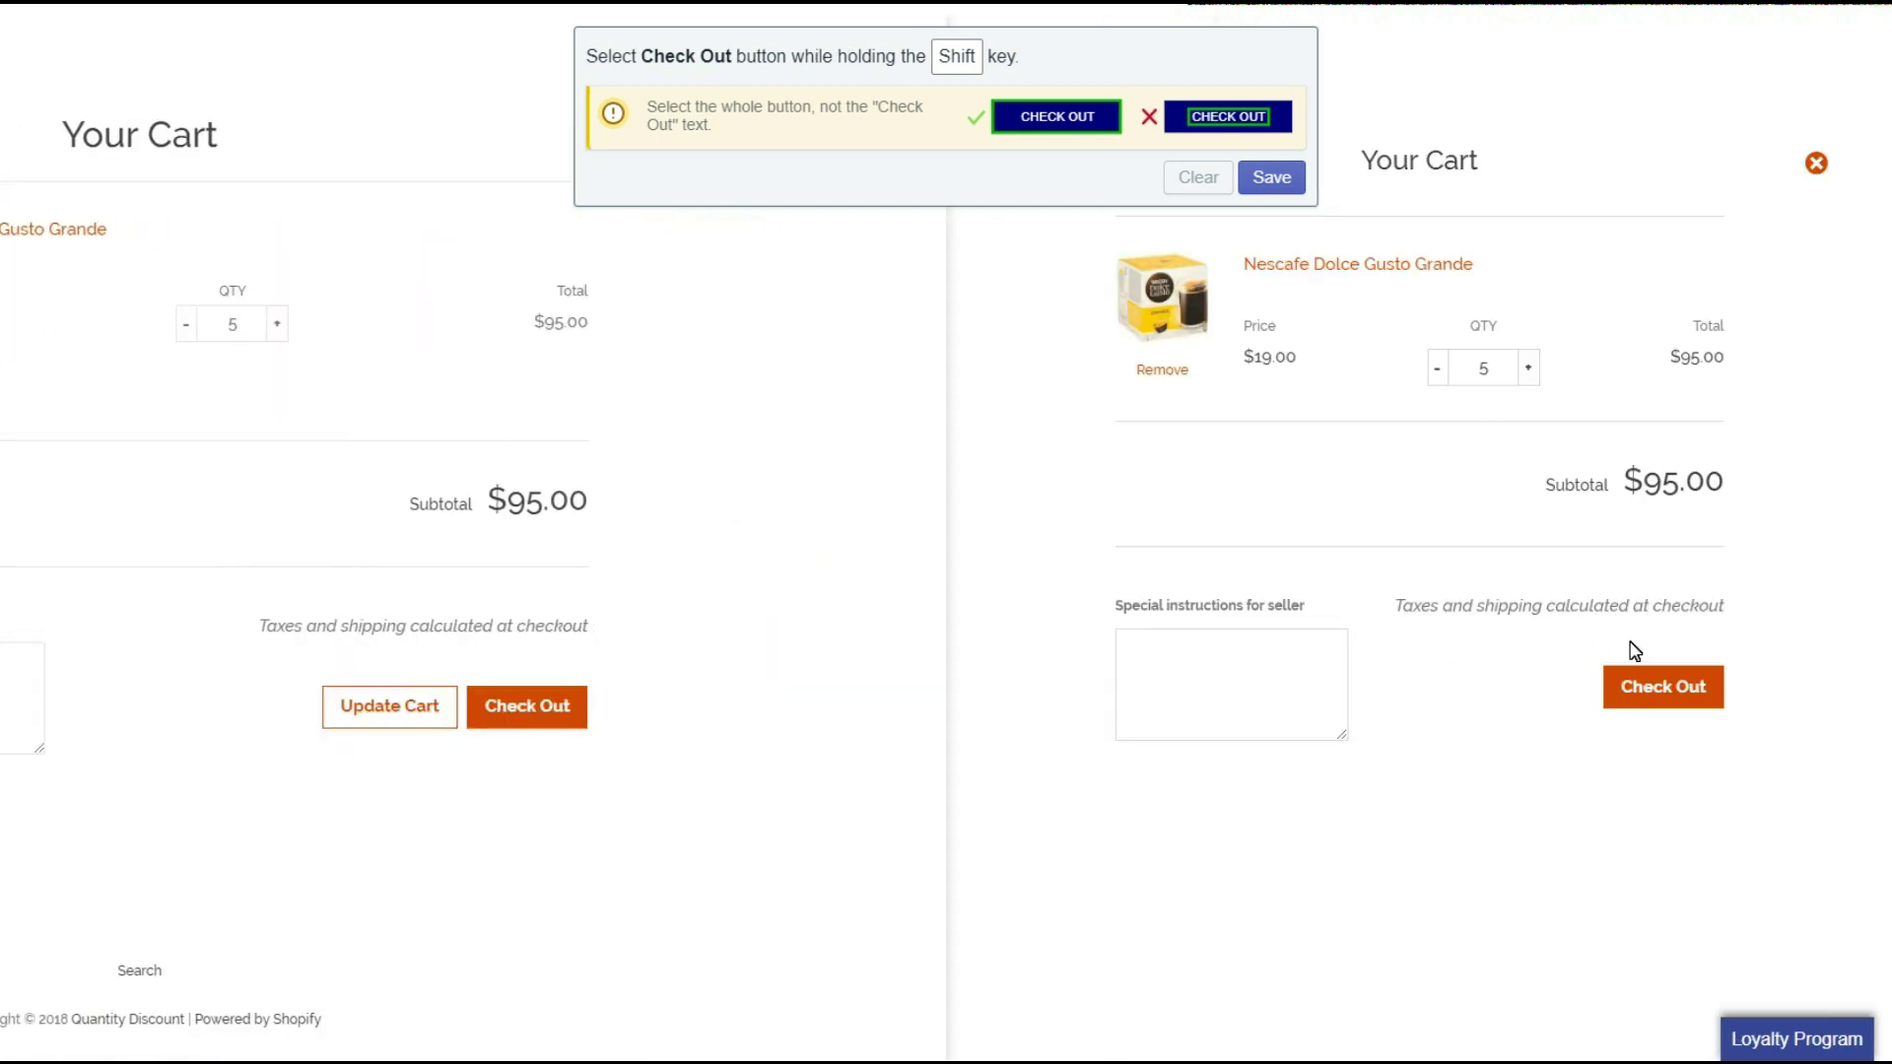
key("shift")
left_click(1662, 687, "shift")
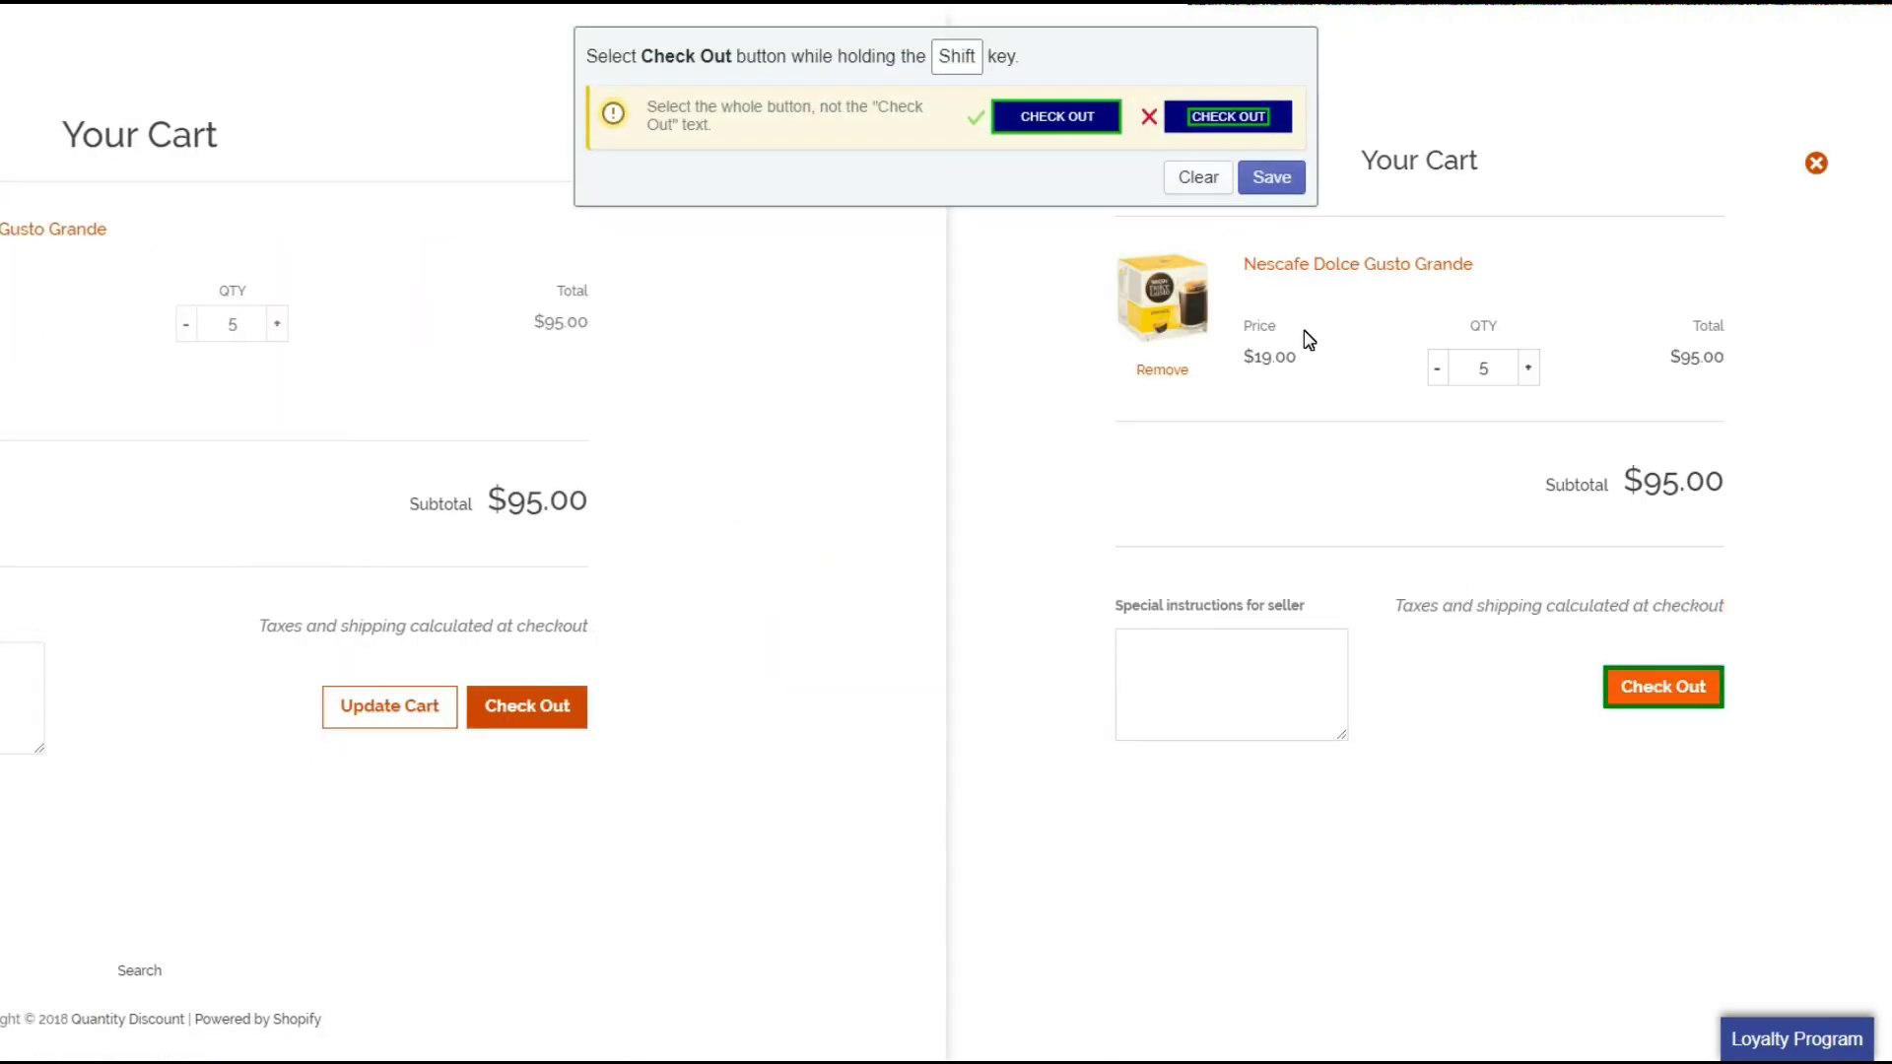
left_click(1272, 178)
Step: Enable showing cart savings and set the order tag to quantity_breaks
scroll(1675, 542, "down", 5)
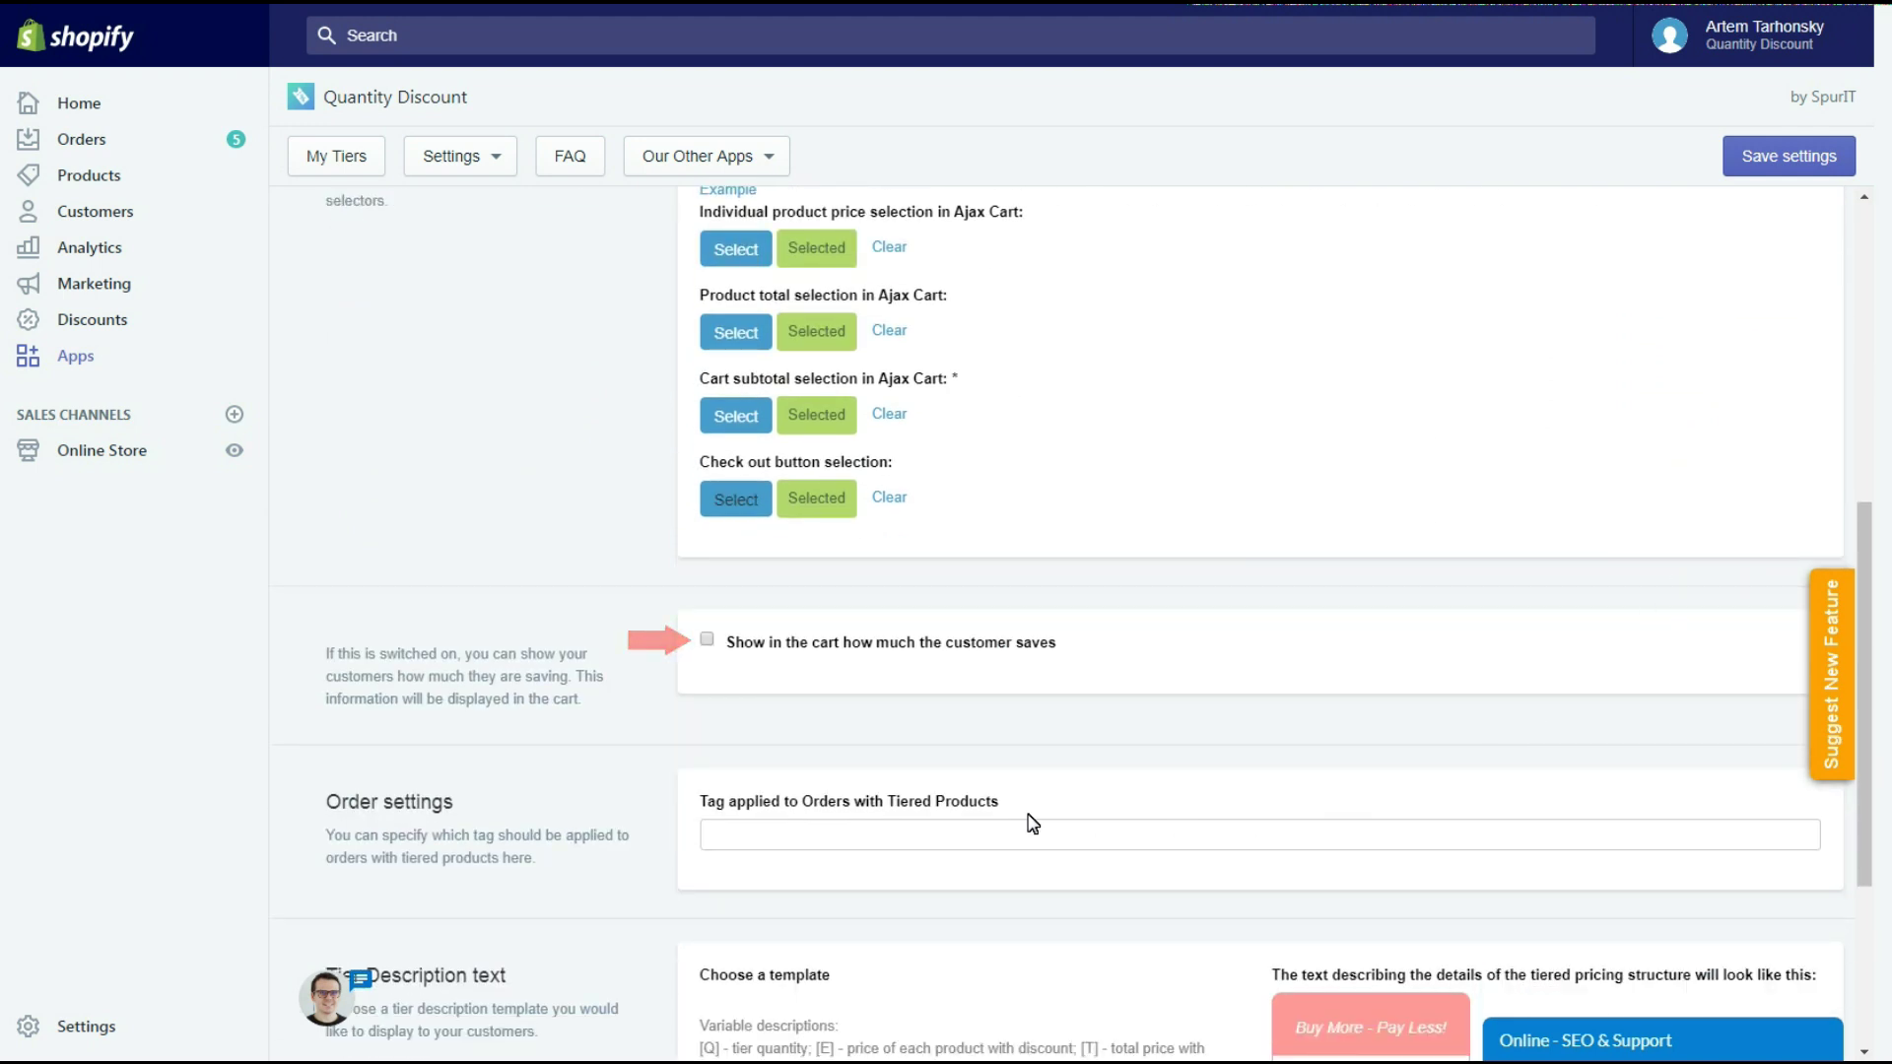
left_click(705, 643)
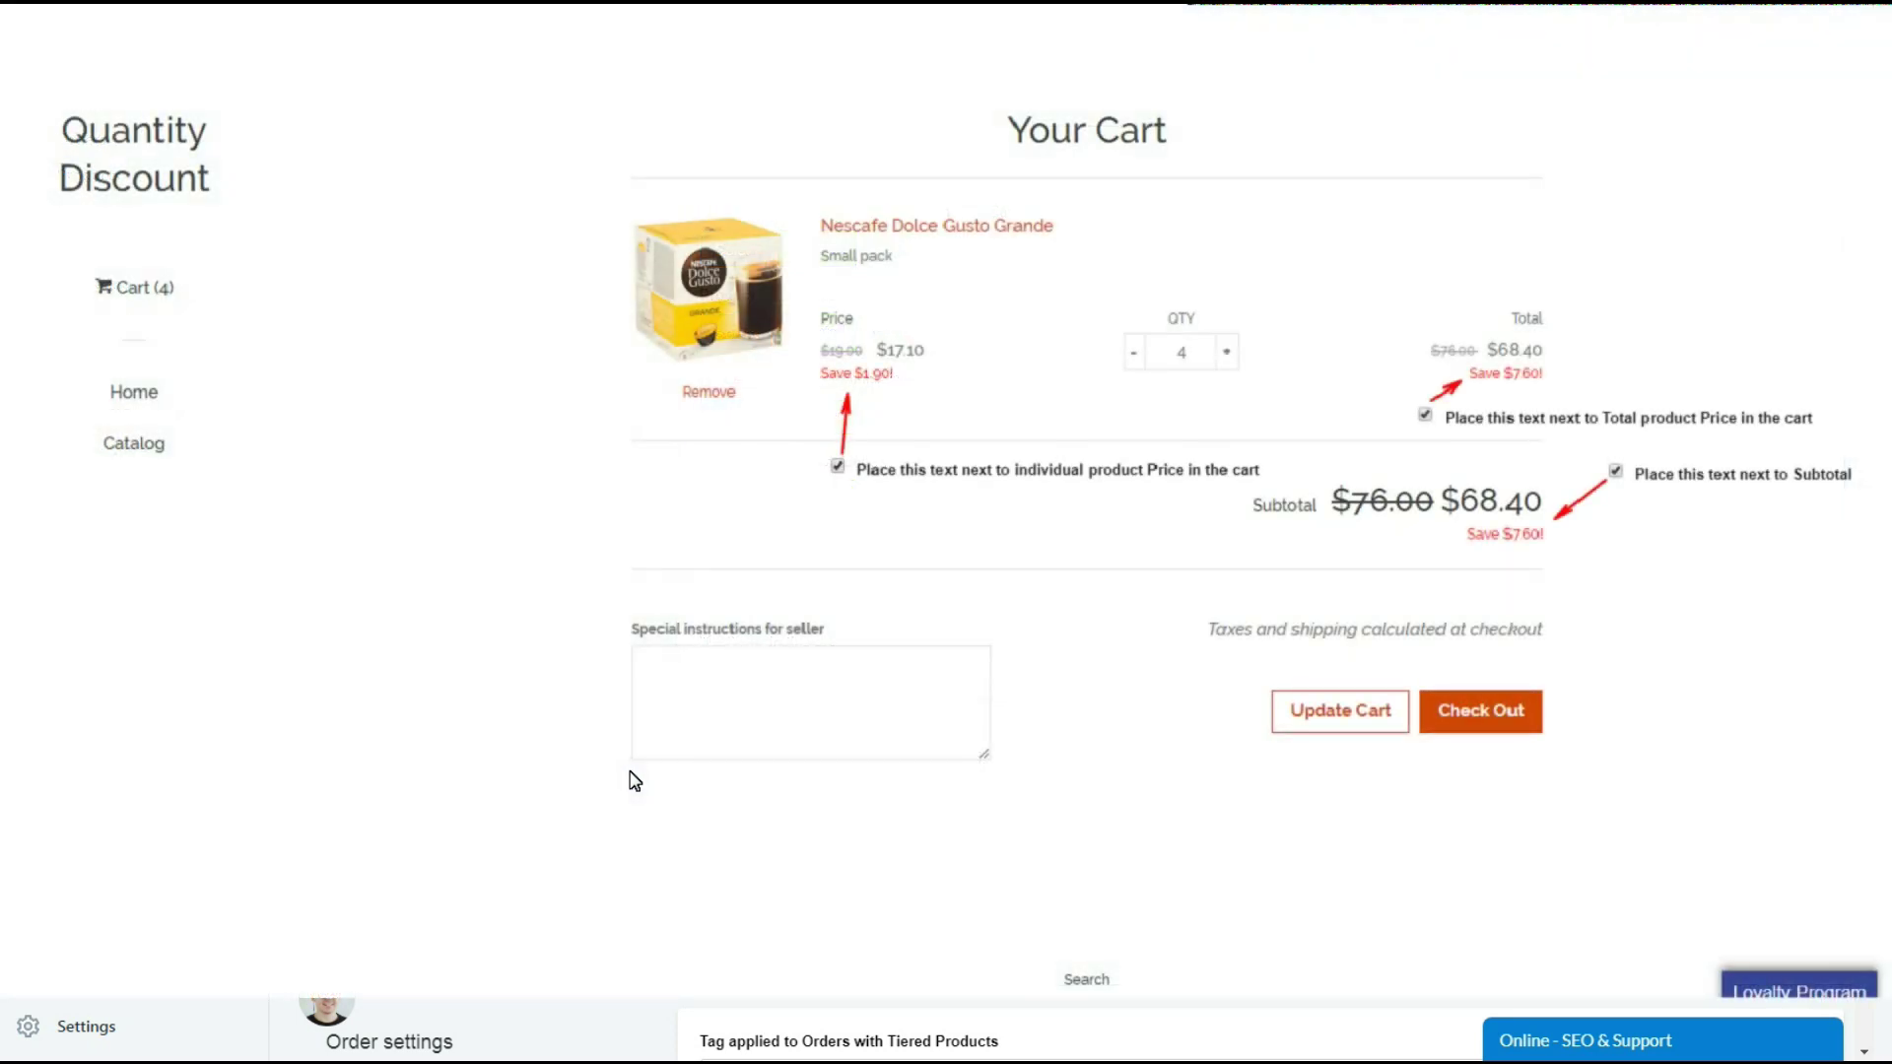
scroll(634, 778, "down", 3)
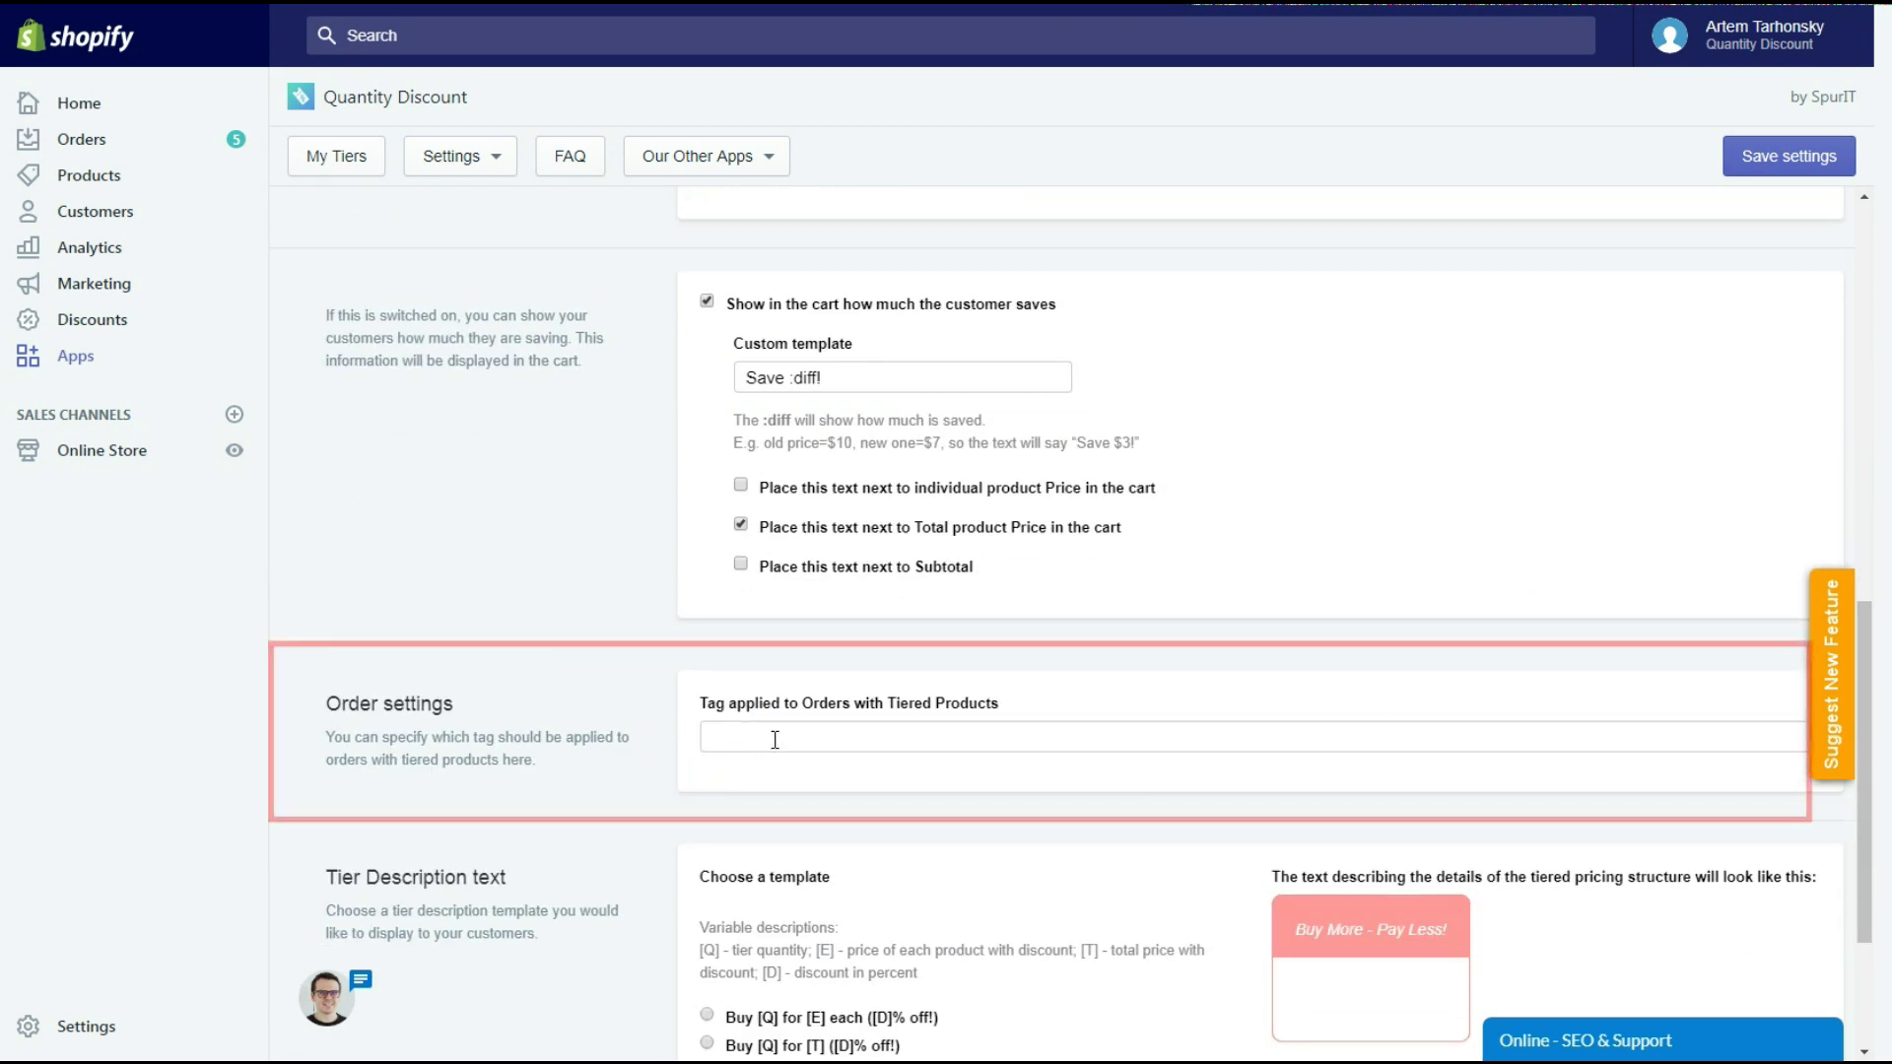
left_click(775, 739)
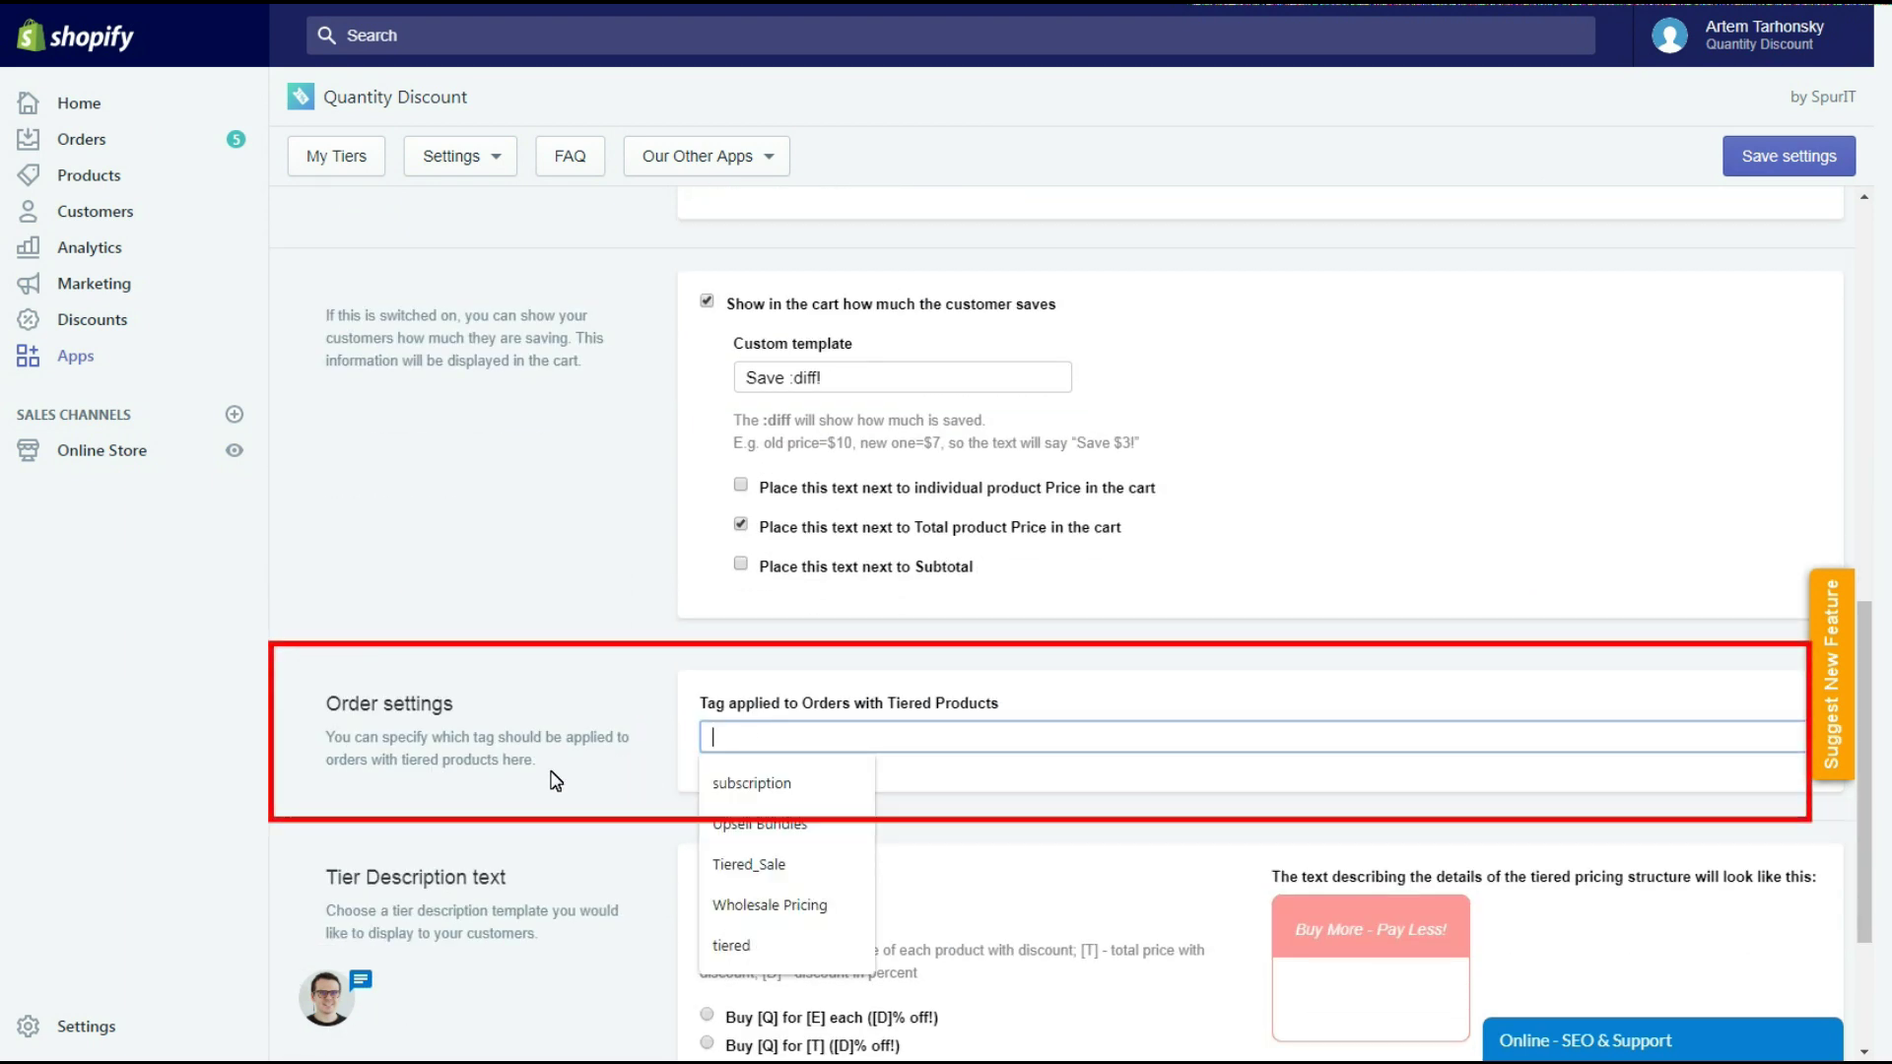
type("quantity_breaks")
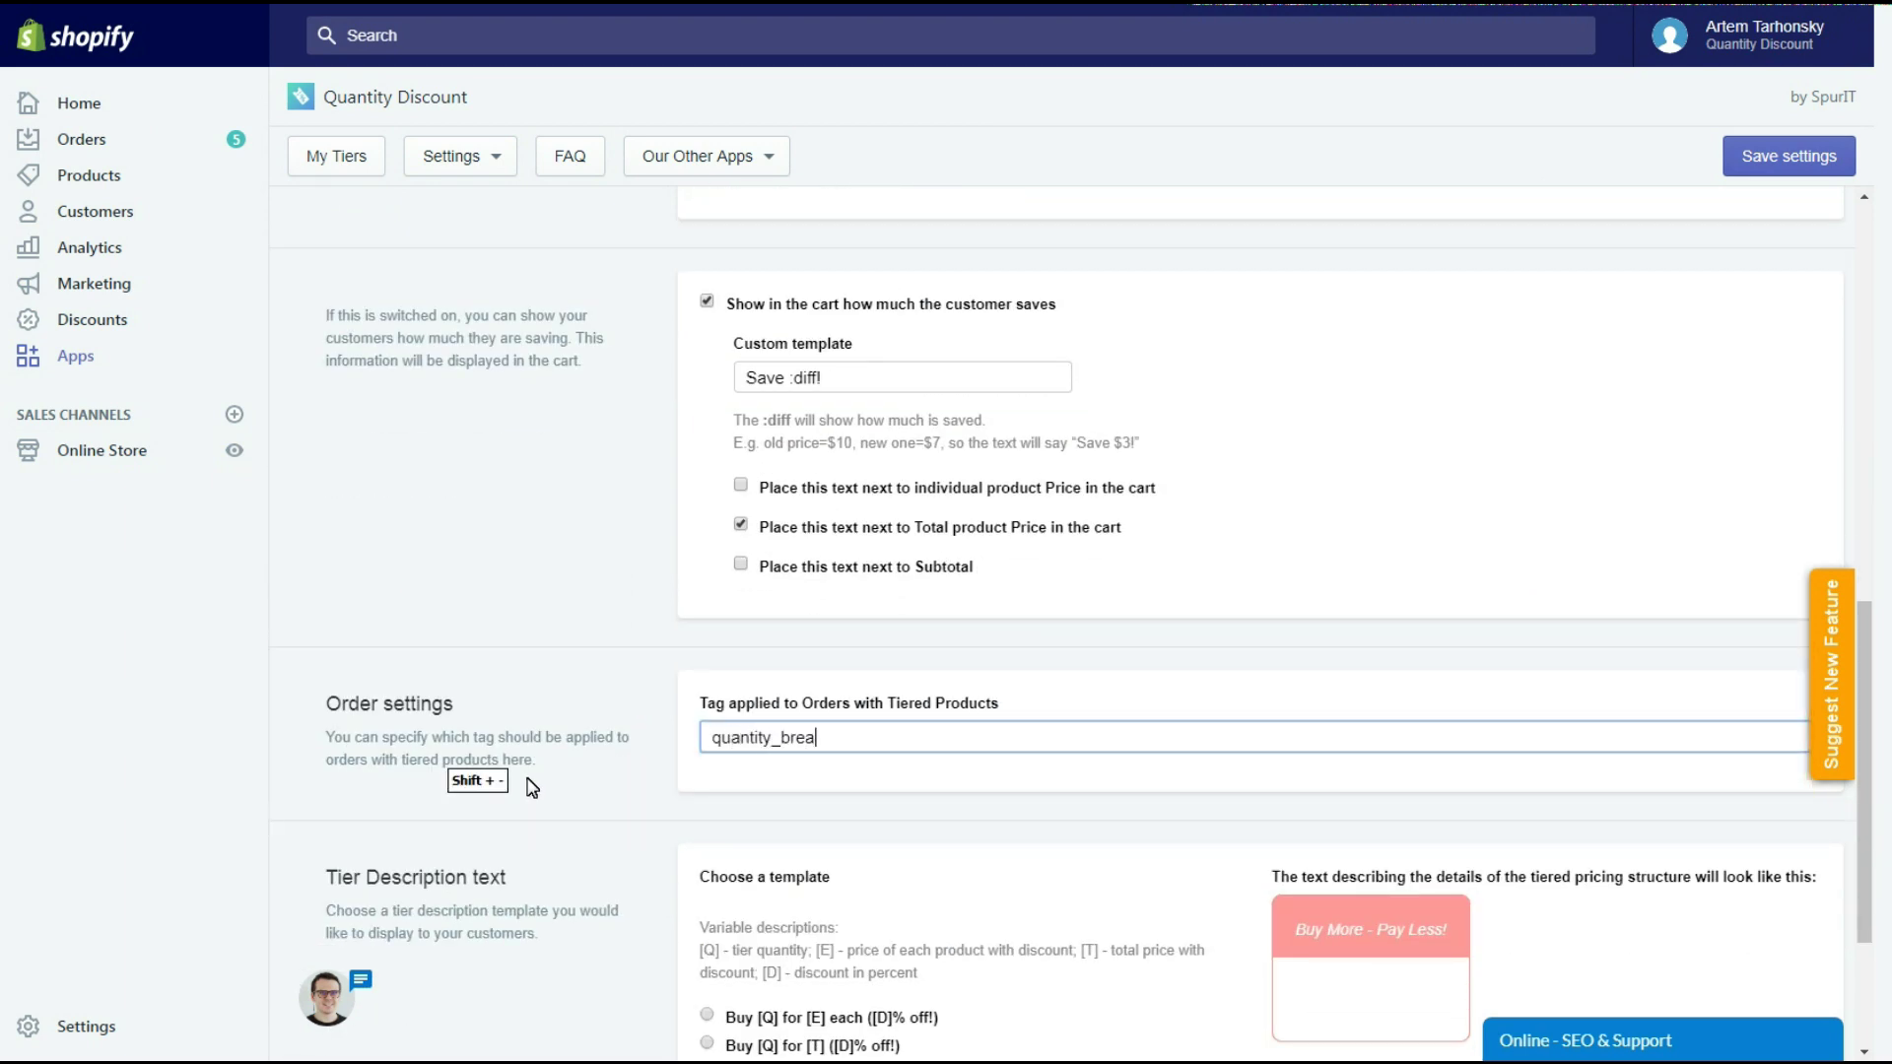
left_click(591, 794)
Step: Switch the tier description to Custom with template '[Q] items for [T] ([D]% off!)'
scroll(598, 796, "down", 2)
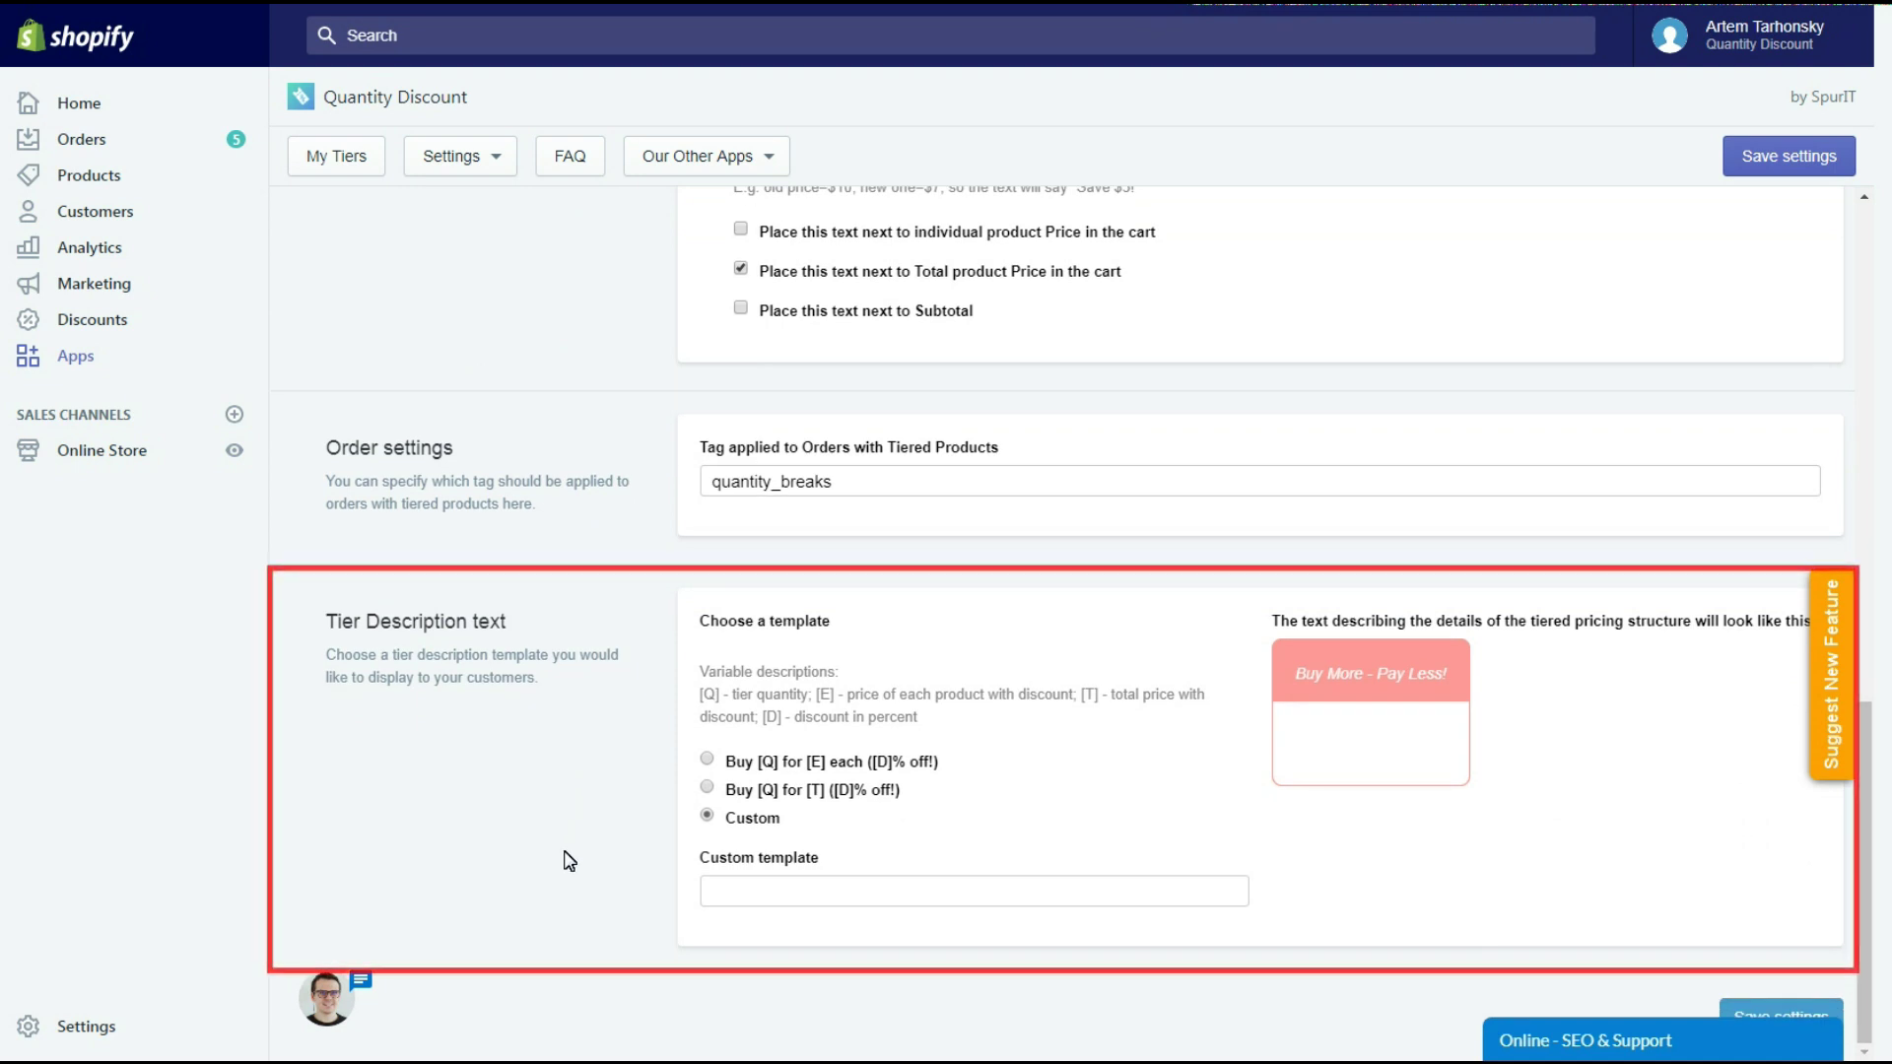
left_click(708, 761)
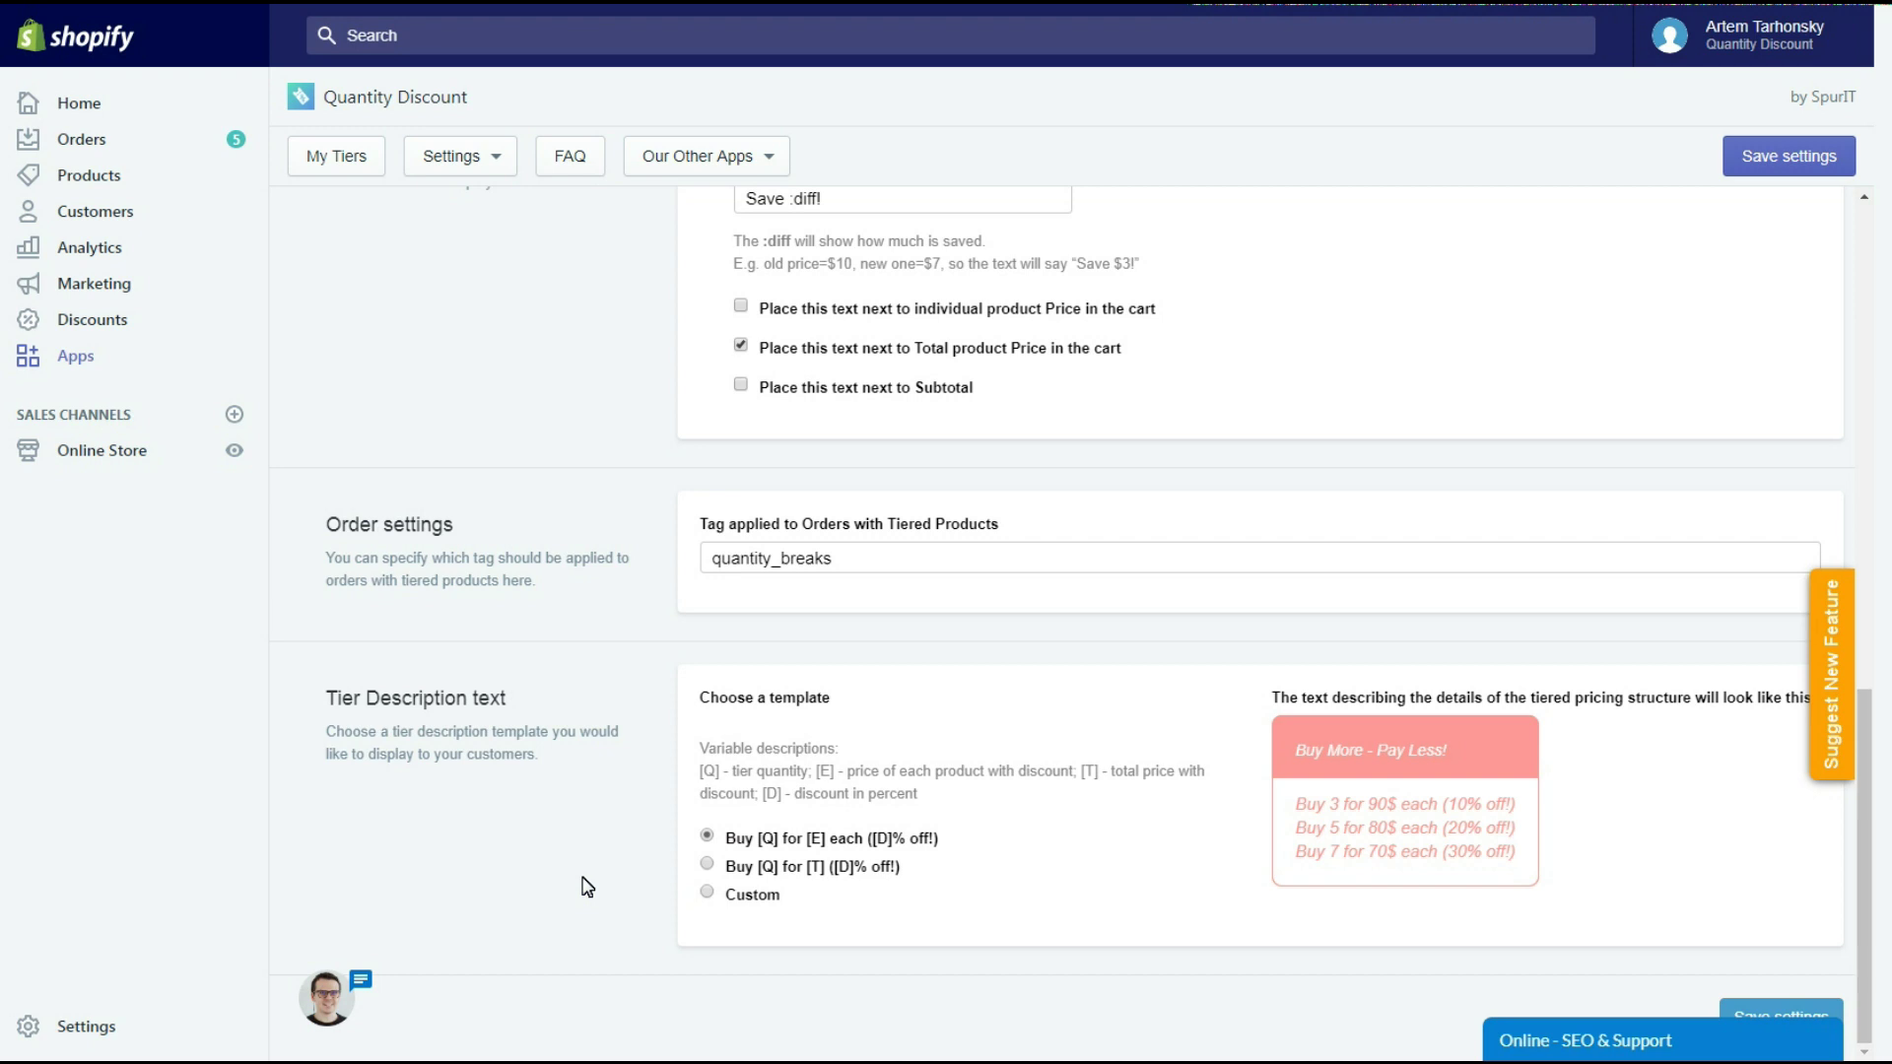
left_click(709, 895)
left_click(765, 967)
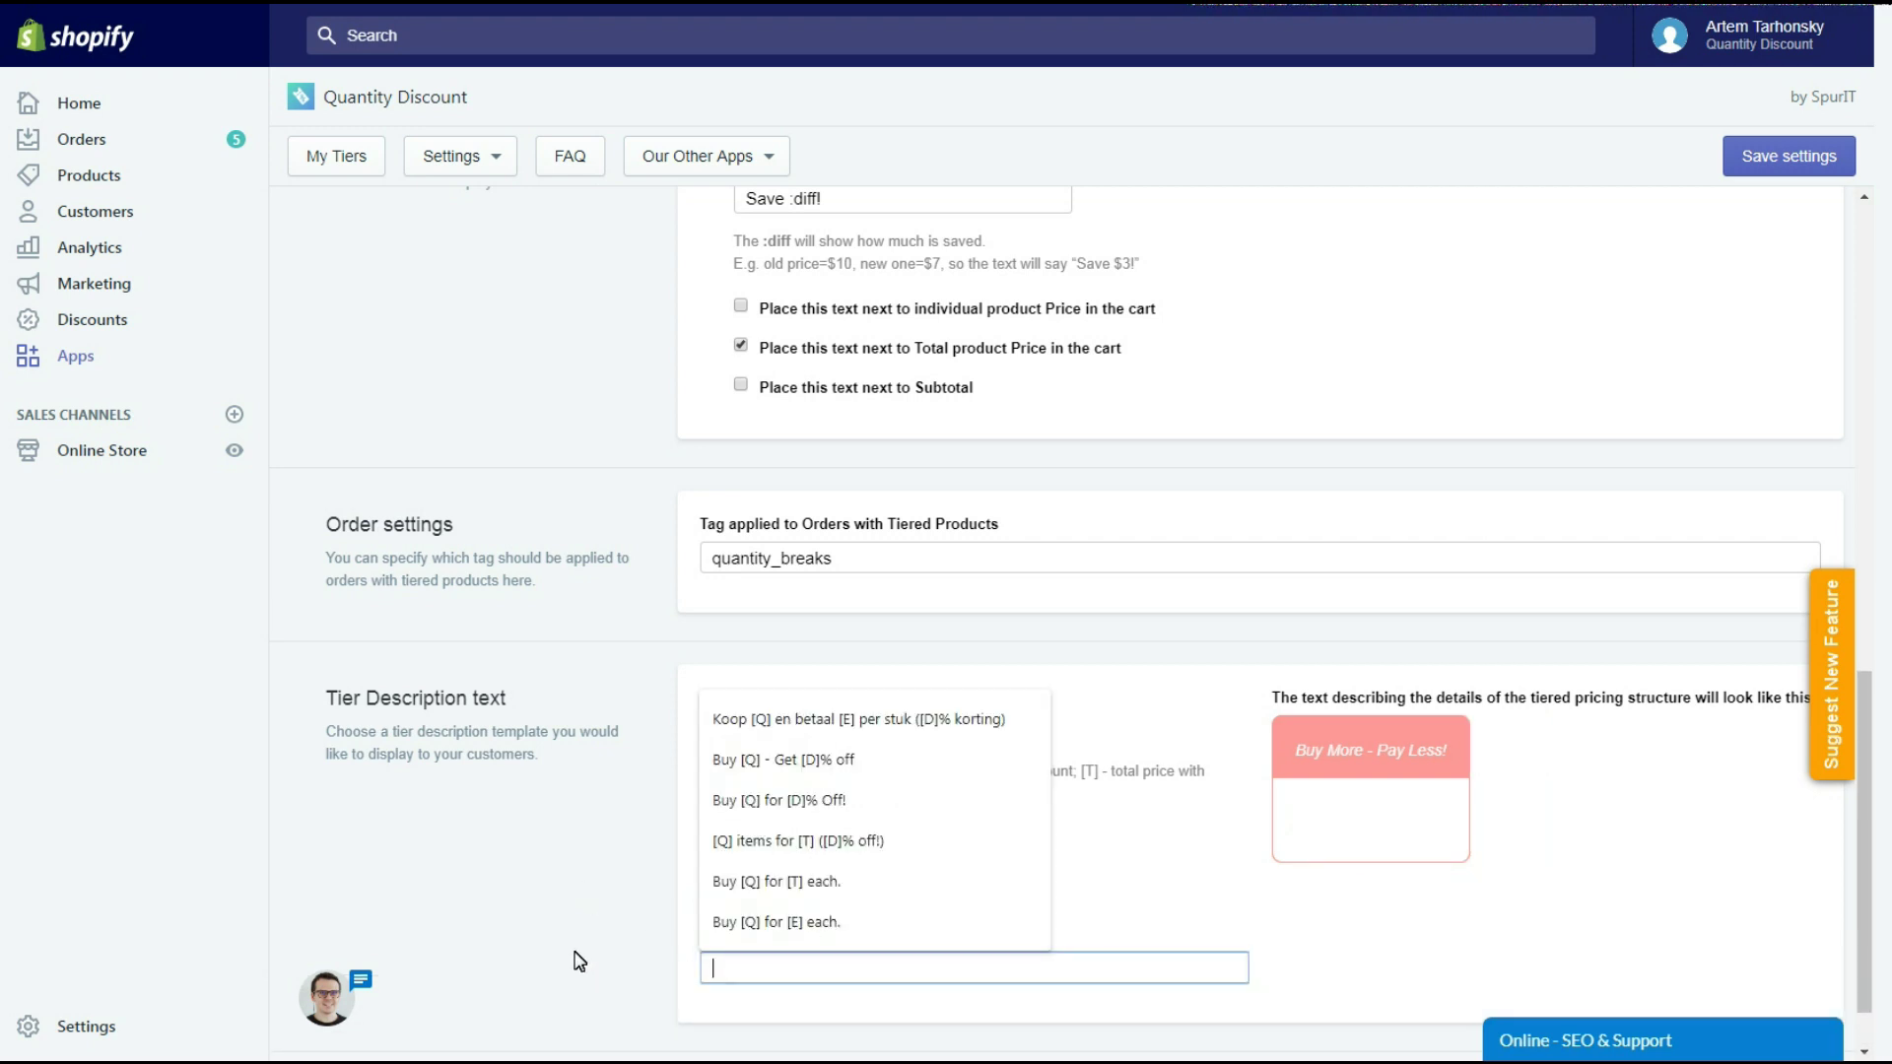
type("[Q] items for [T] ([D]% off!)")
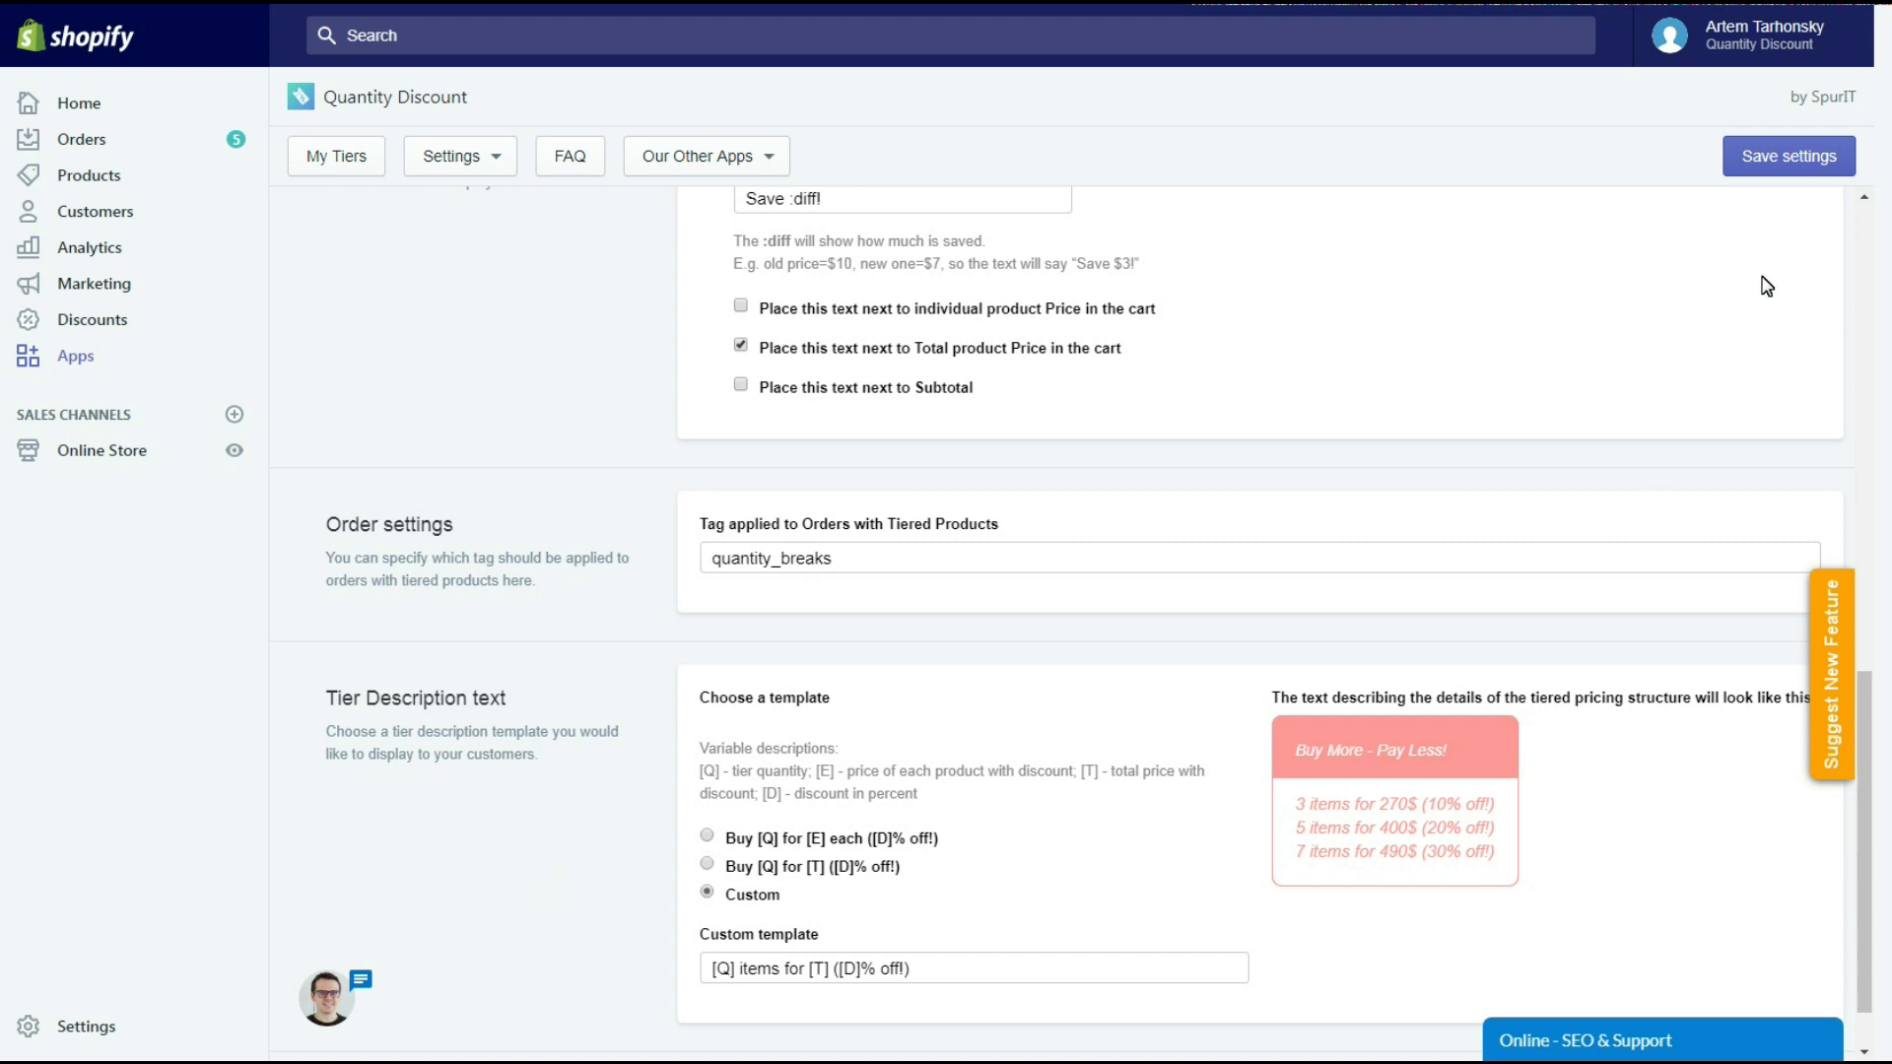
Step: Save the discount settings and add two Nescafe Dolce Gusto Grande boxes to the cart
left_click(1805, 166)
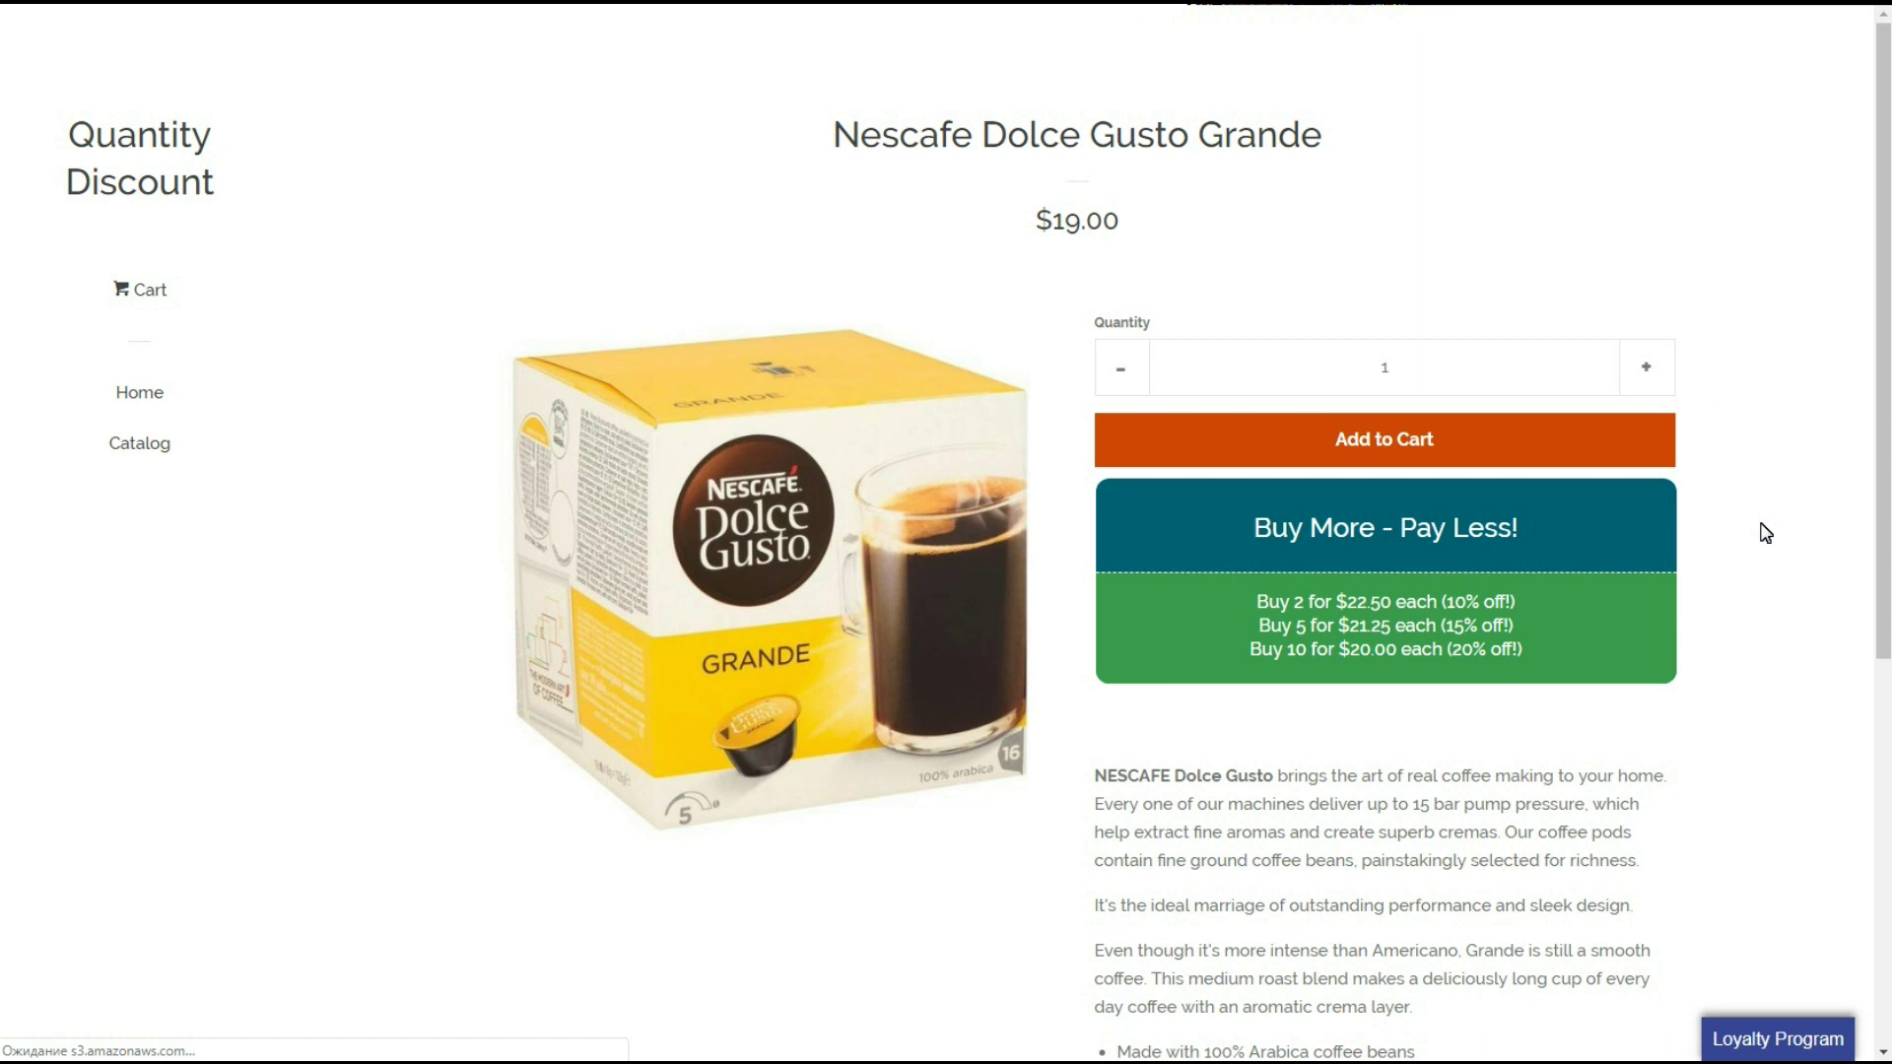
left_click(1656, 367)
left_click(1507, 427)
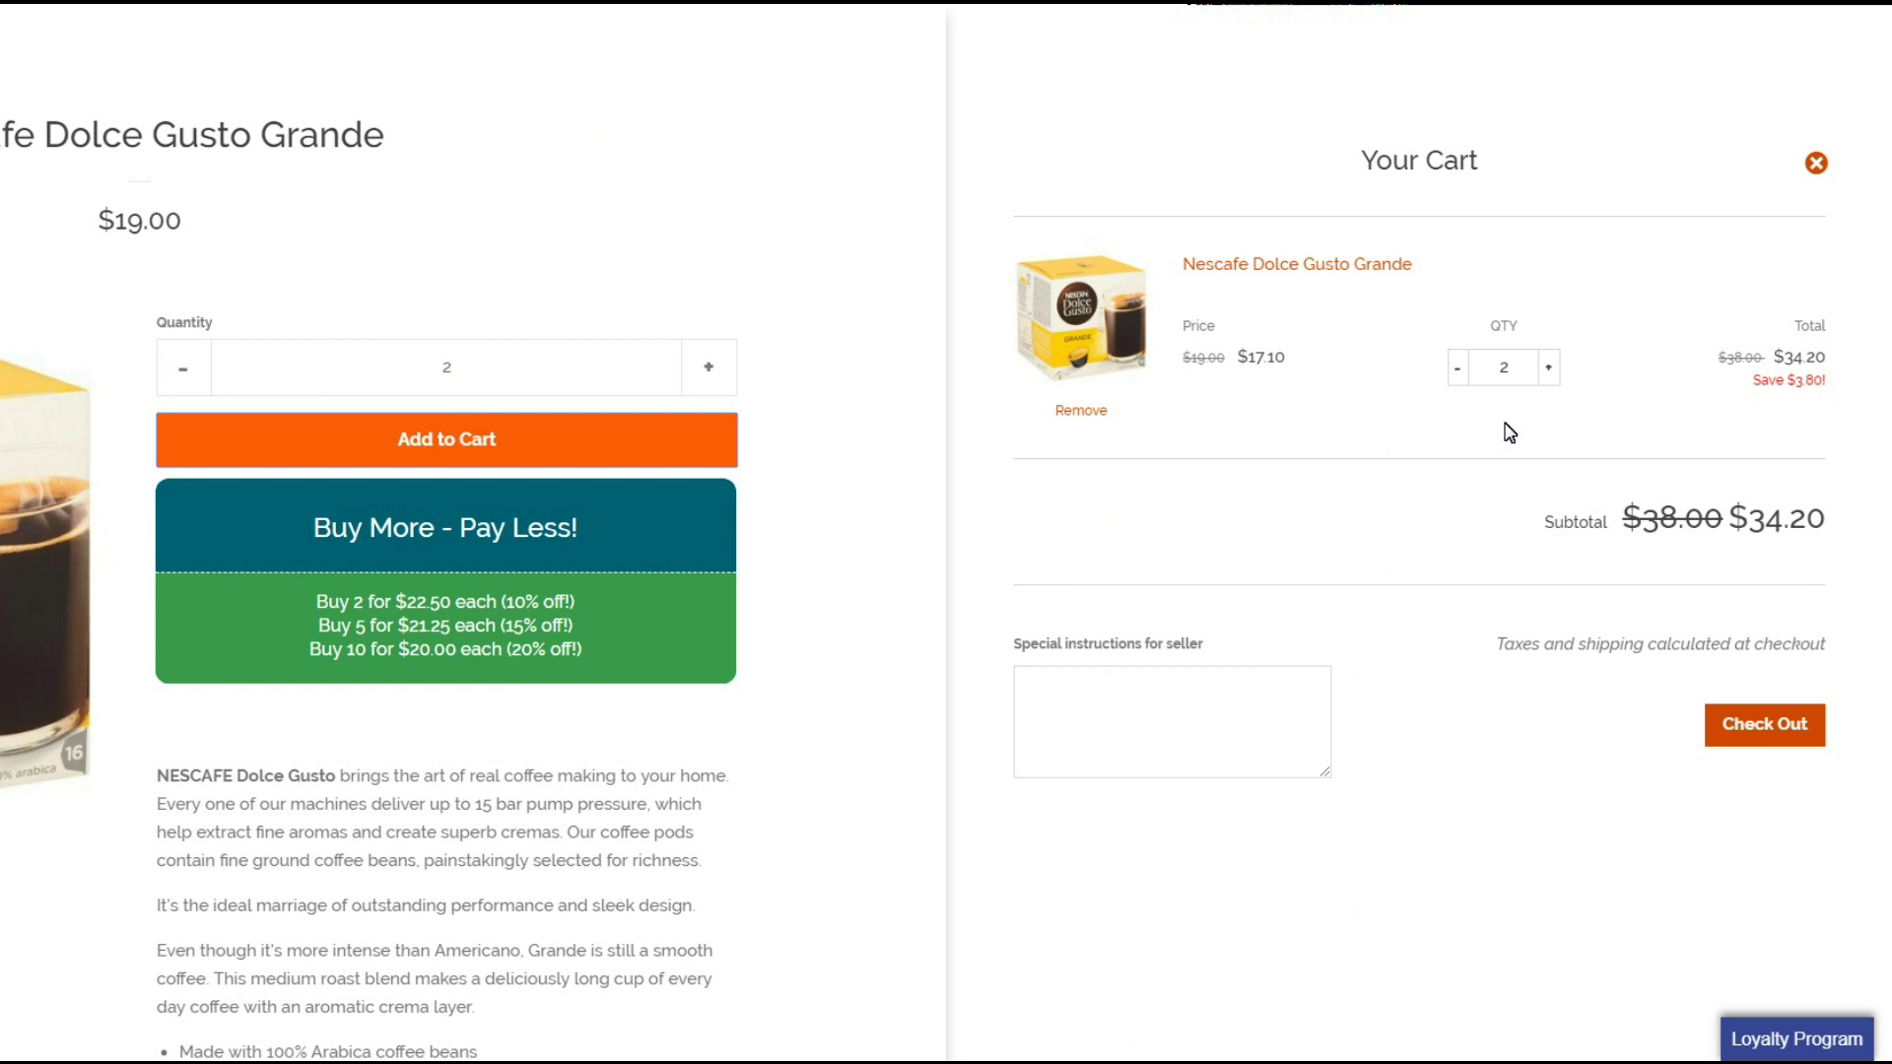
Step: Raise the cart quantity to 5 and proceed to checkout at the discounted $80.75
left_click(1549, 368)
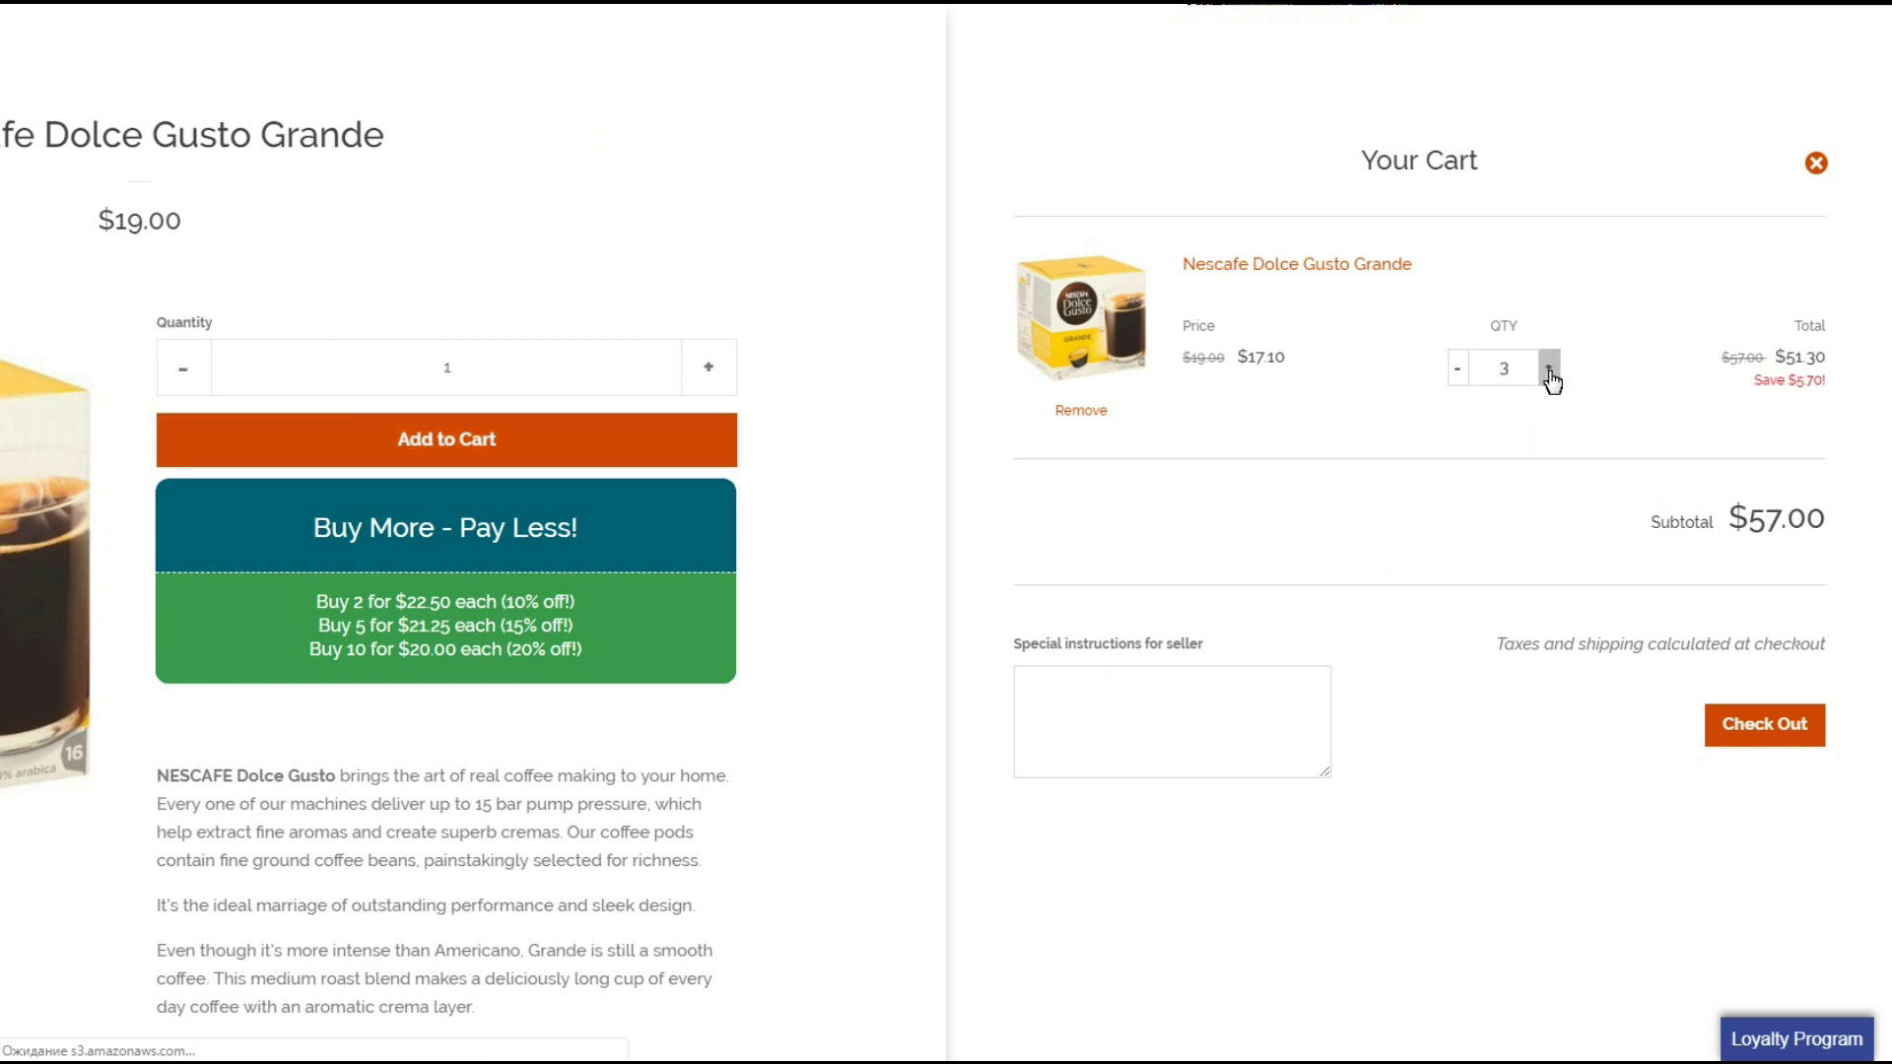
left_click(1549, 368)
left_click(1549, 368)
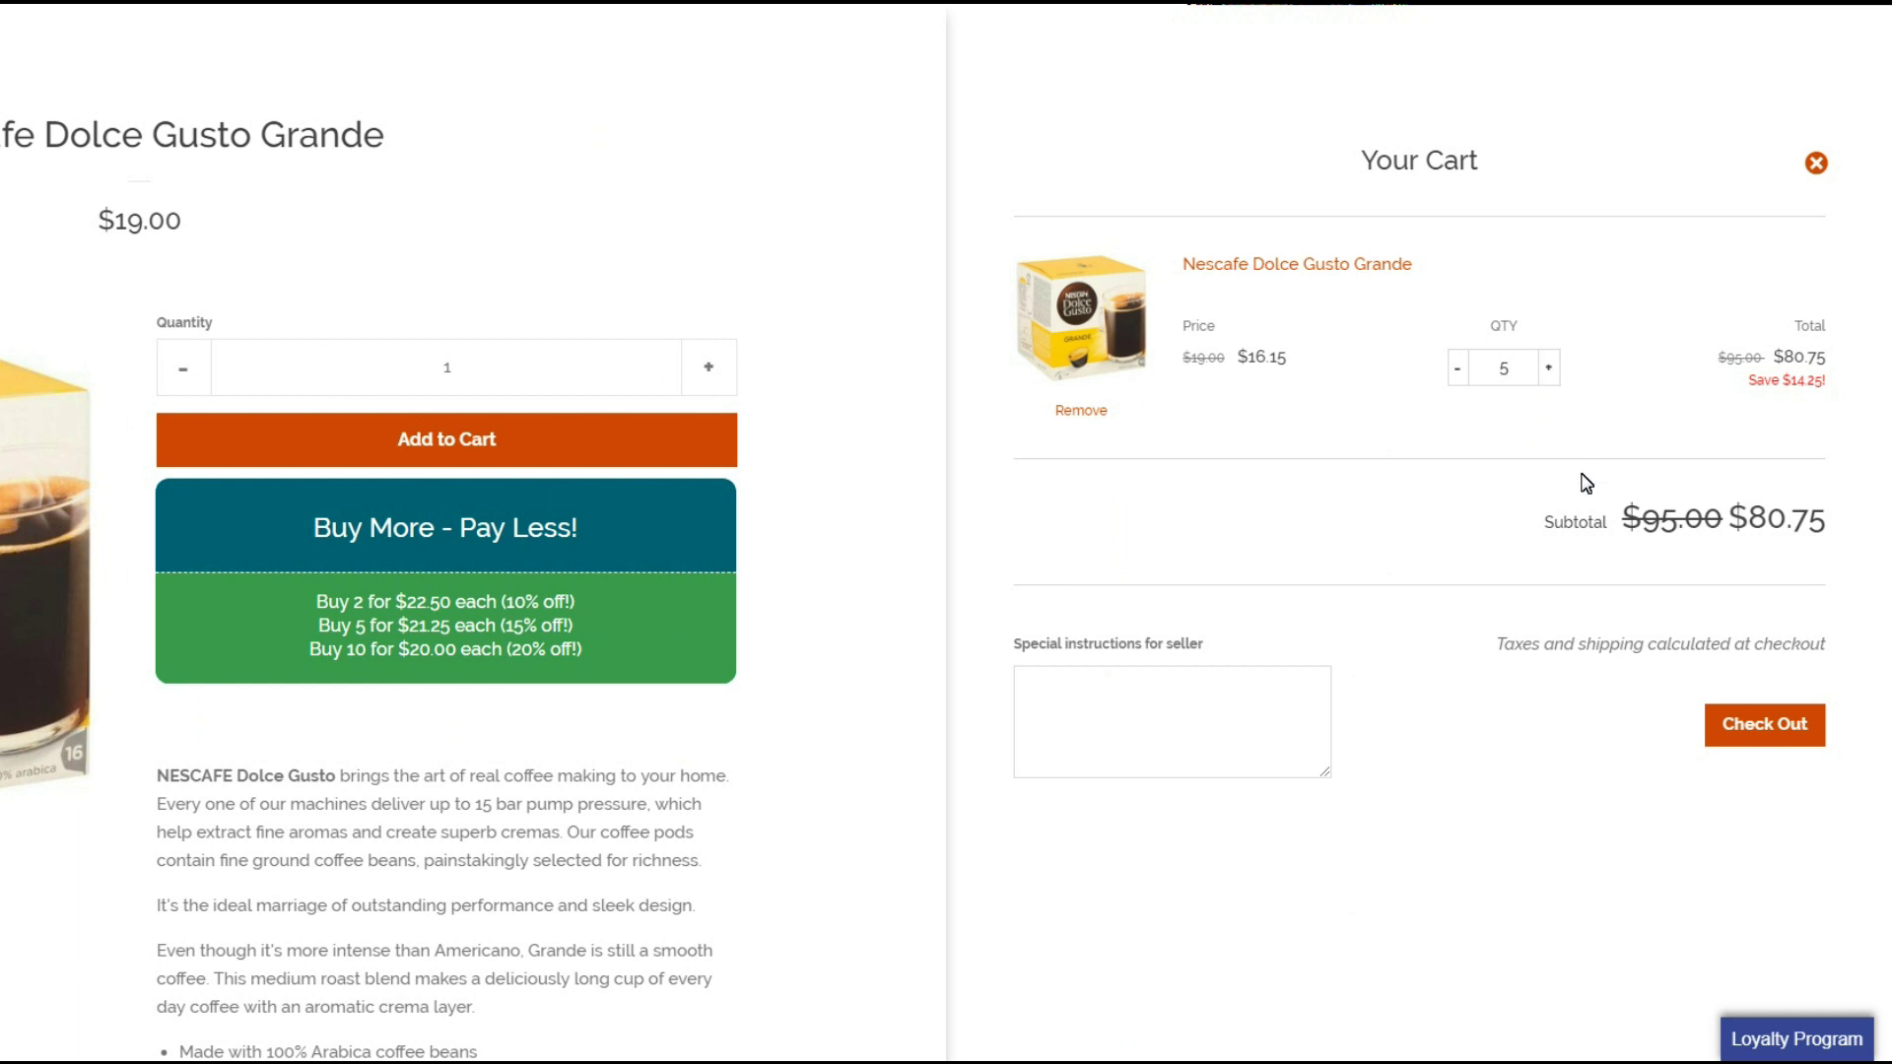
left_click(1771, 728)
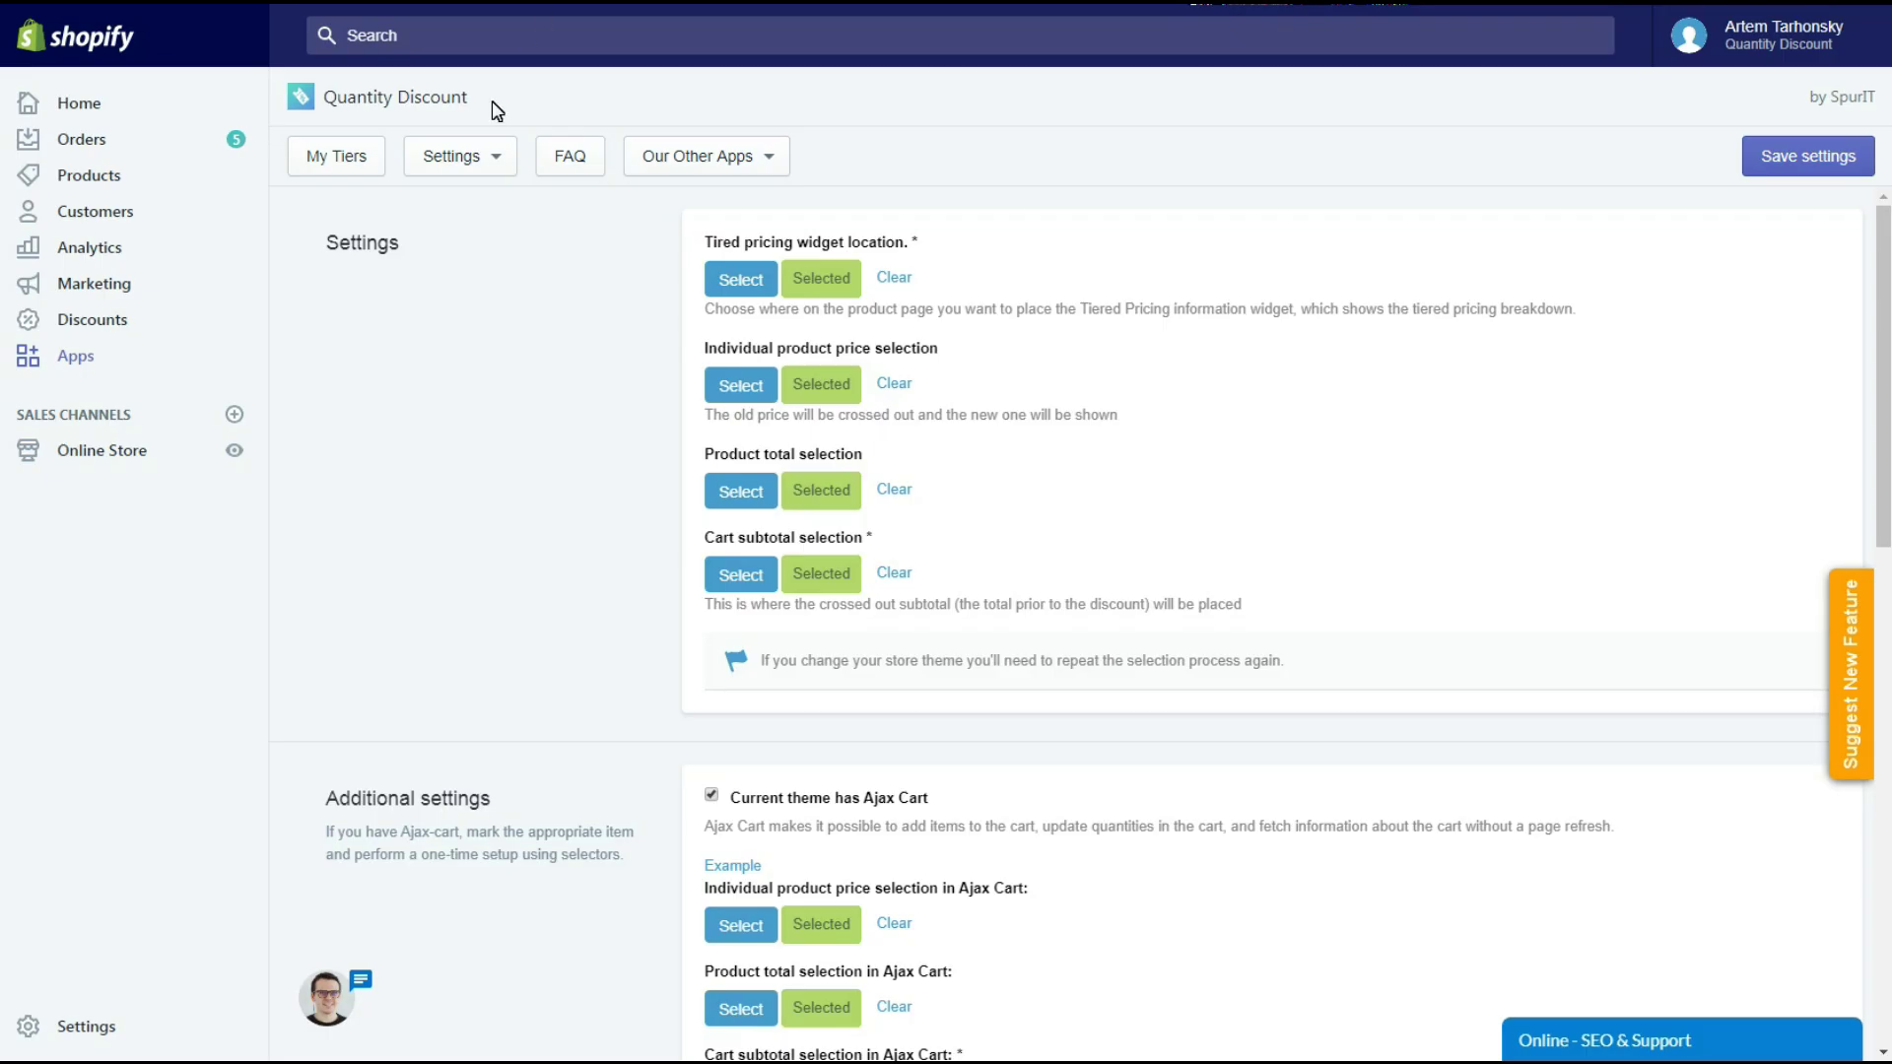
Step: In the Design settings, browse the widget templates and apply the white bordered one
left_click(471, 166)
left_click(445, 262)
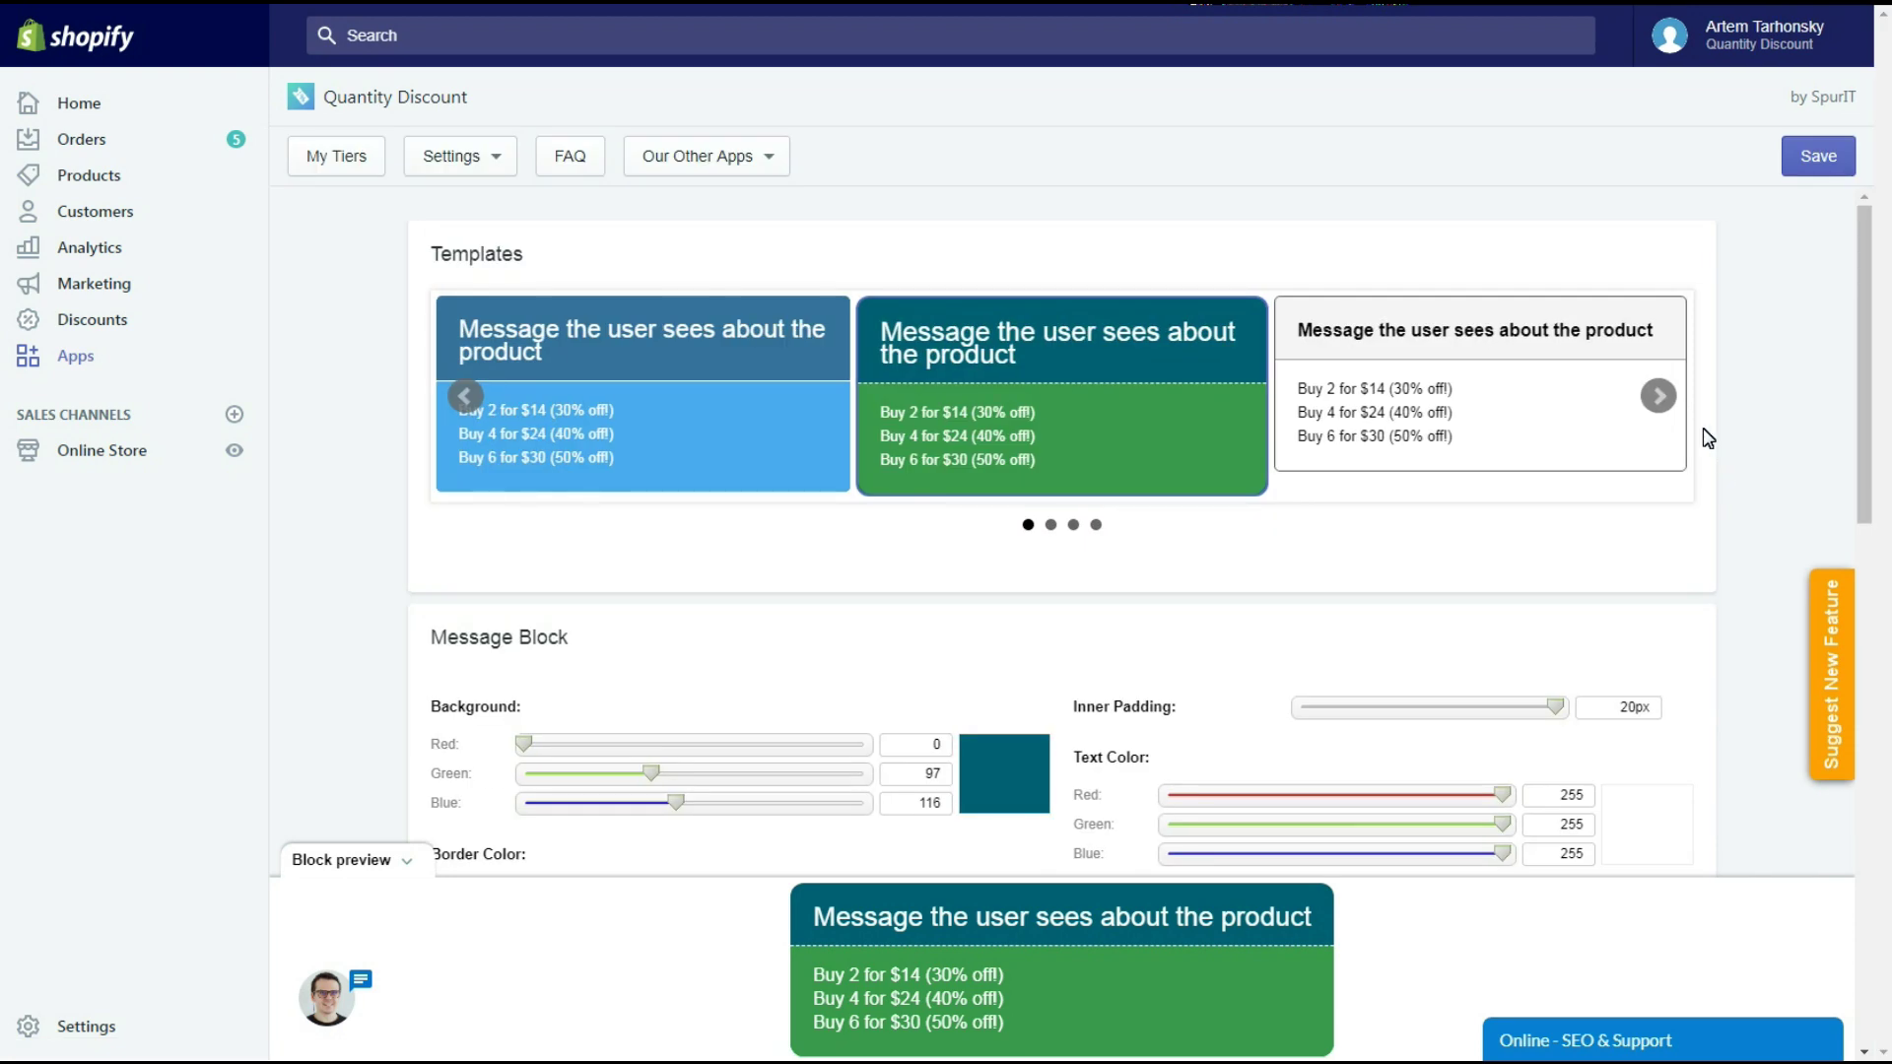
left_click(1665, 399)
left_click(1659, 396)
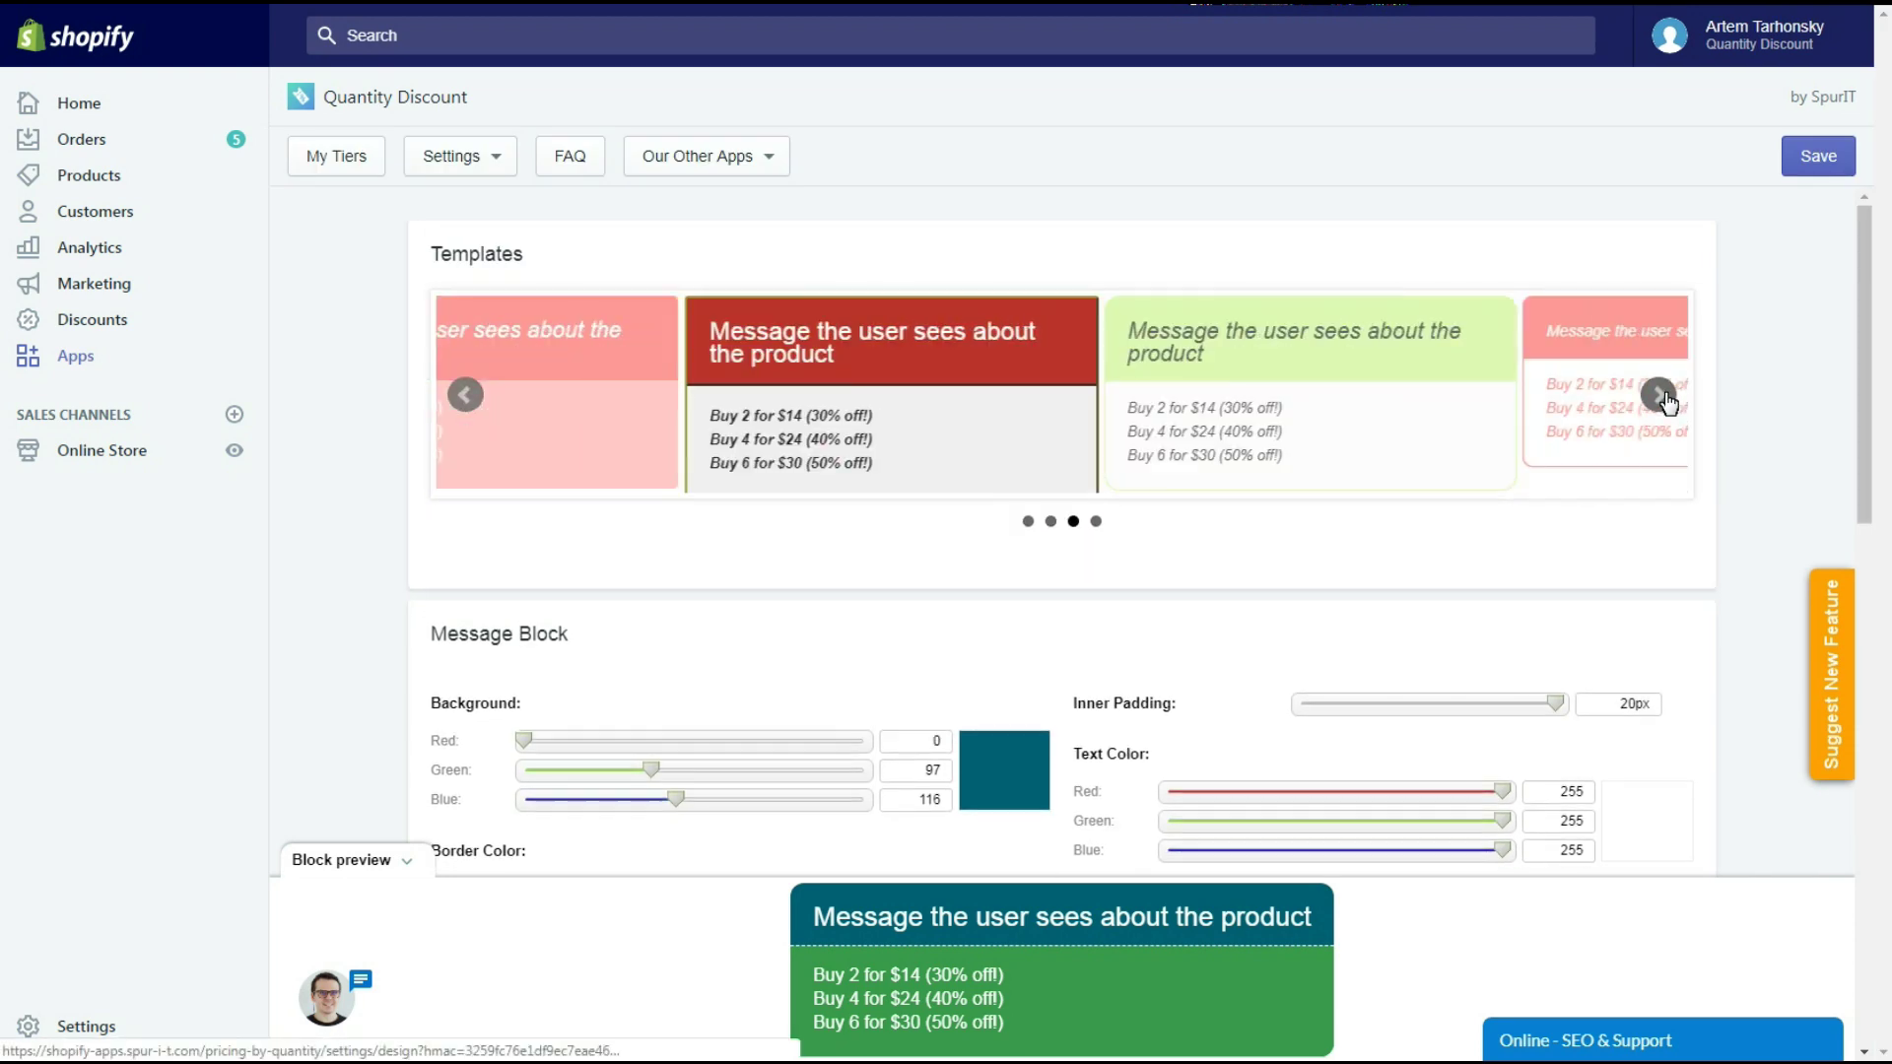
left_click(1659, 396)
left_click(1660, 396)
left_click(1659, 396)
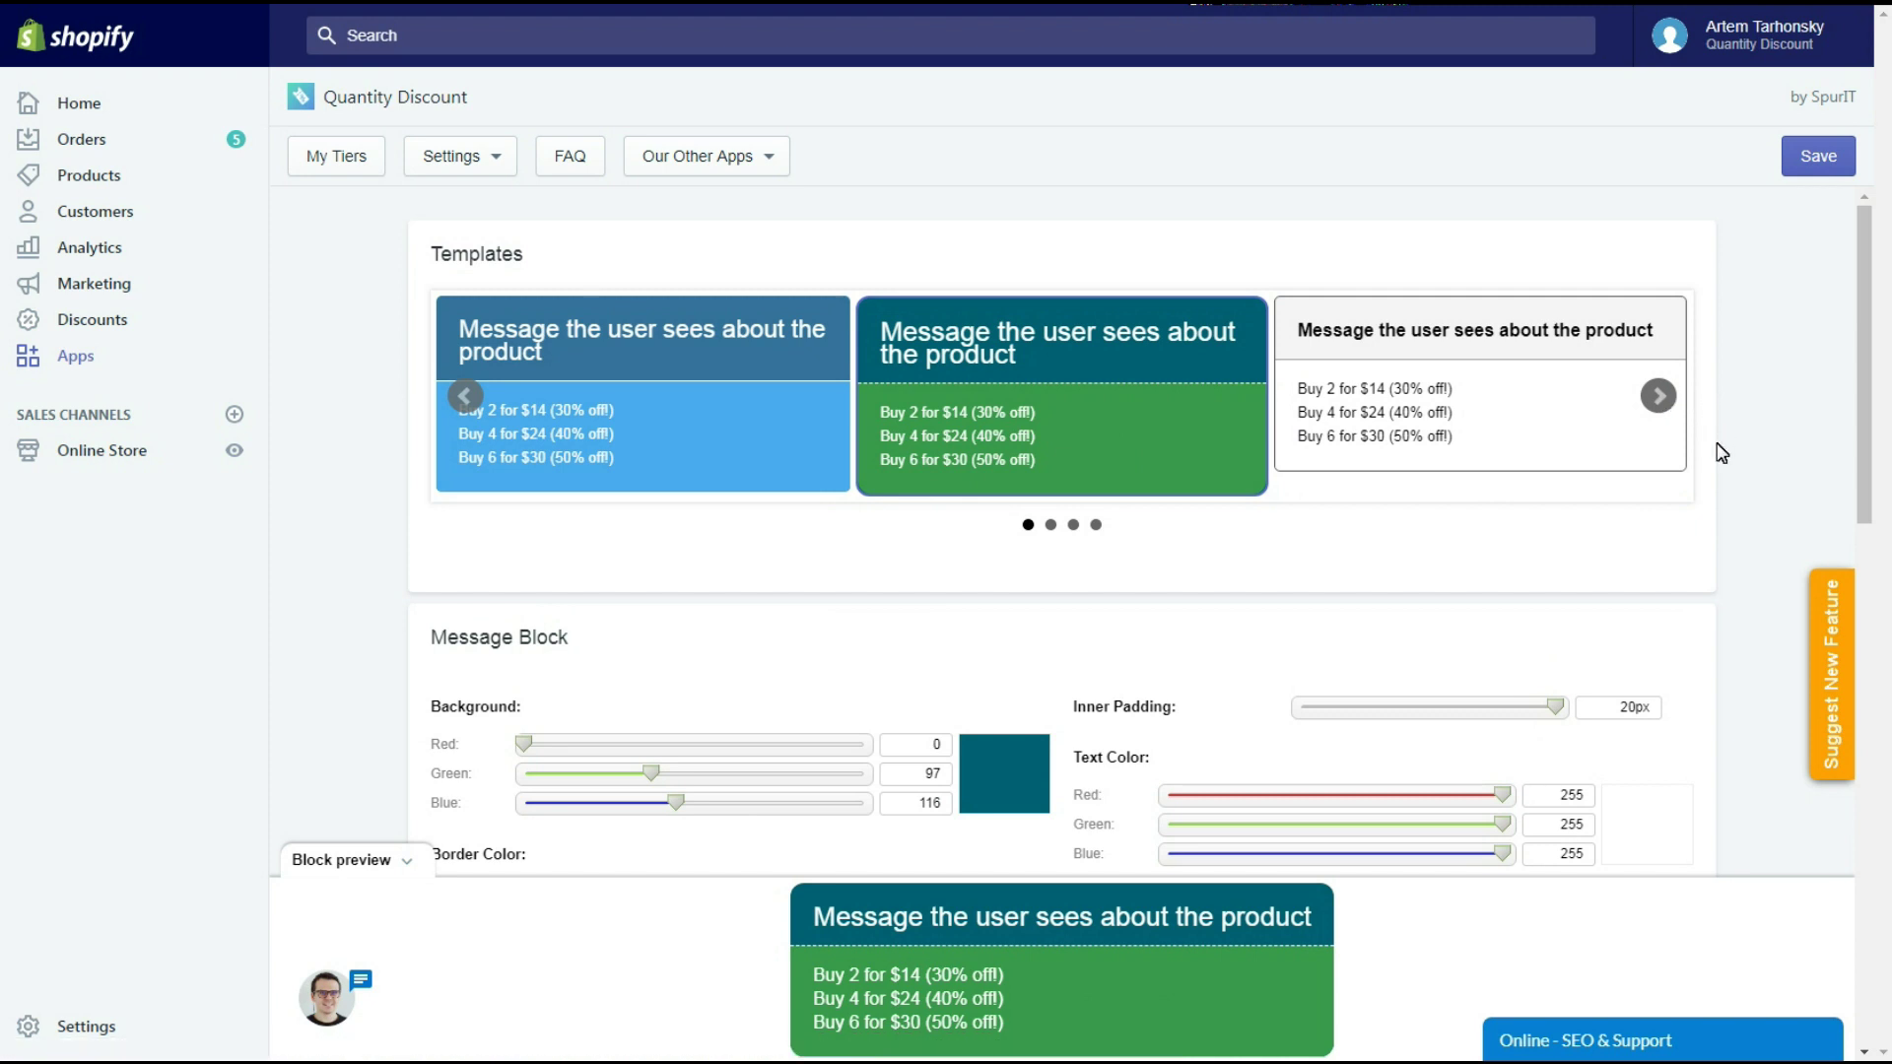
left_click(1515, 454)
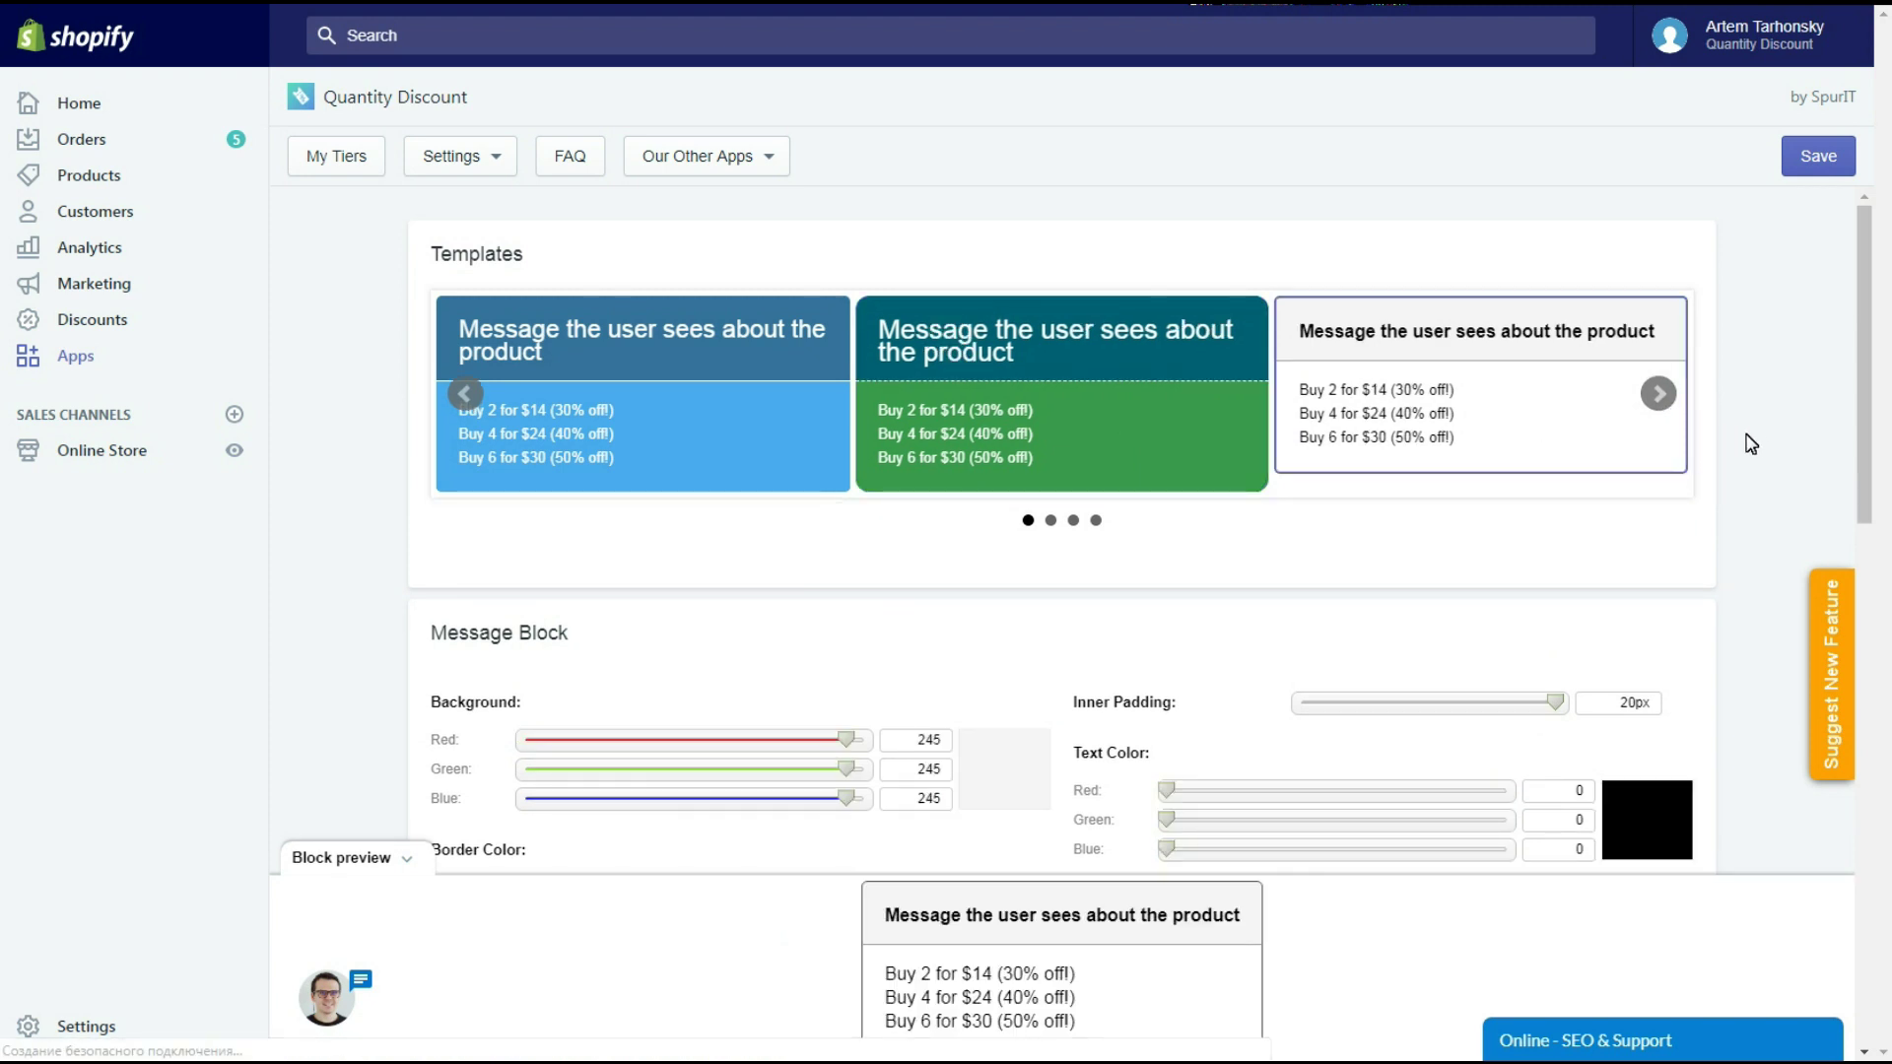
Step: Set the widget text colour to pure black and save the design
scroll(1758, 441, "down", 3)
scroll(1754, 438, "down", 1)
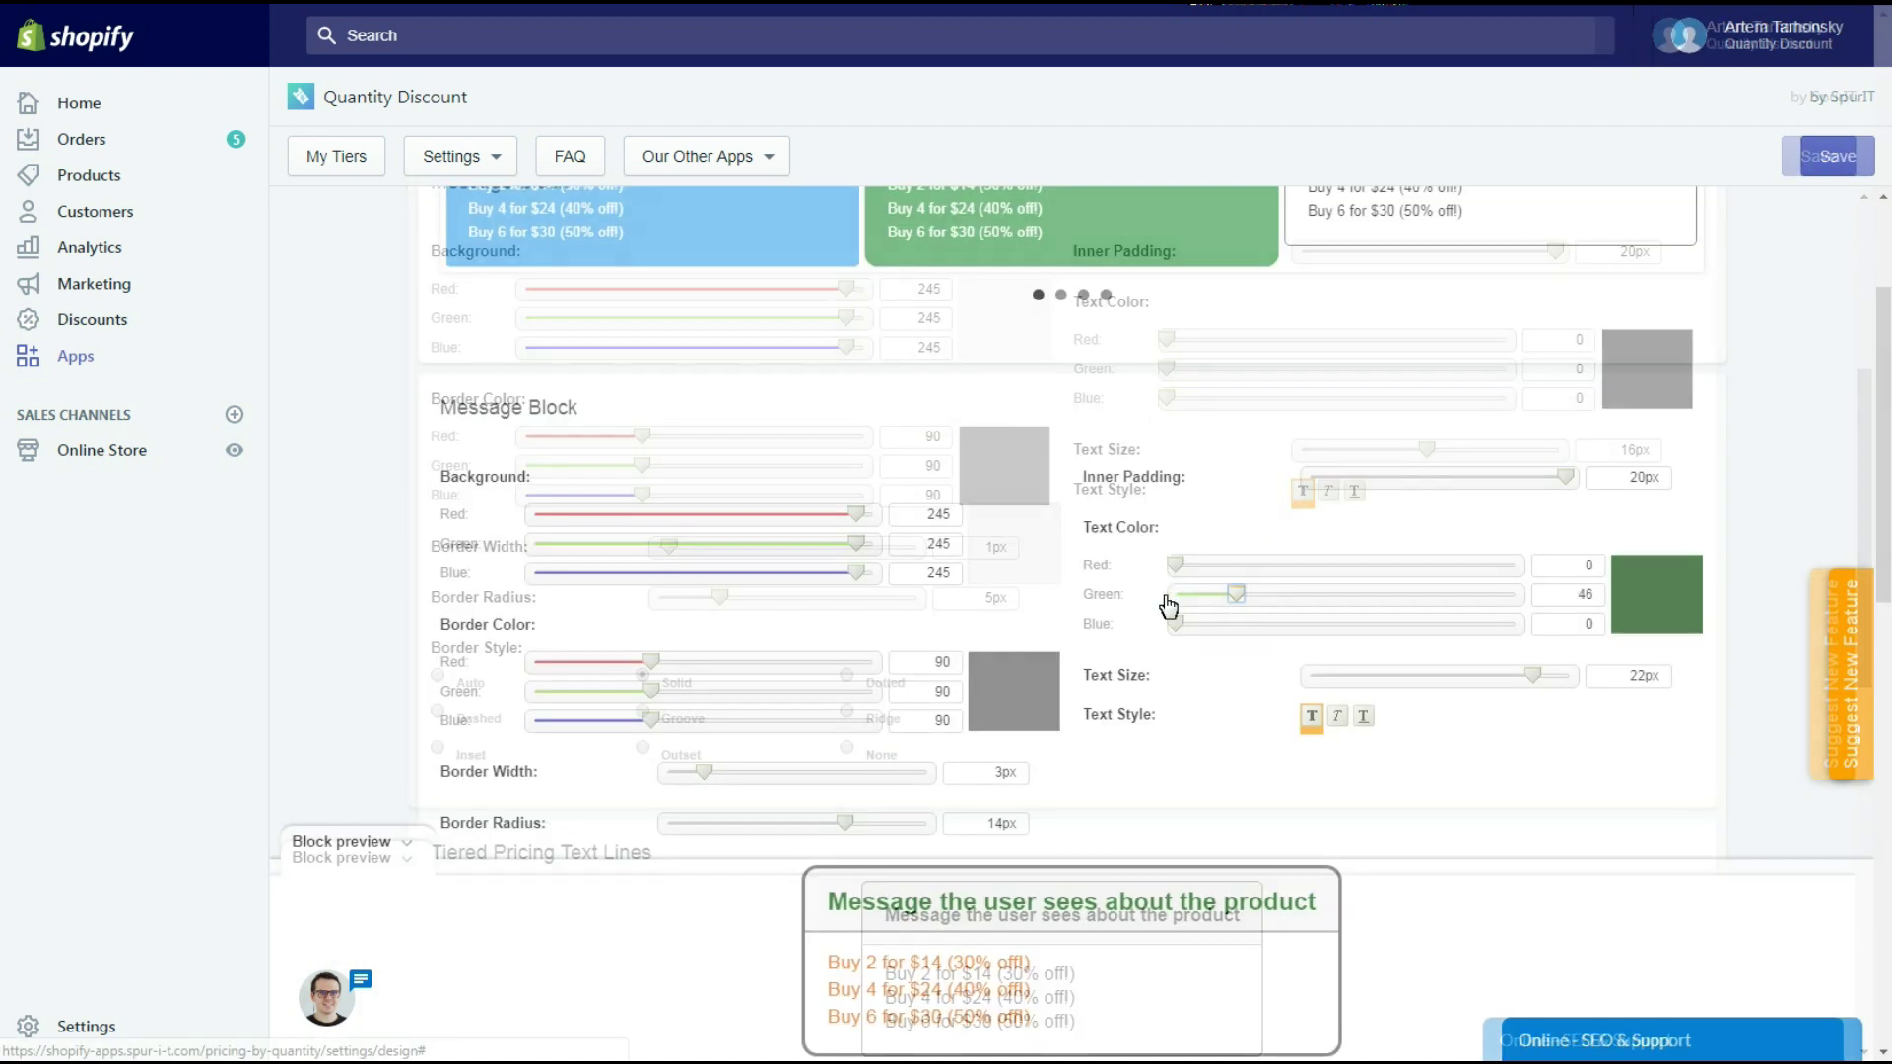
left_click(1169, 598)
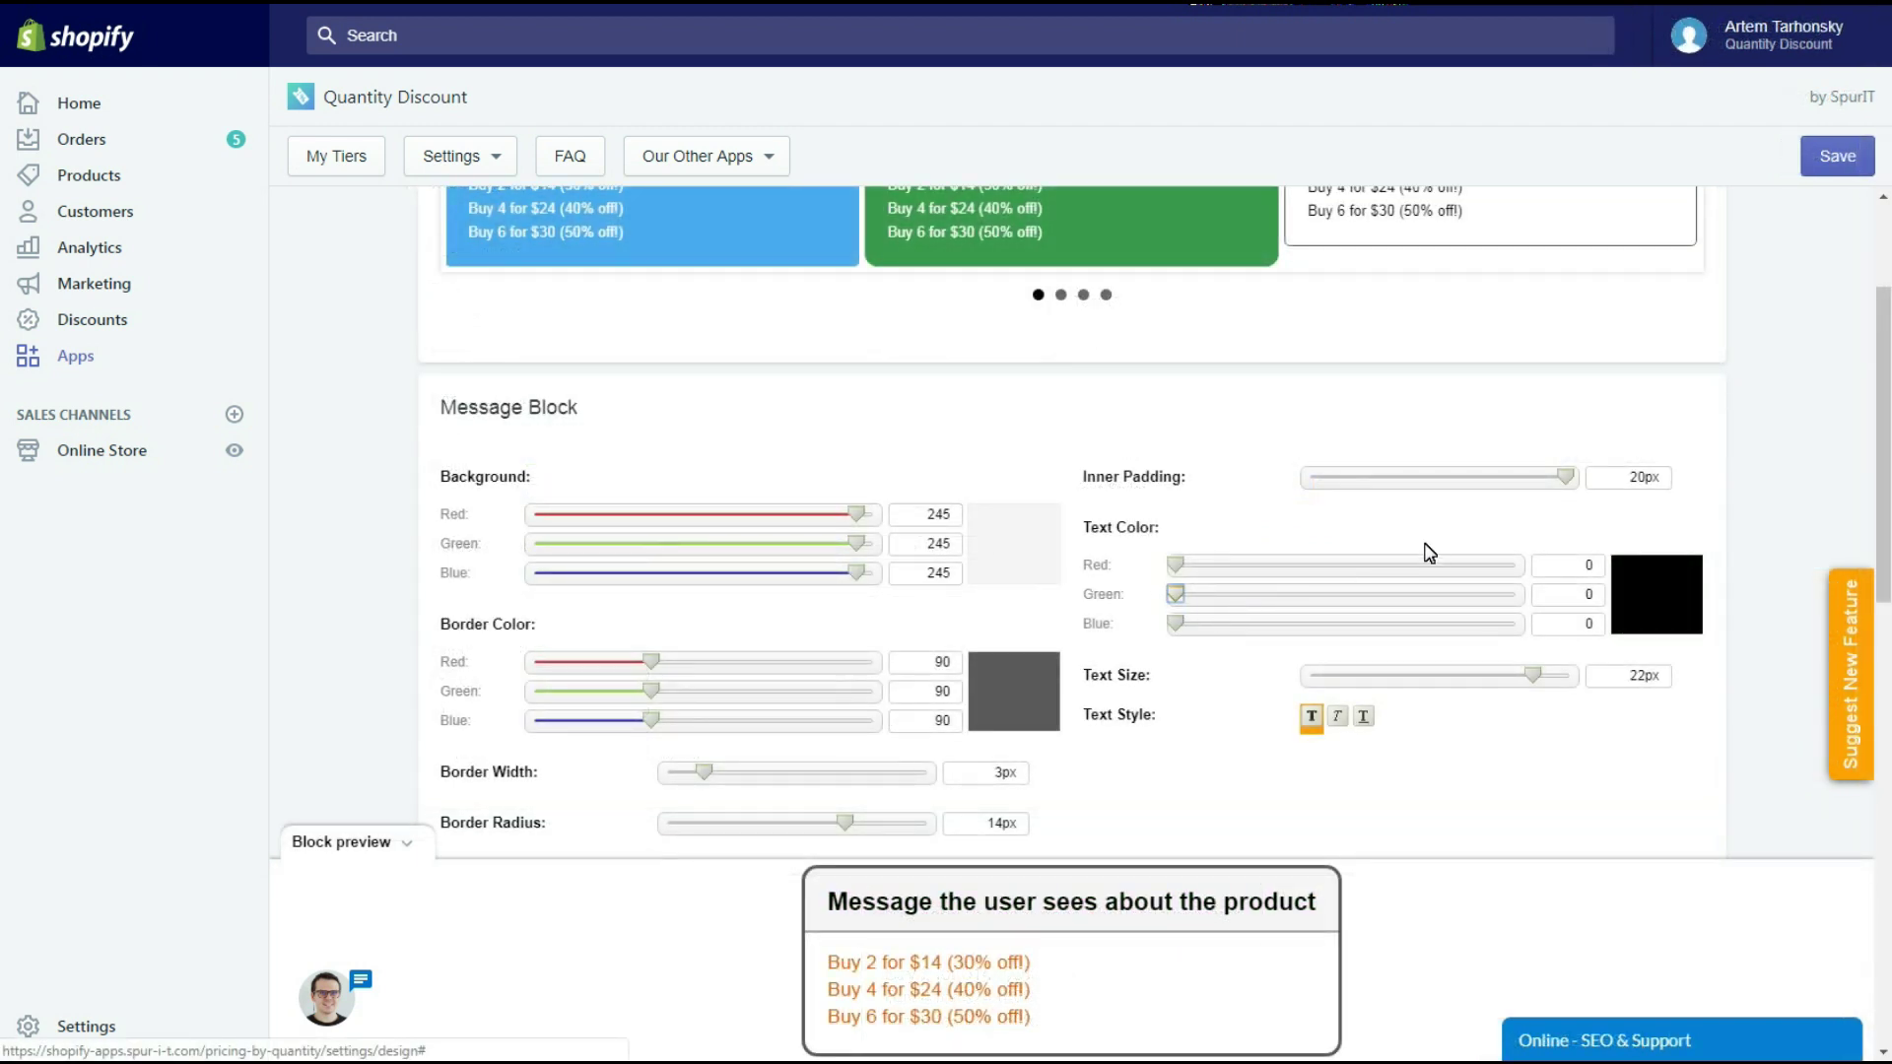
left_click(1839, 157)
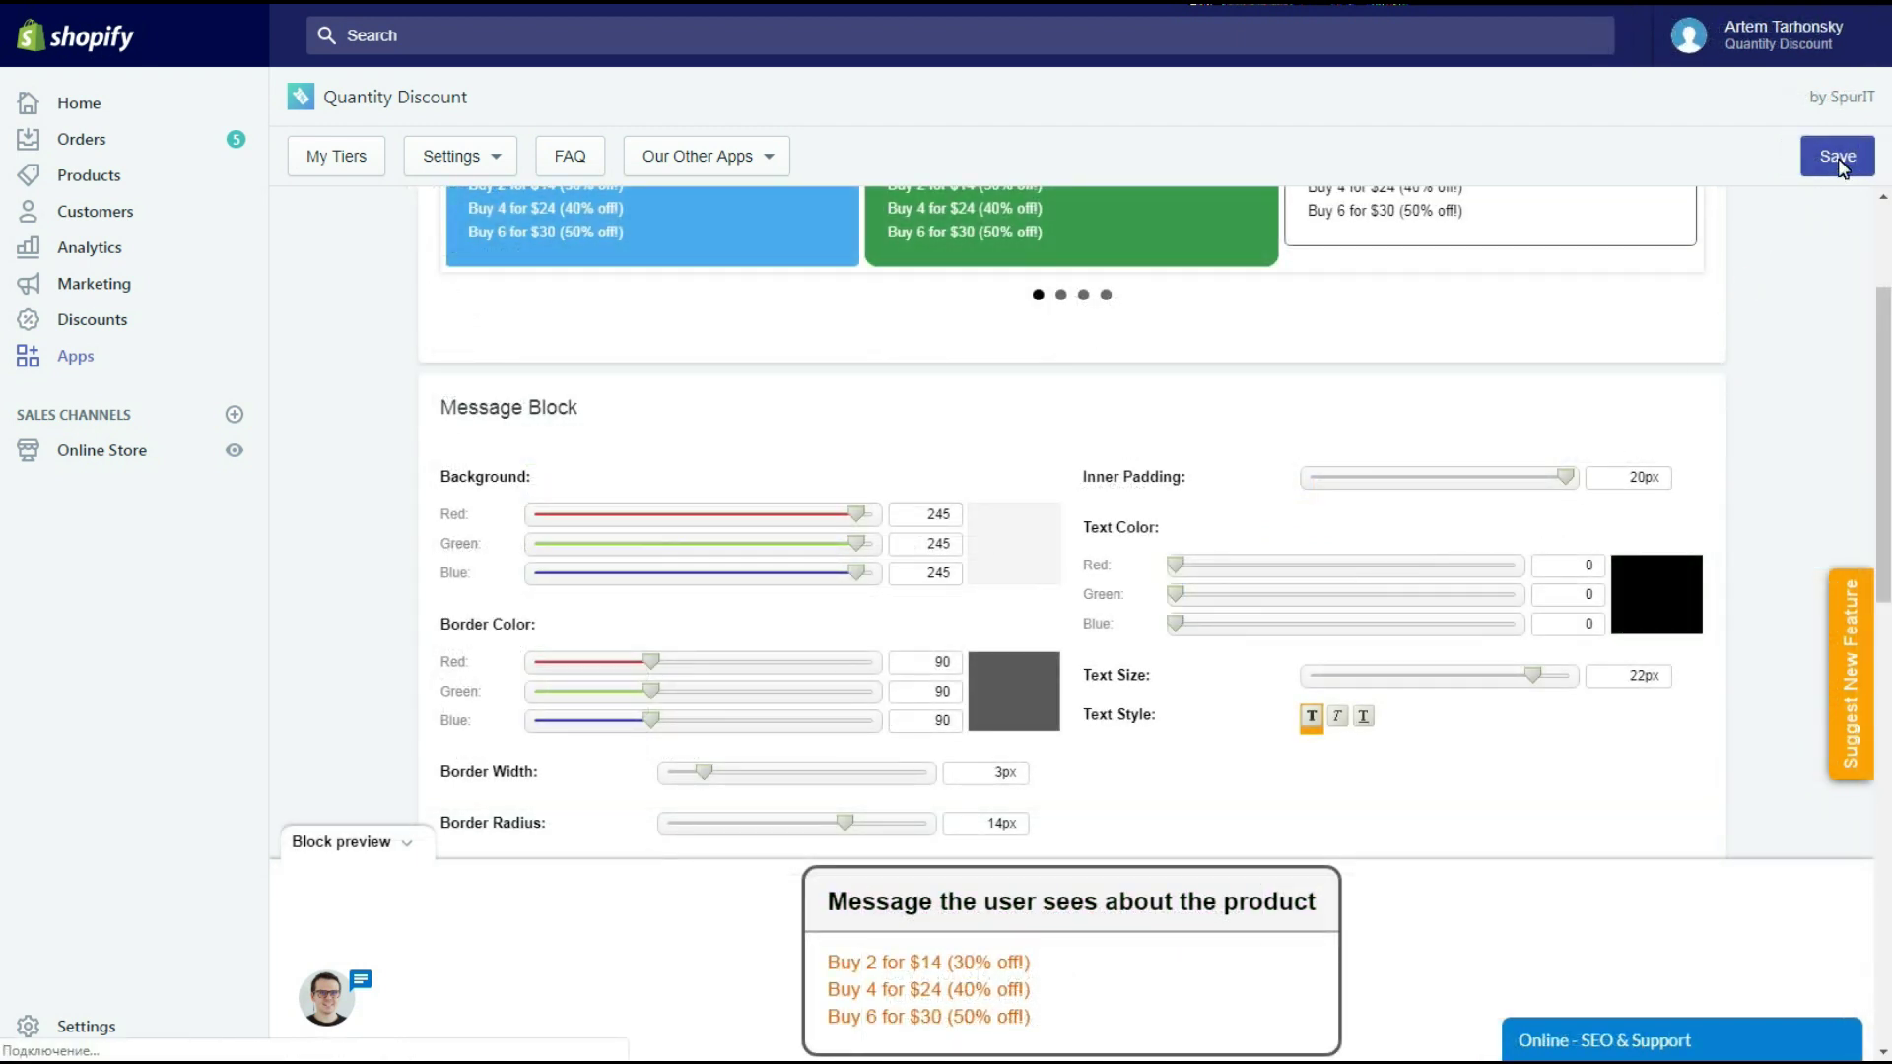